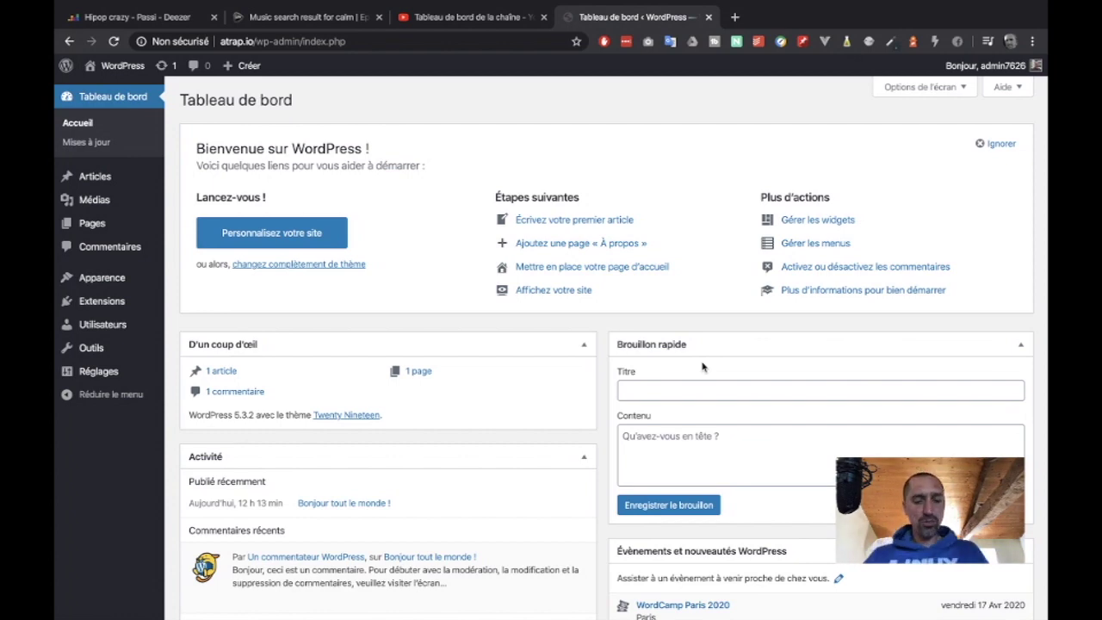
- Open a new browser tab showing the Google start page
key(ctrl+t)
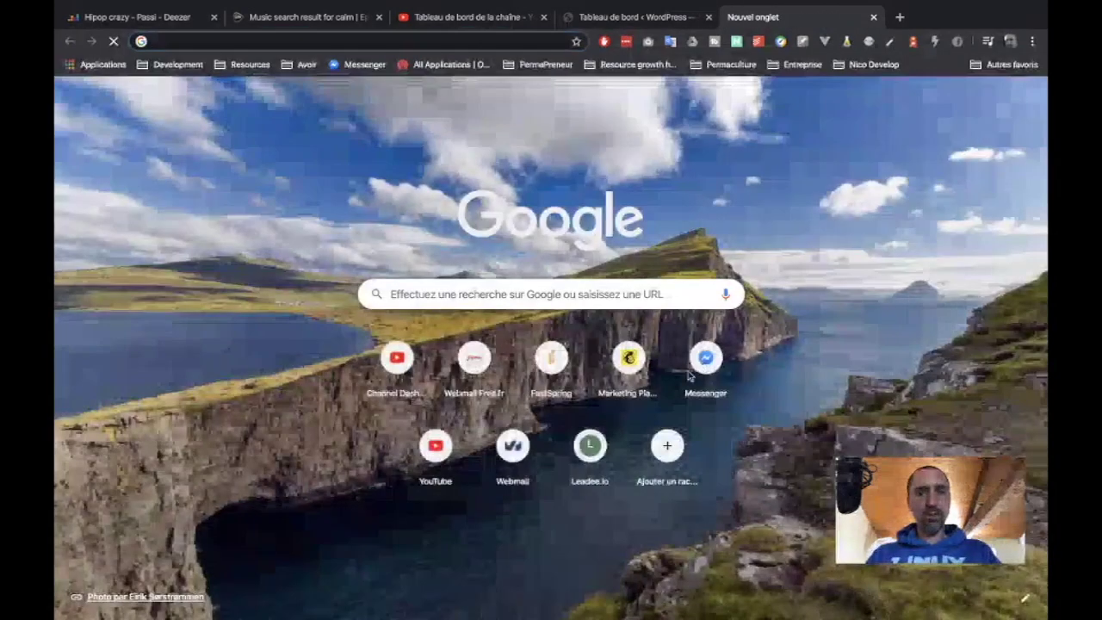
- Sign in to Free webmail, open the OVH WordPress install email to read the admin login, and return to WordPress
click(482, 375)
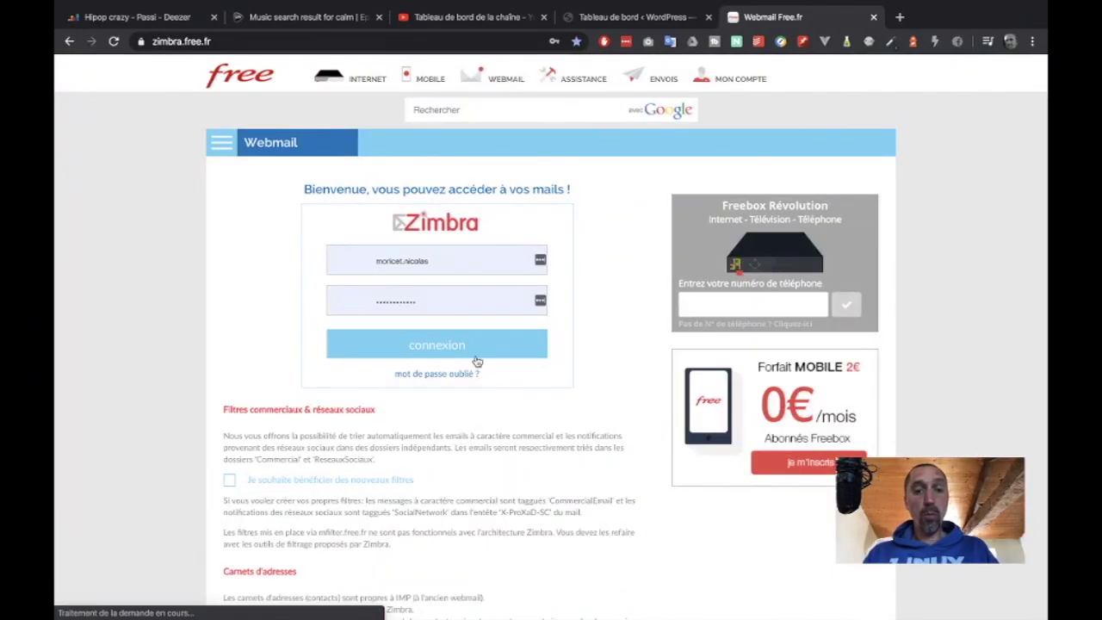
click(468, 348)
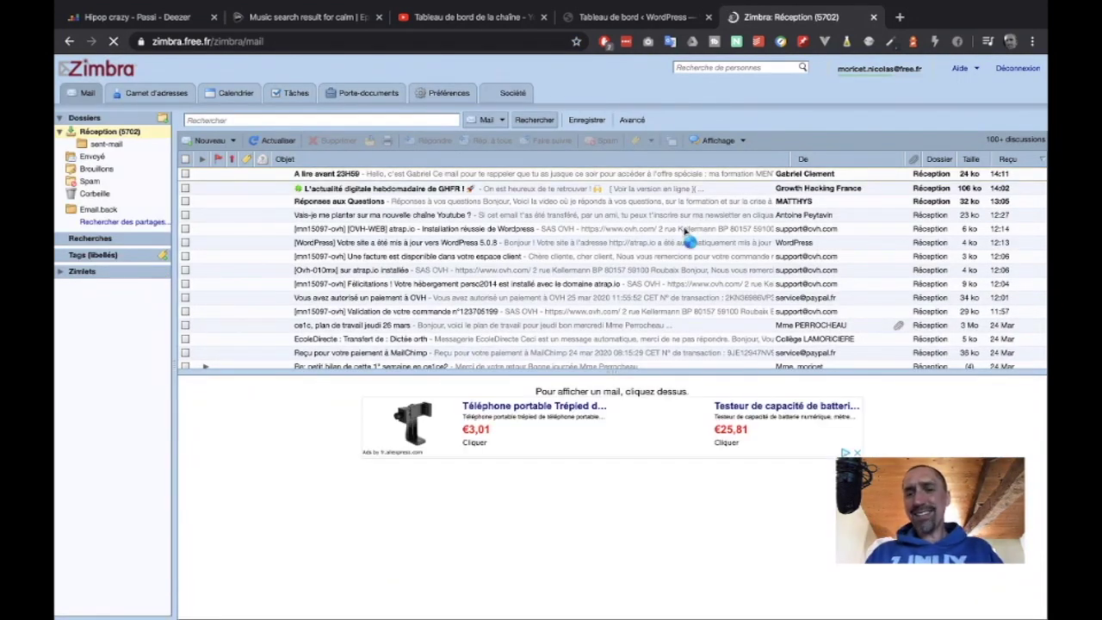
click(598, 231)
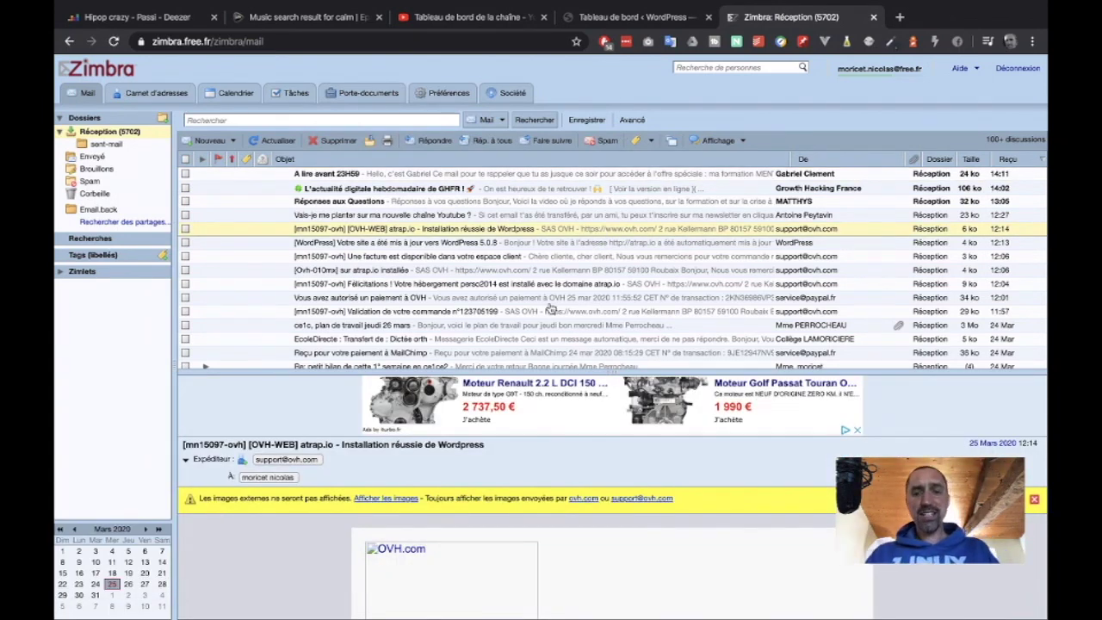
scroll(478, 512, down, 5)
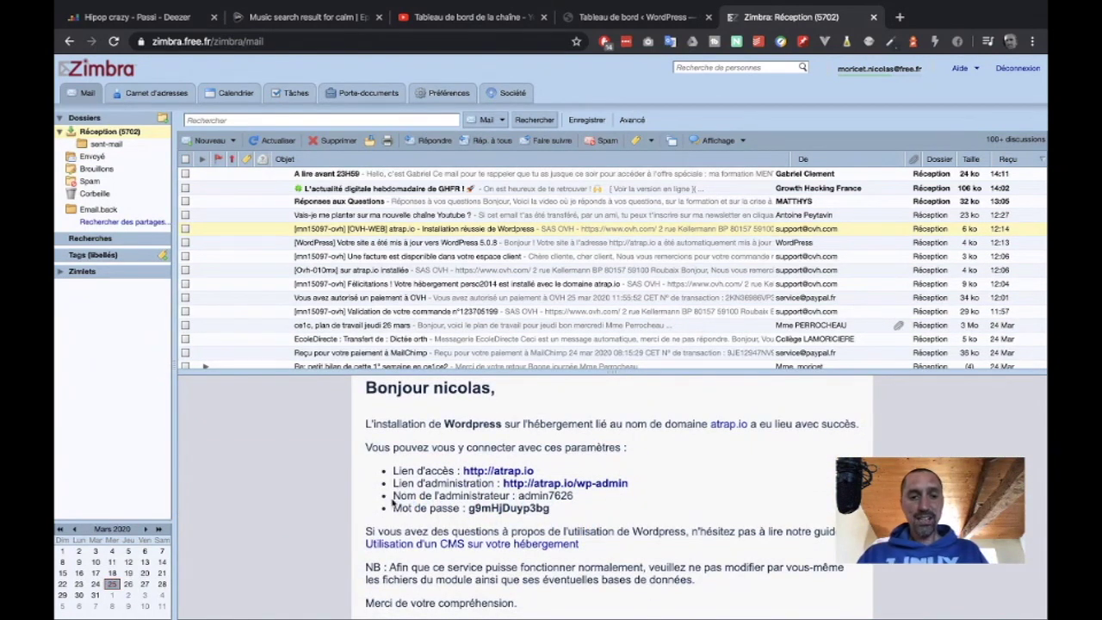
drag(392, 496, 594, 500)
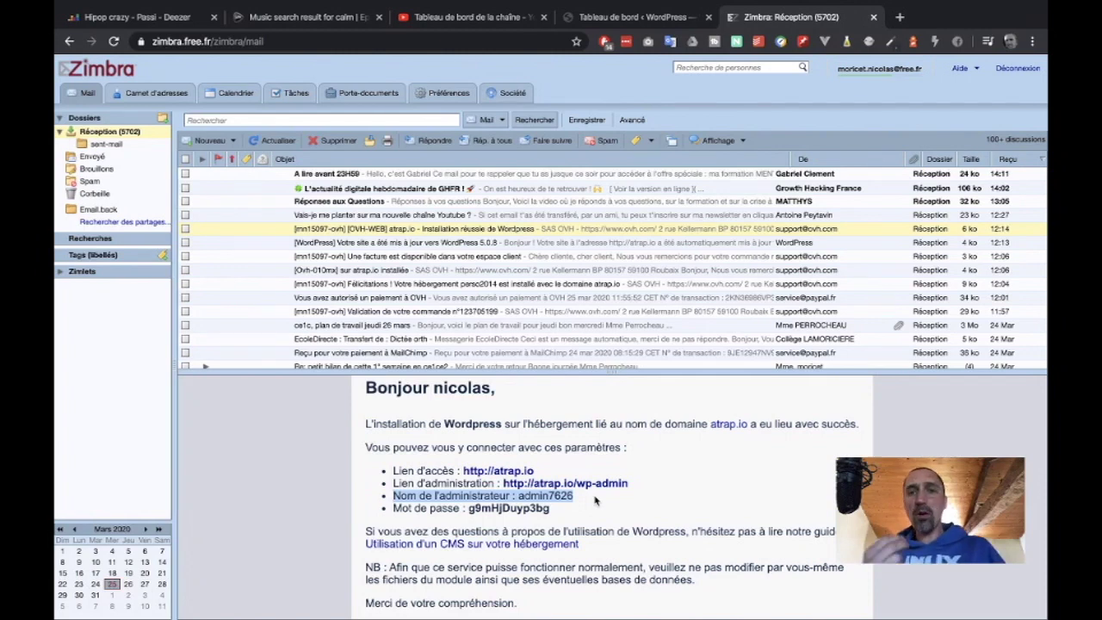
click(647, 17)
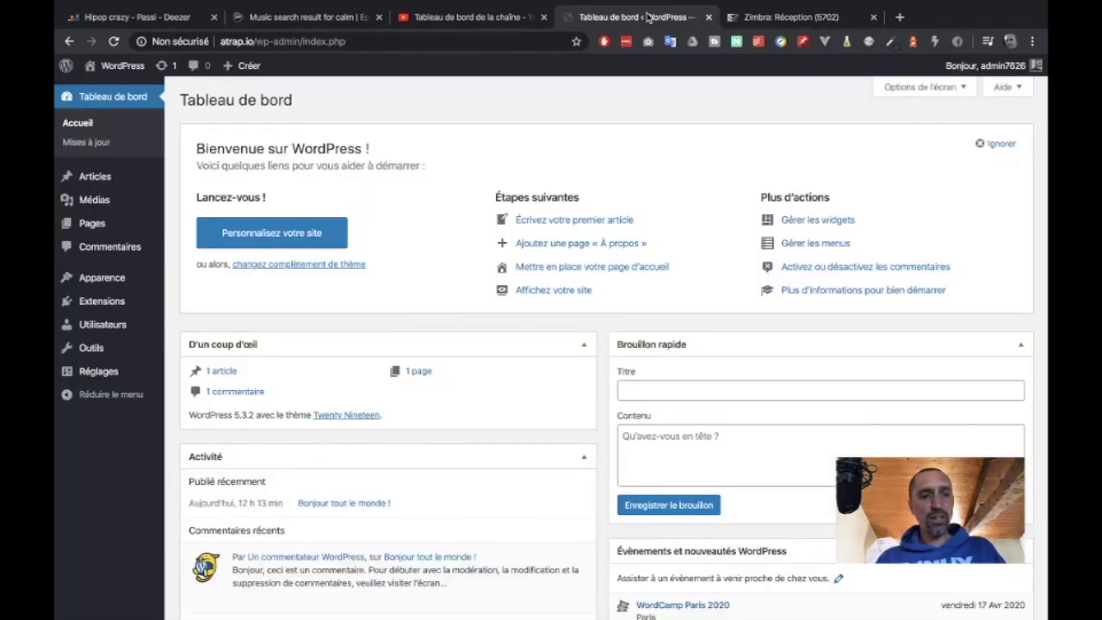
- Edit the admin user from Tous les utilisateurs, set the suggested ProtonMail address, and save the profile
mouse_move(113, 325)
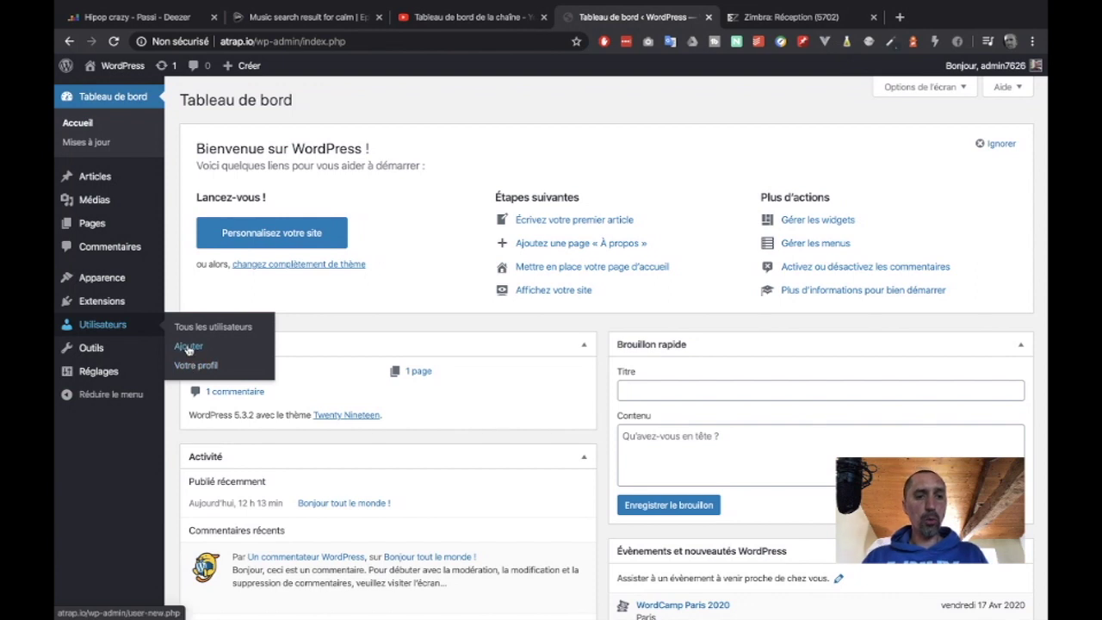
click(228, 327)
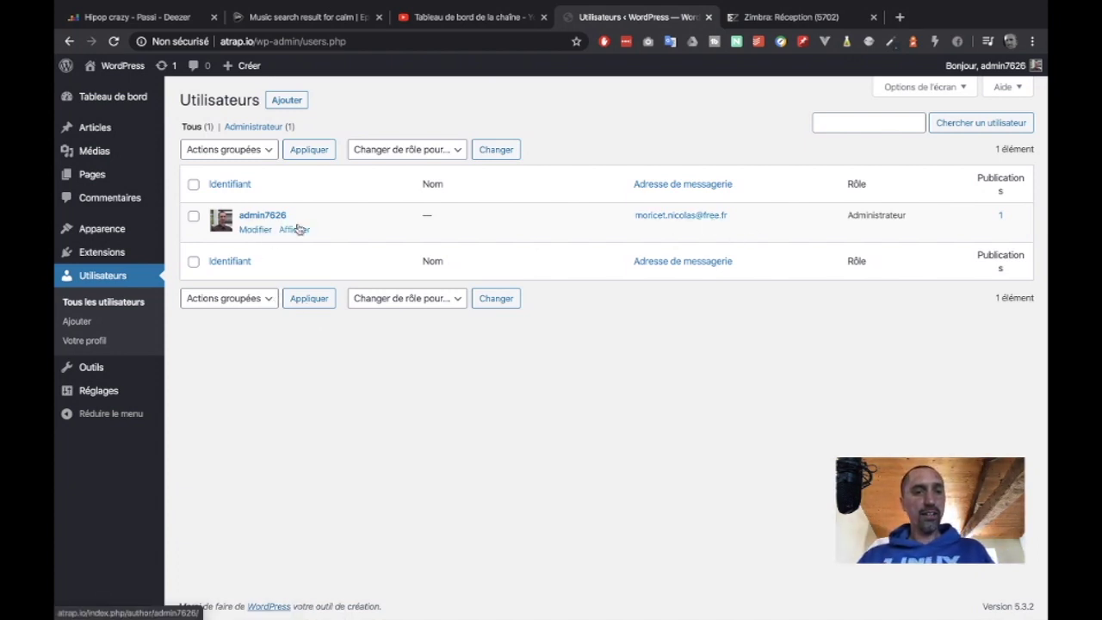
click(255, 230)
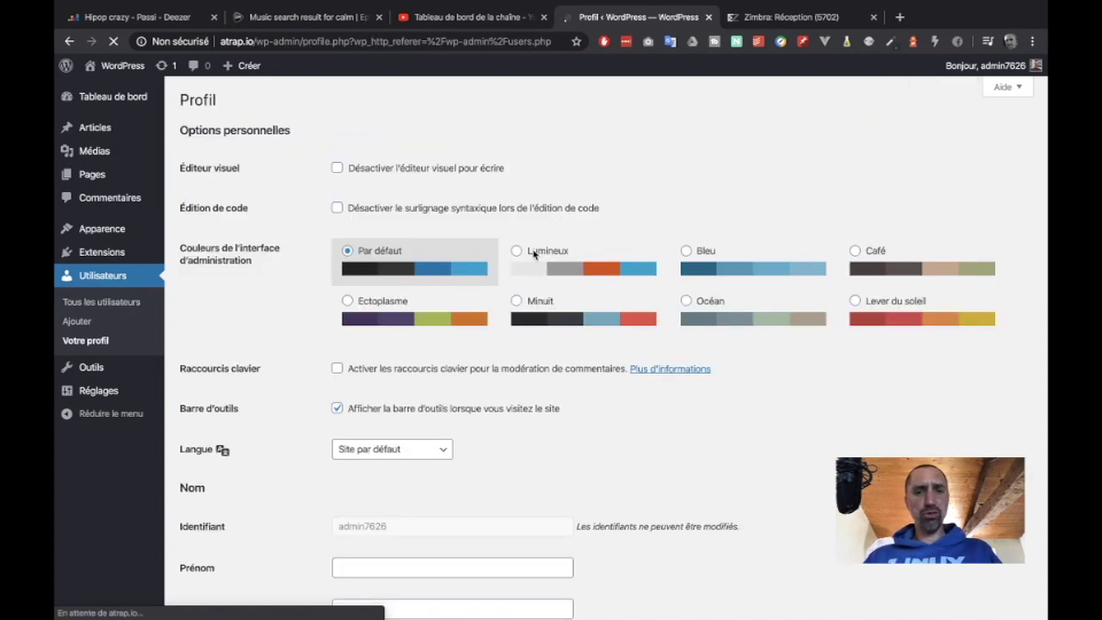
scroll(533, 253, down, 4)
scroll(534, 254, down, 3)
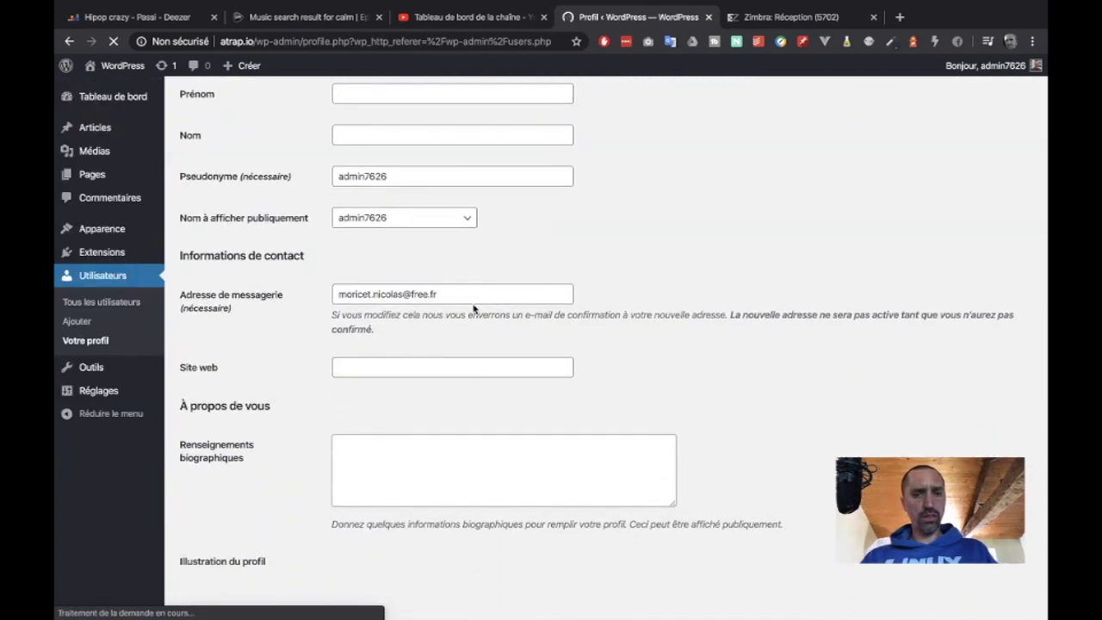
click(438, 293)
drag(439, 294, 335, 293)
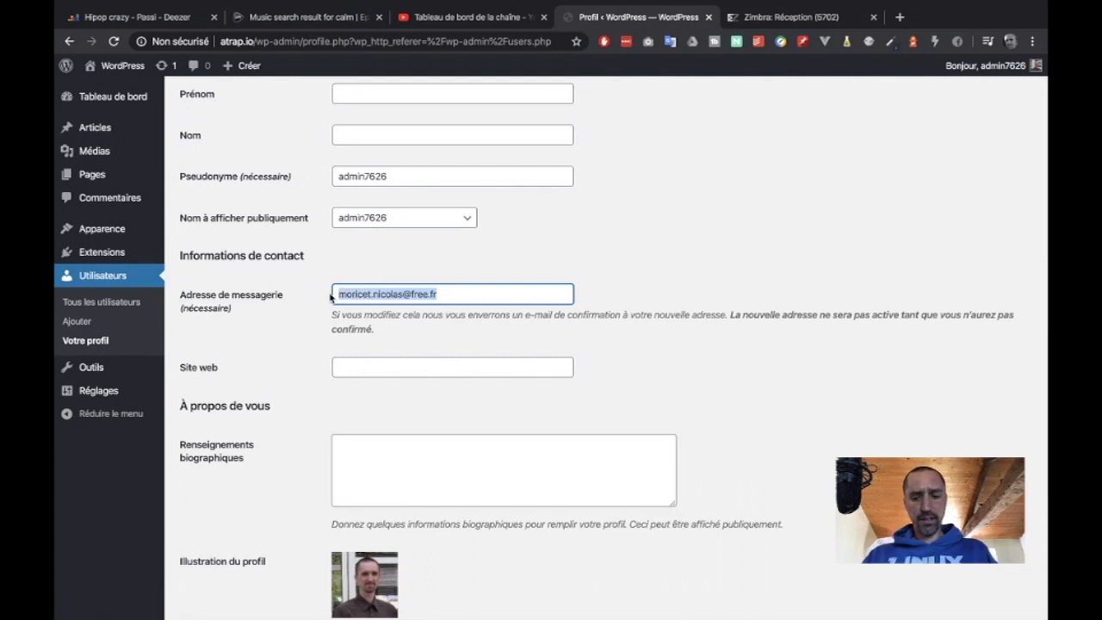
text(nicolas)
click(356, 321)
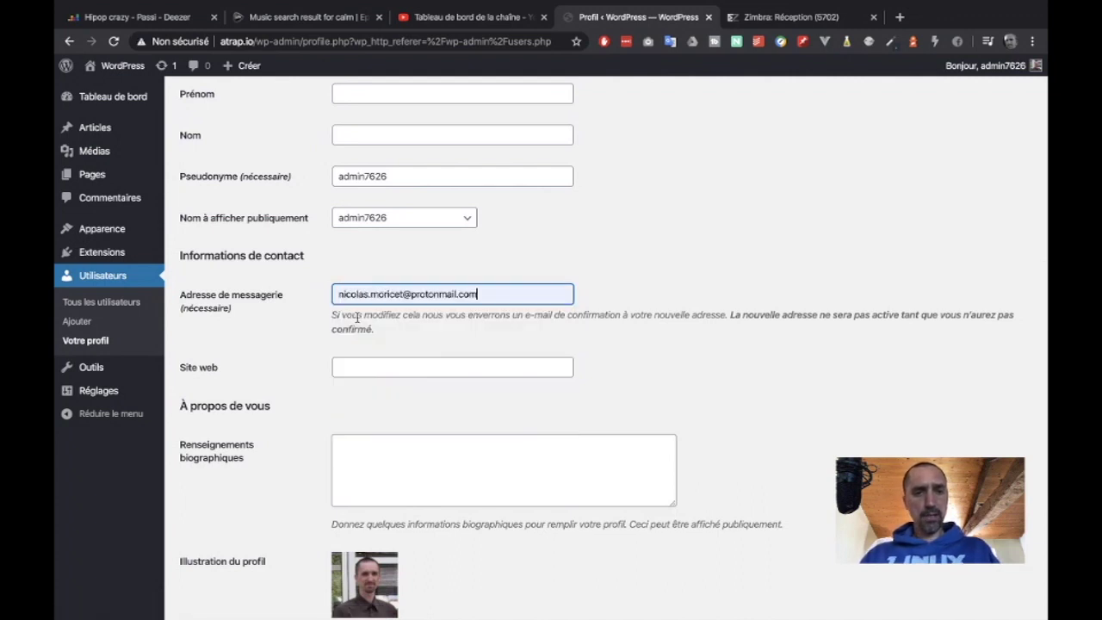
scroll(281, 393, down, 3)
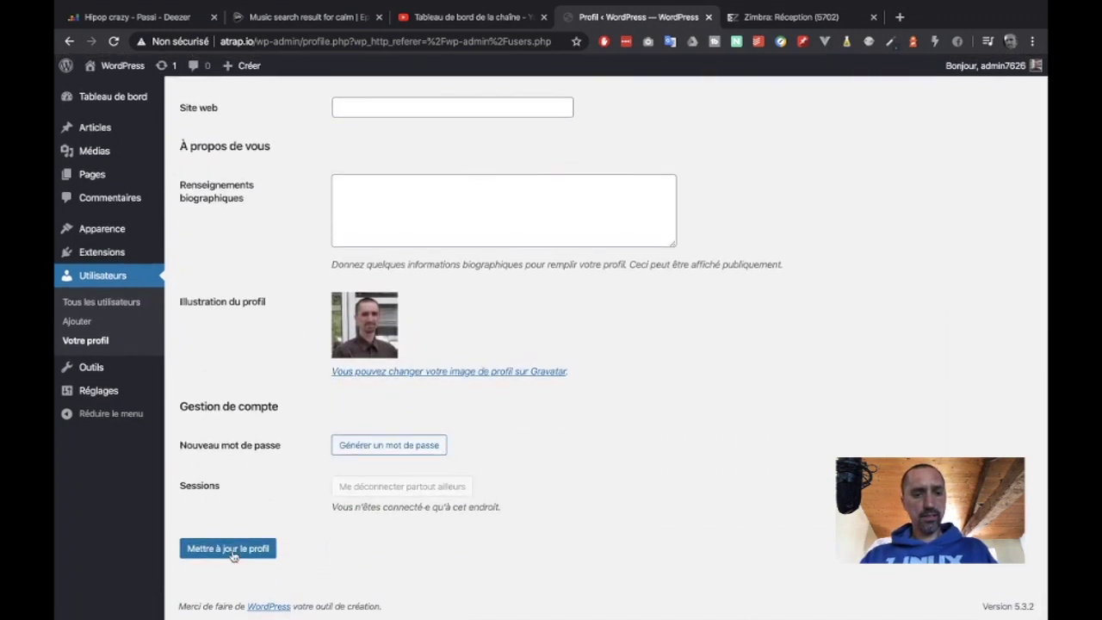
click(233, 551)
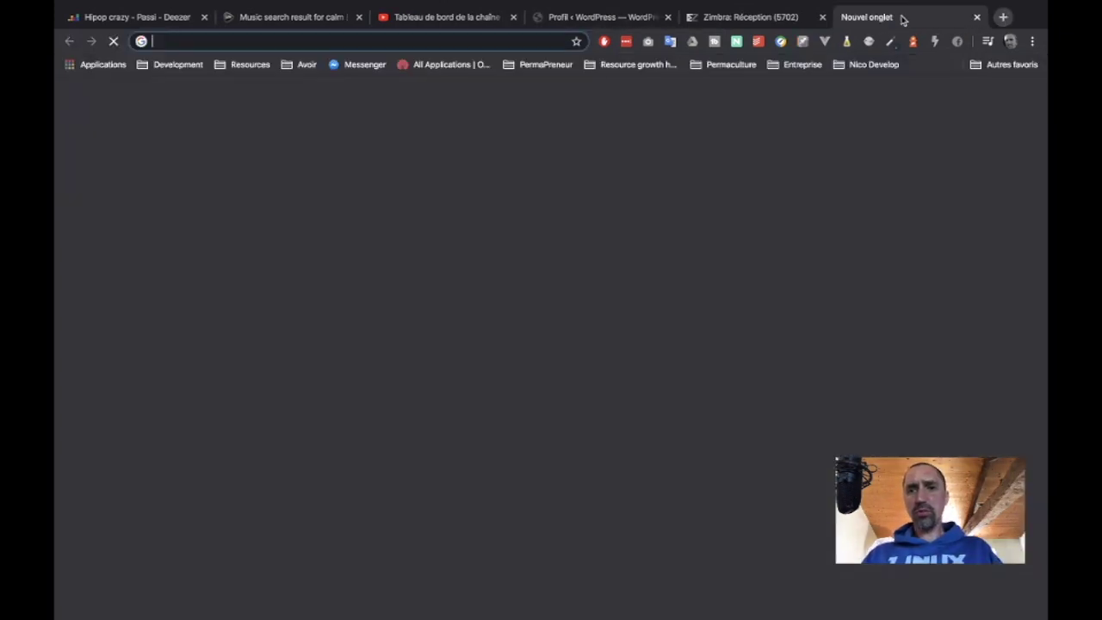
- Open mail.protonmail.com in a new tab and sign in with the second saved LastPass account
click(899, 17)
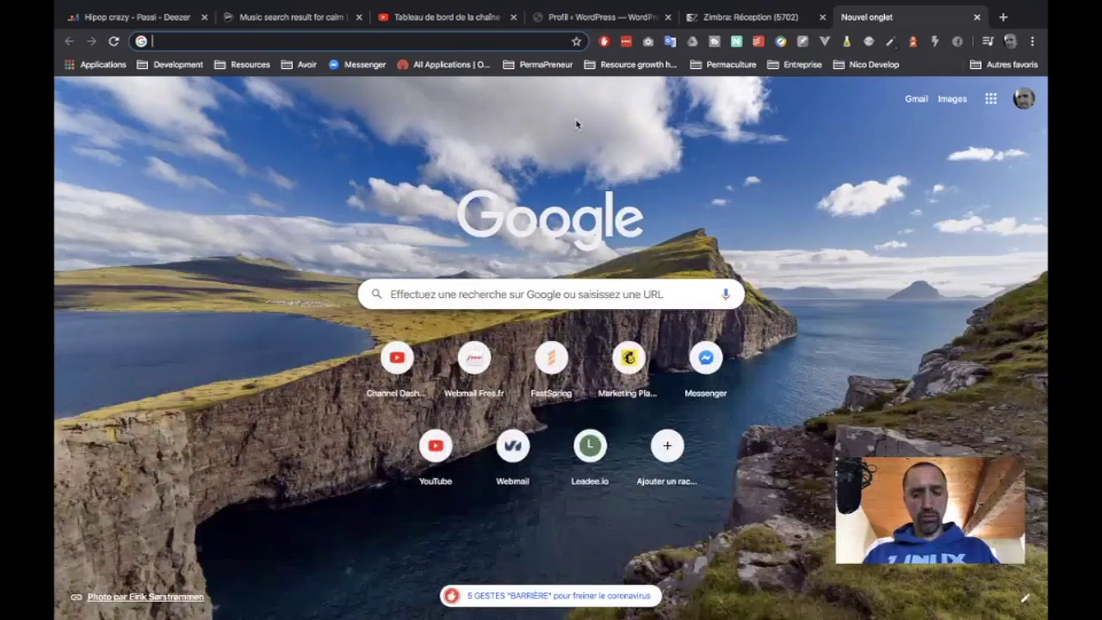
text(protin)
key(BackSpace)
key(BackSpace)
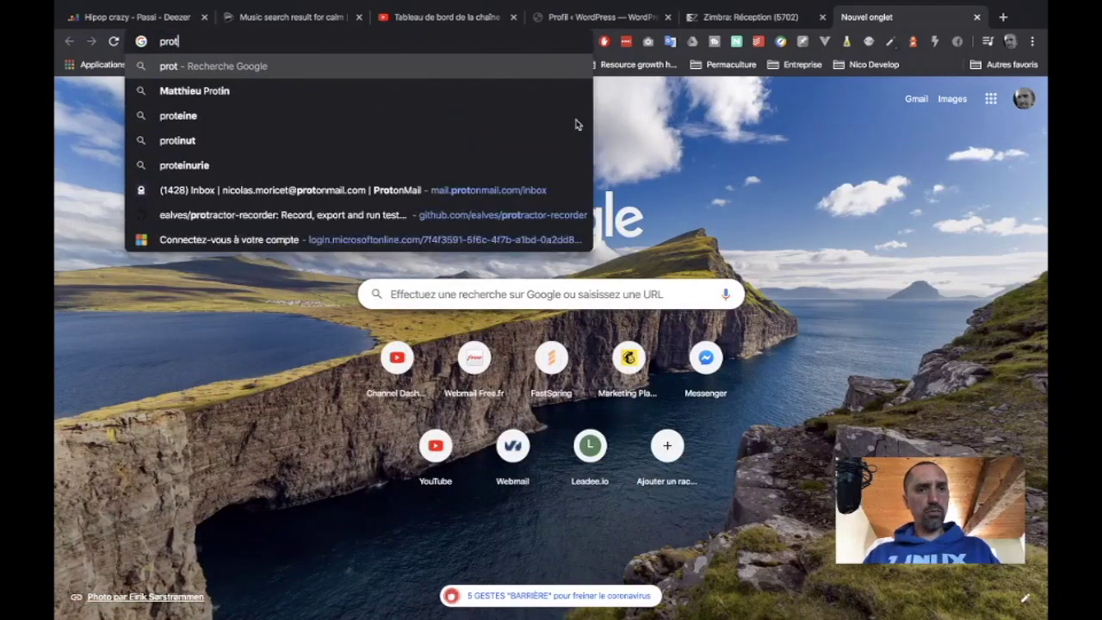
text(on)
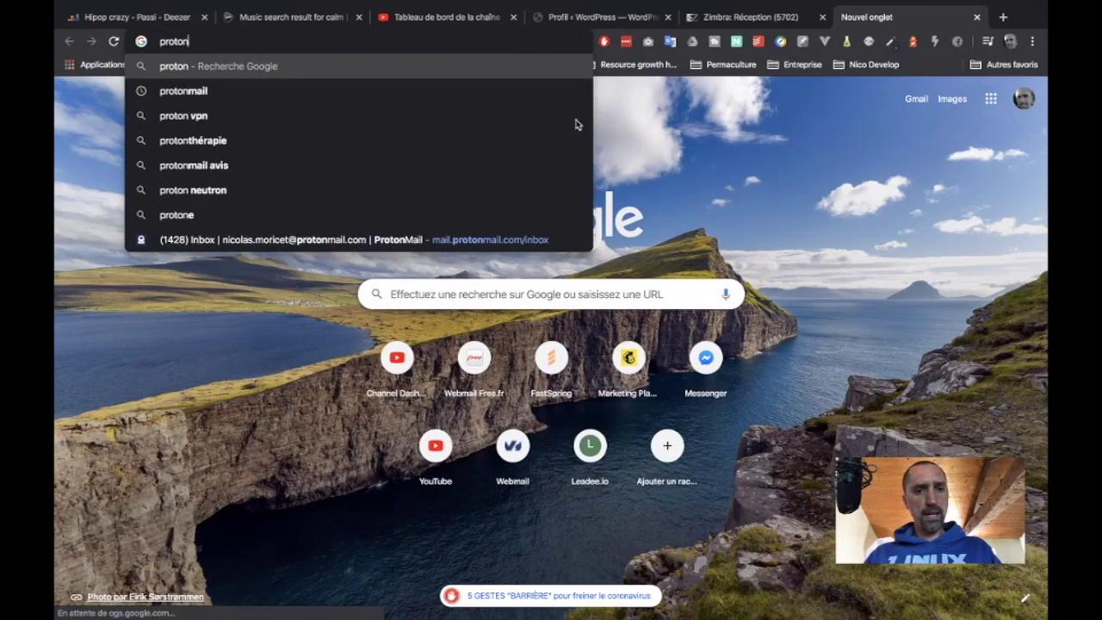
click(504, 241)
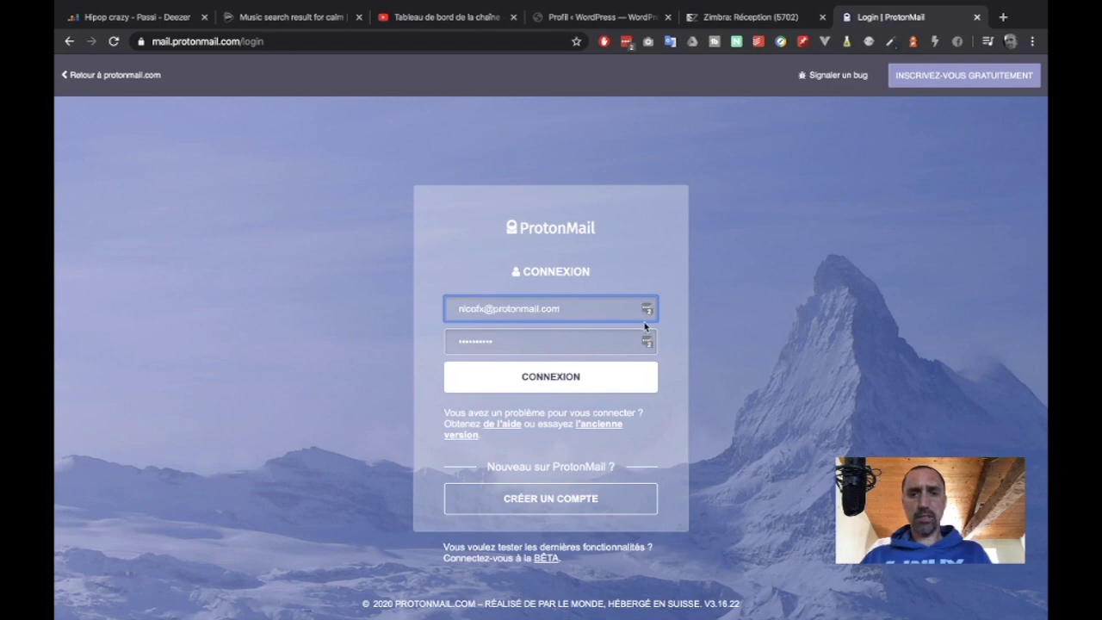
click(647, 309)
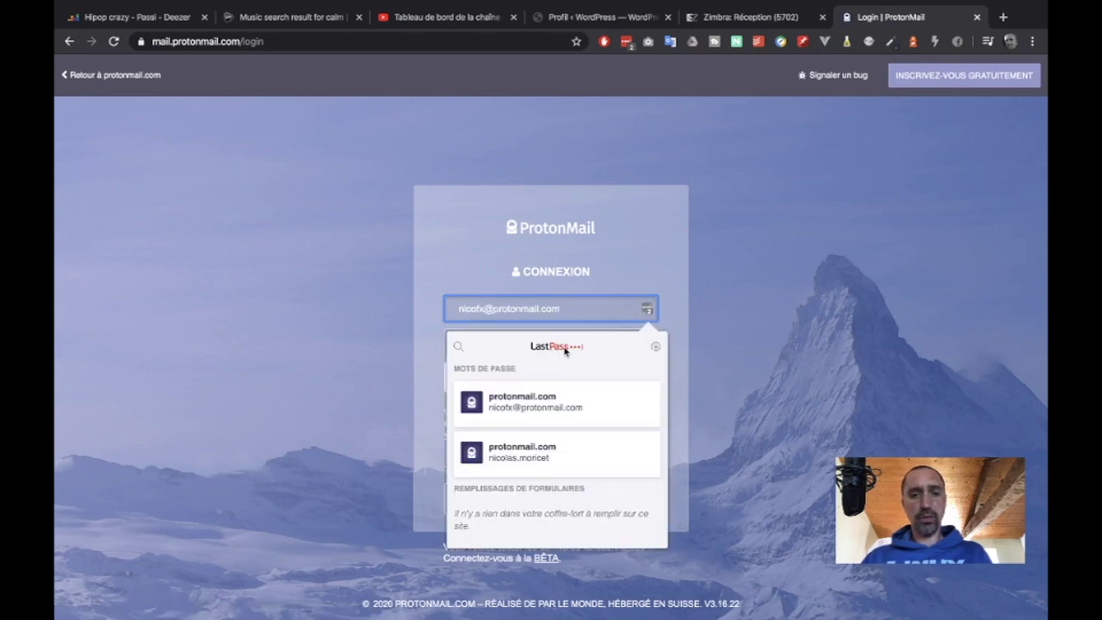
click(515, 459)
click(528, 392)
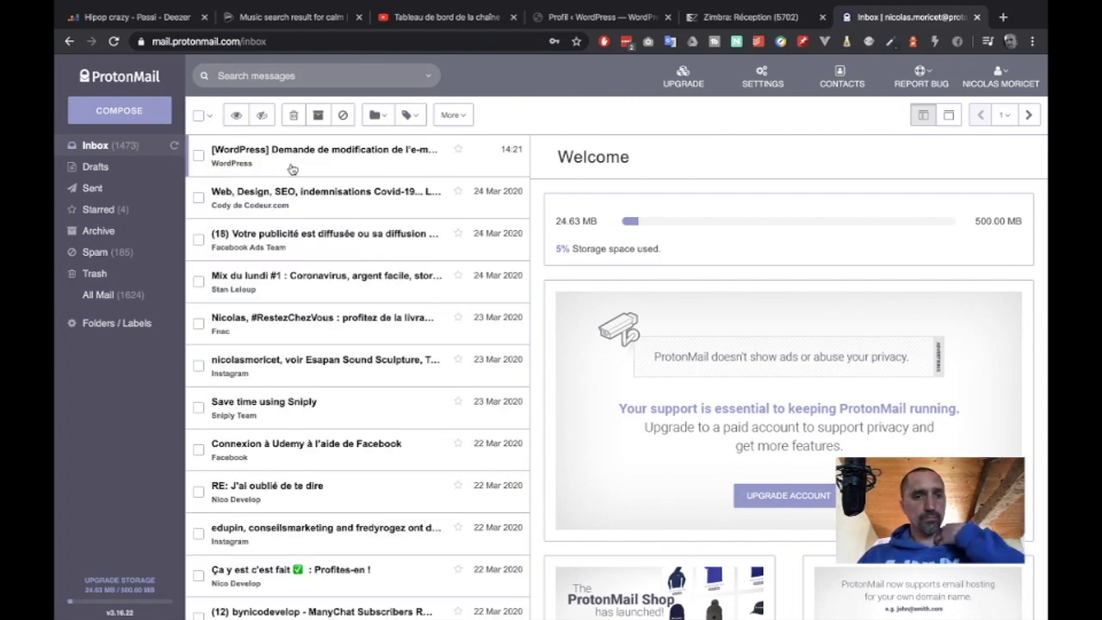
- Open the WordPress e-mail change message and follow its confirmation link in a new tab
click(314, 159)
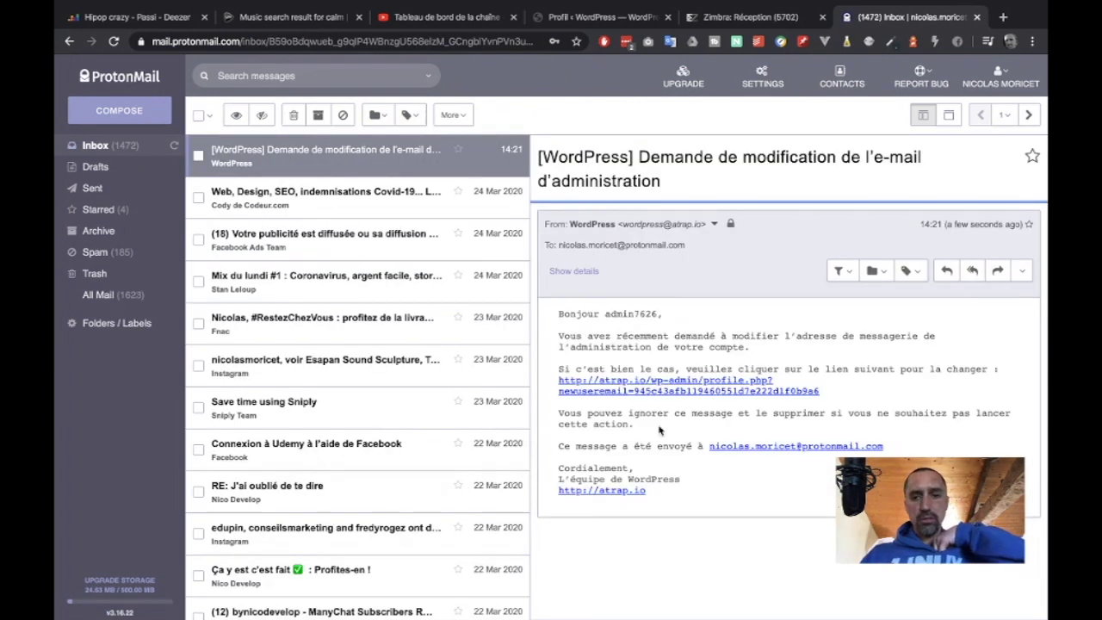
click(662, 393)
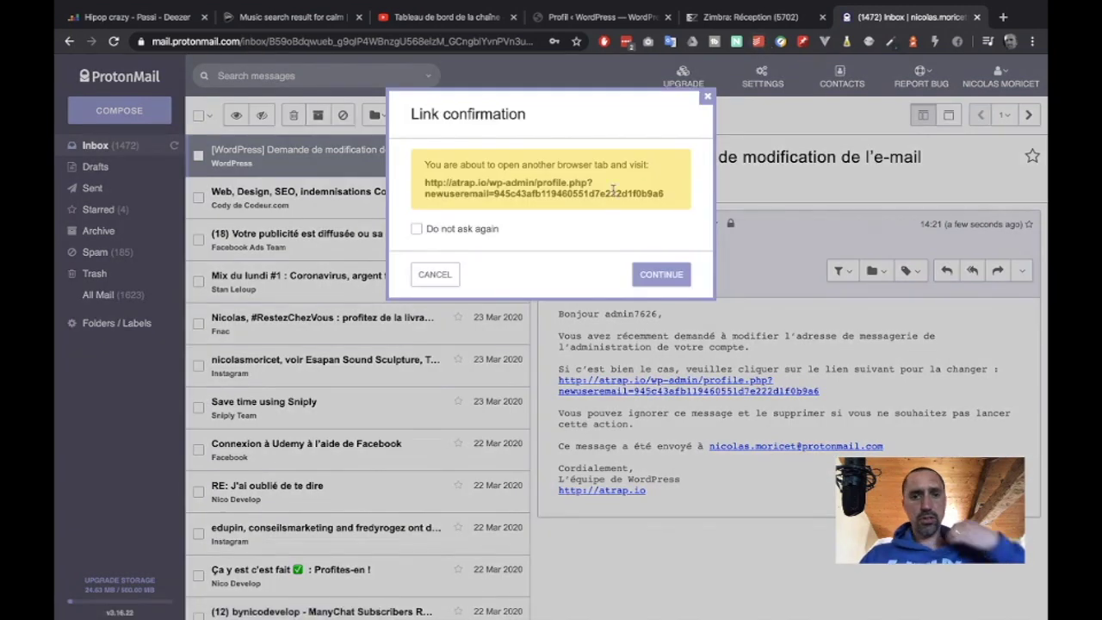
click(656, 273)
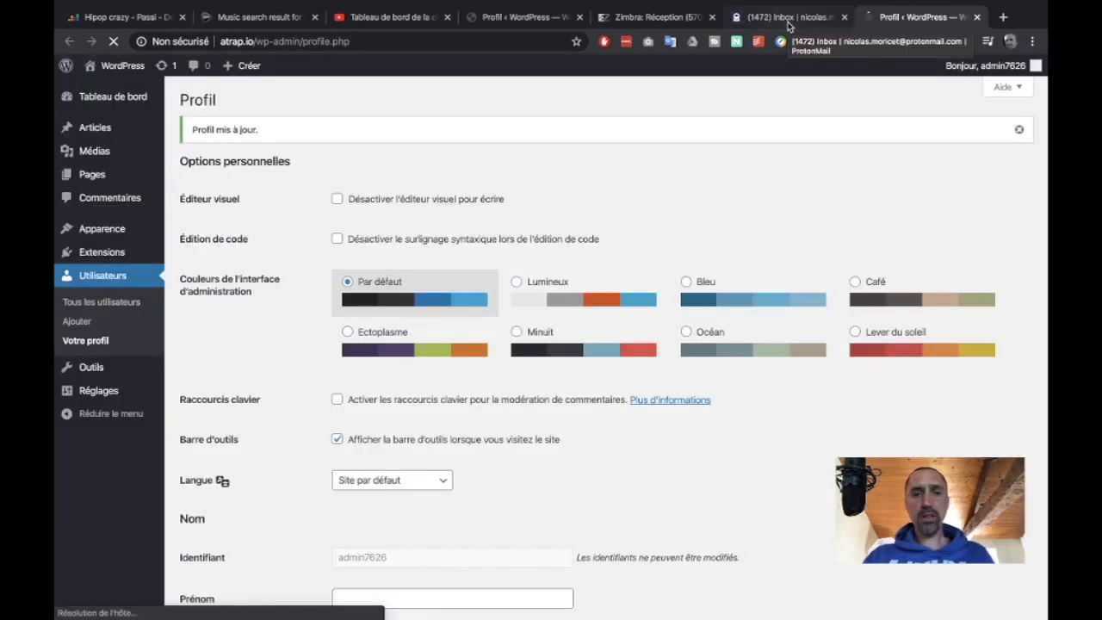
- Close the ProtonMail and Zimbra tabs and open Ajouter from the Utilisateurs list
click(843, 17)
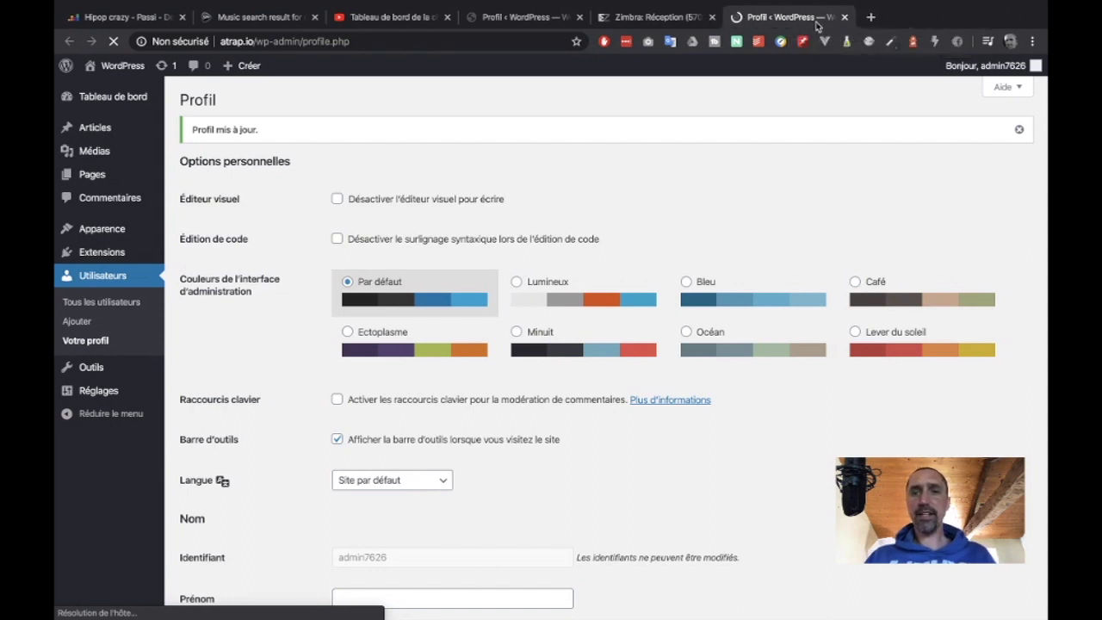
click(712, 17)
scroll(720, 181, down, 5)
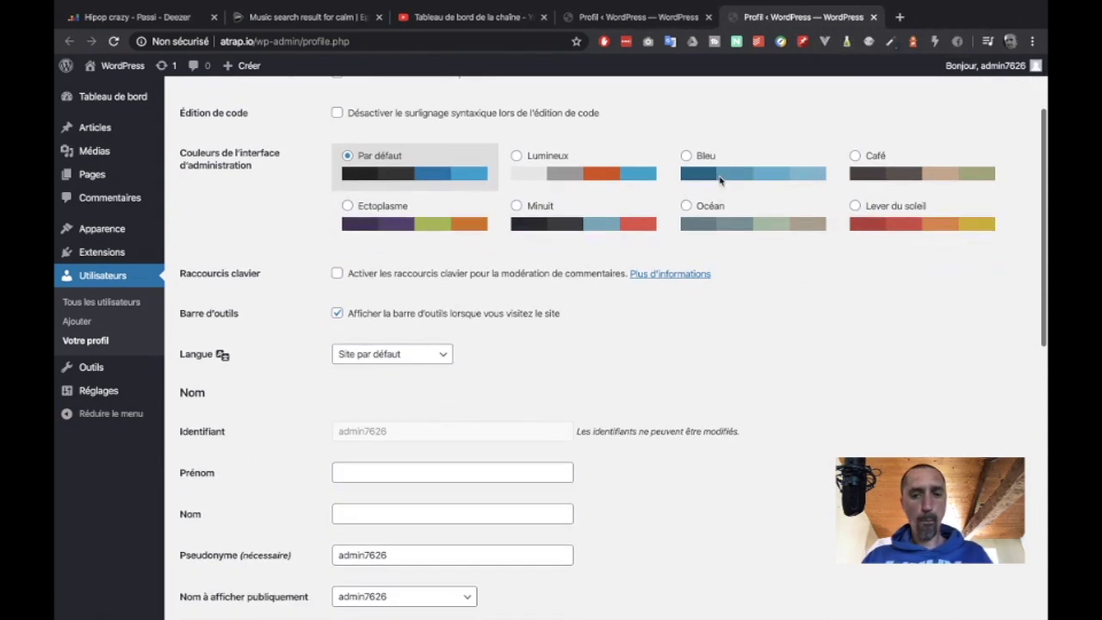
scroll(720, 181, down, 2)
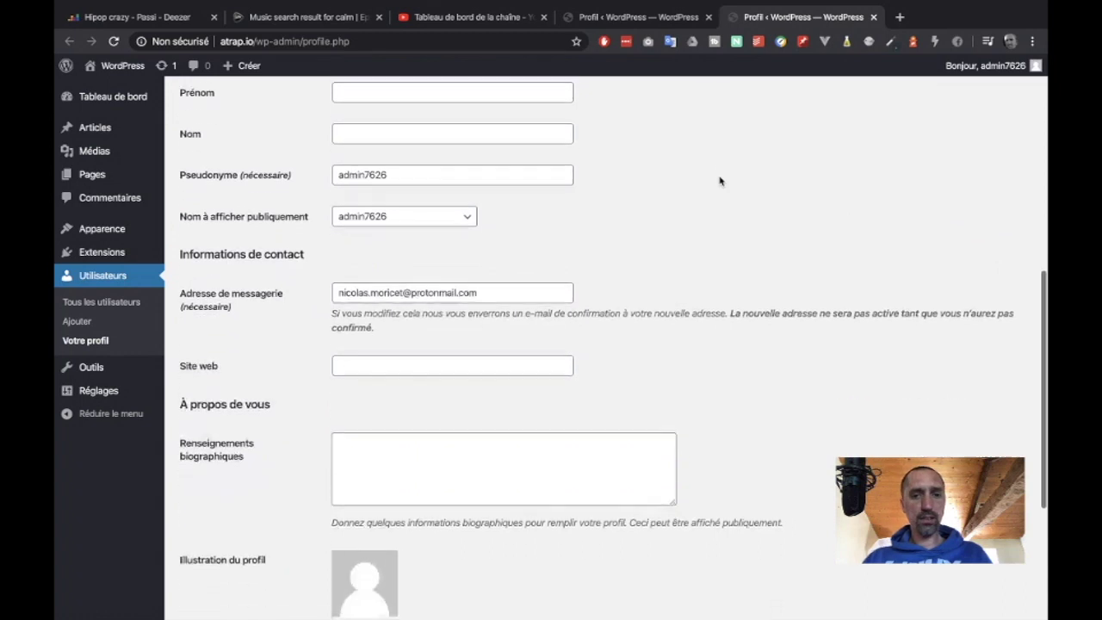
scroll(718, 180, up, 2)
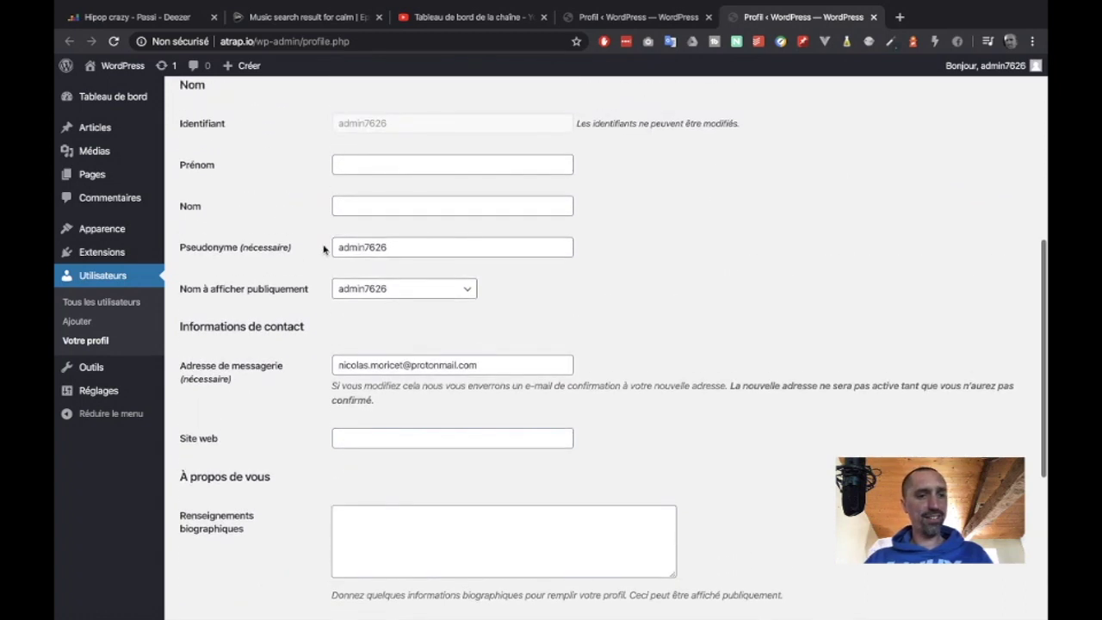
click(129, 303)
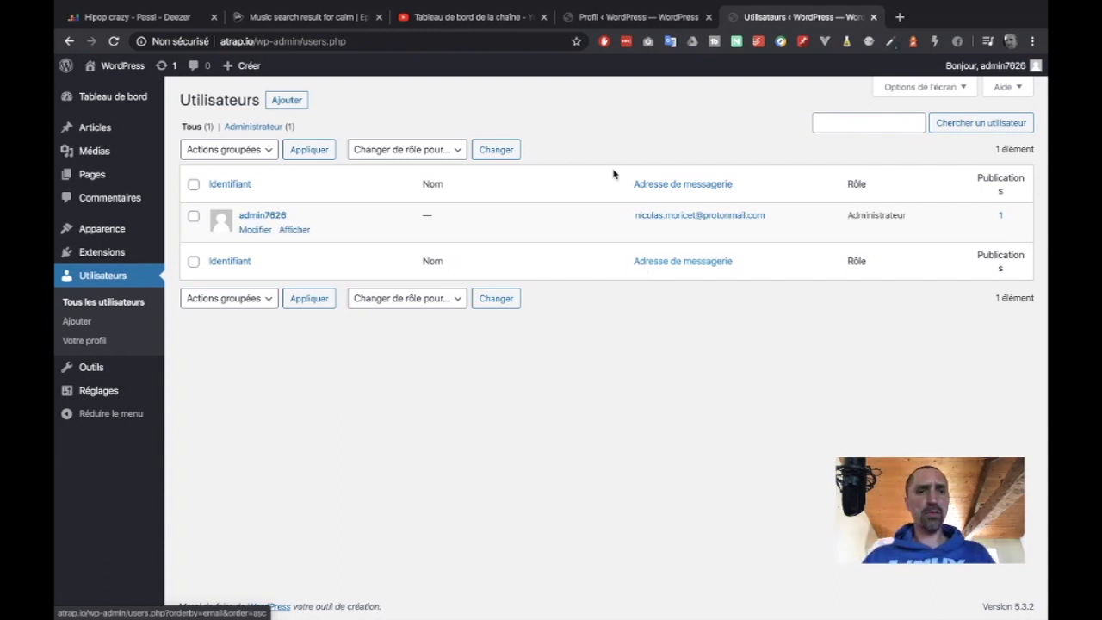
click(287, 100)
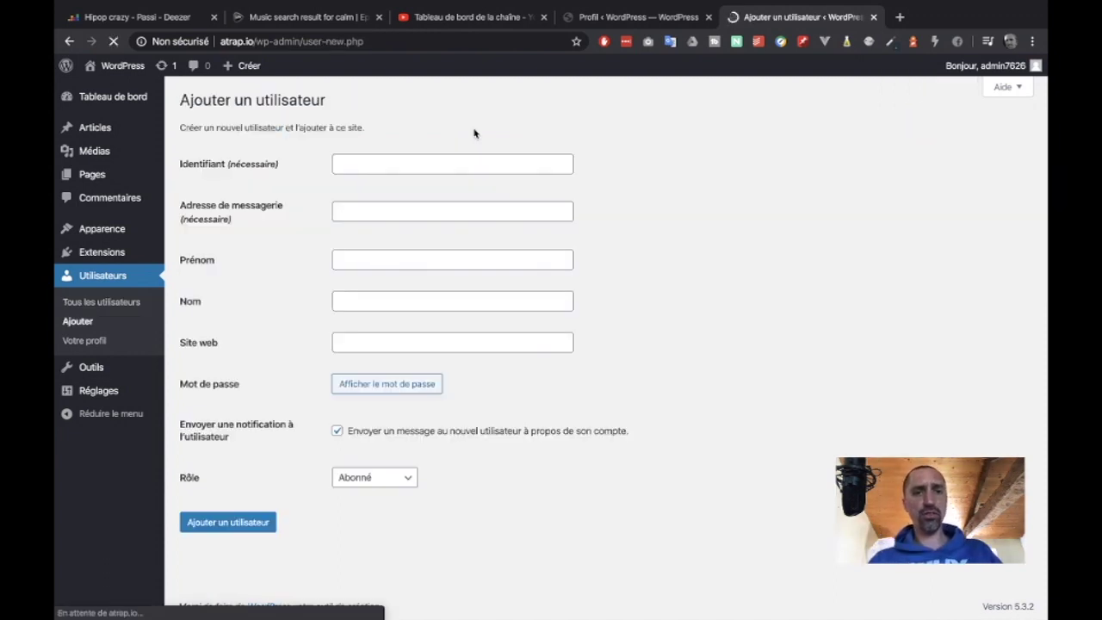
- Enter the login name atrapadmin, pick the suggested e-mail, and clear the autofilled first and last names
click(437, 162)
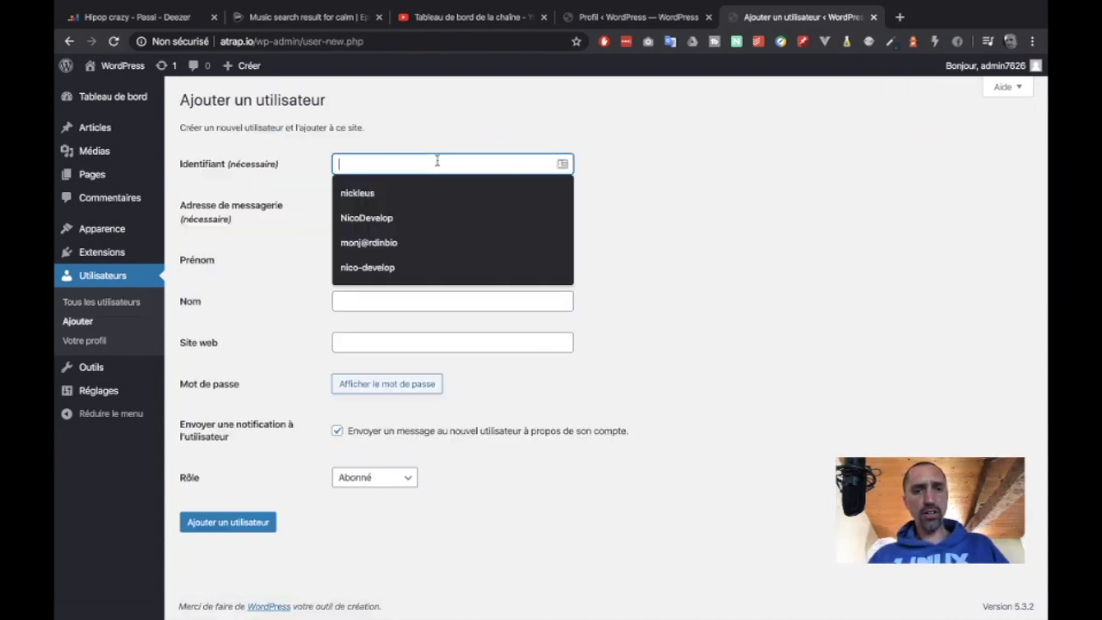
click(480, 126)
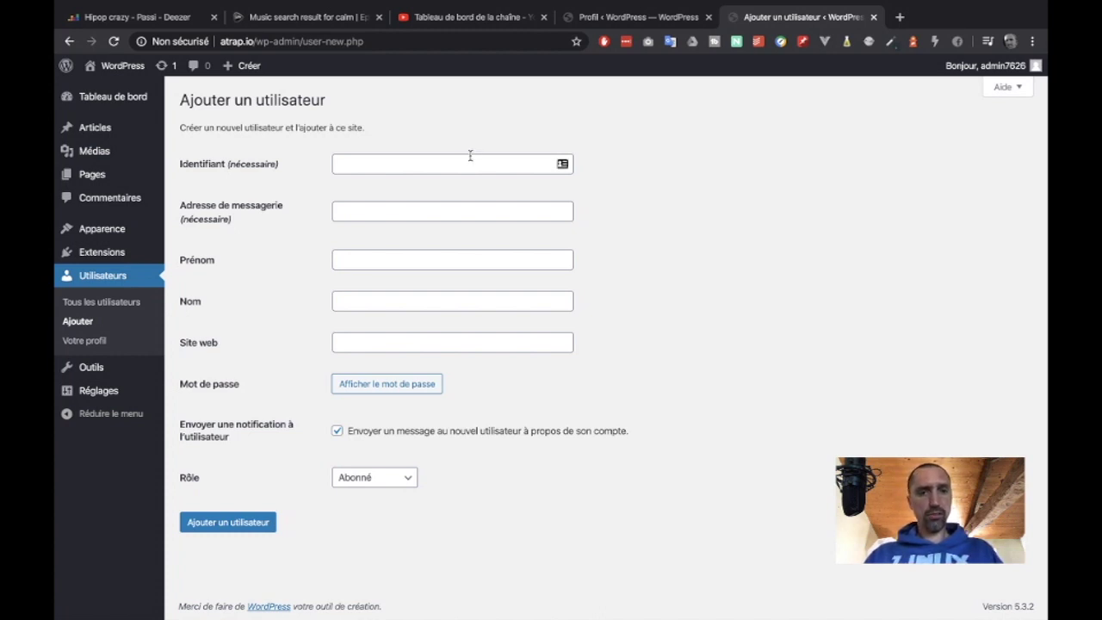
click(470, 161)
text(atrapadmin)
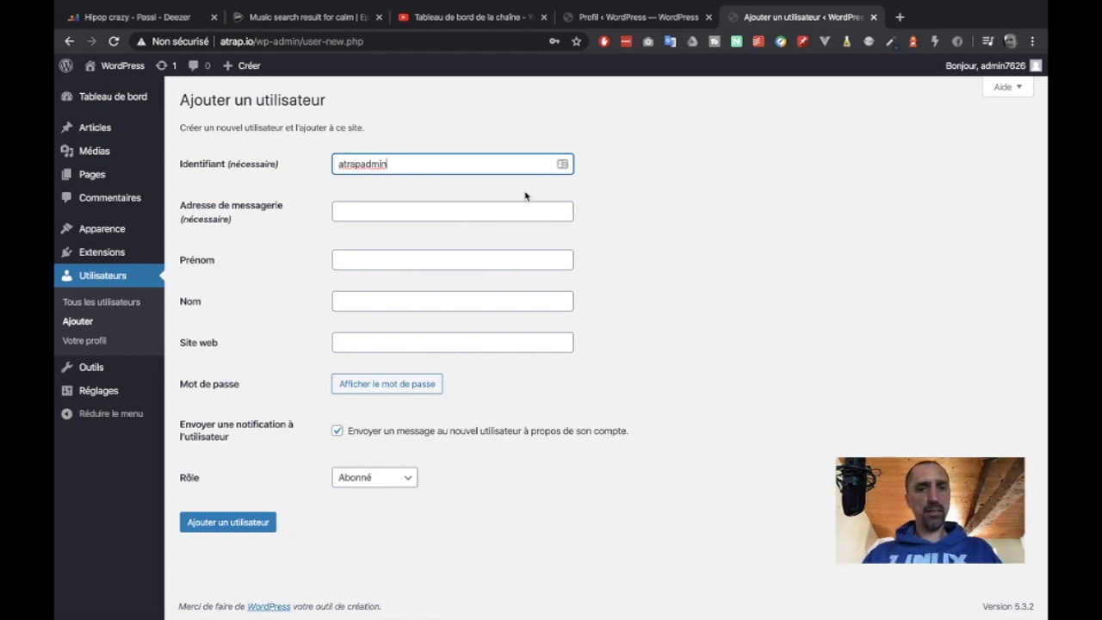
click(410, 216)
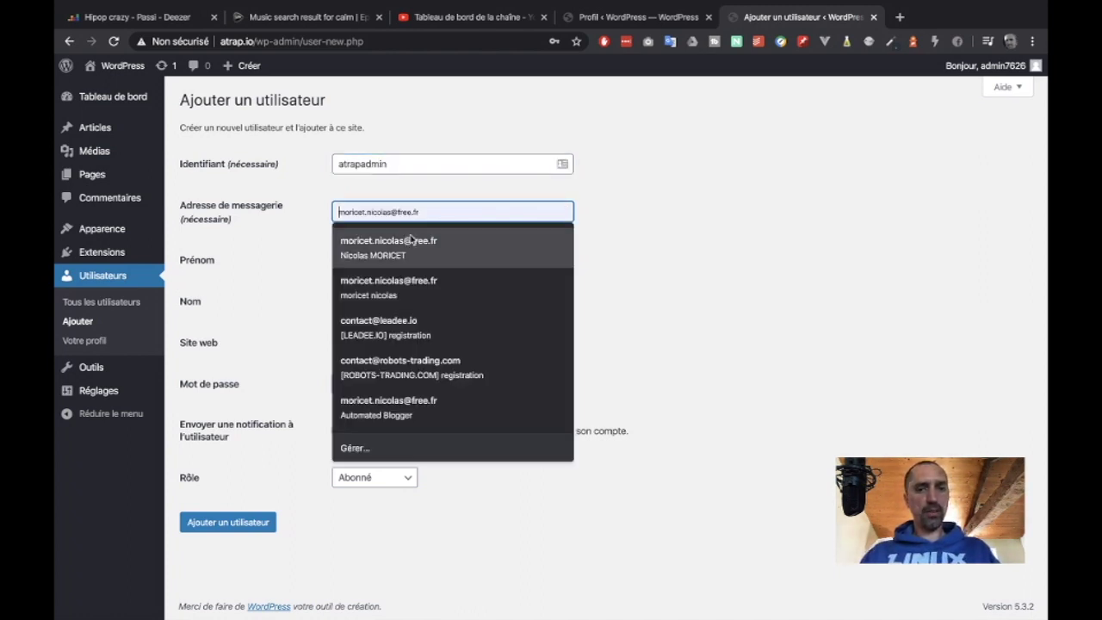
click(462, 232)
click(408, 261)
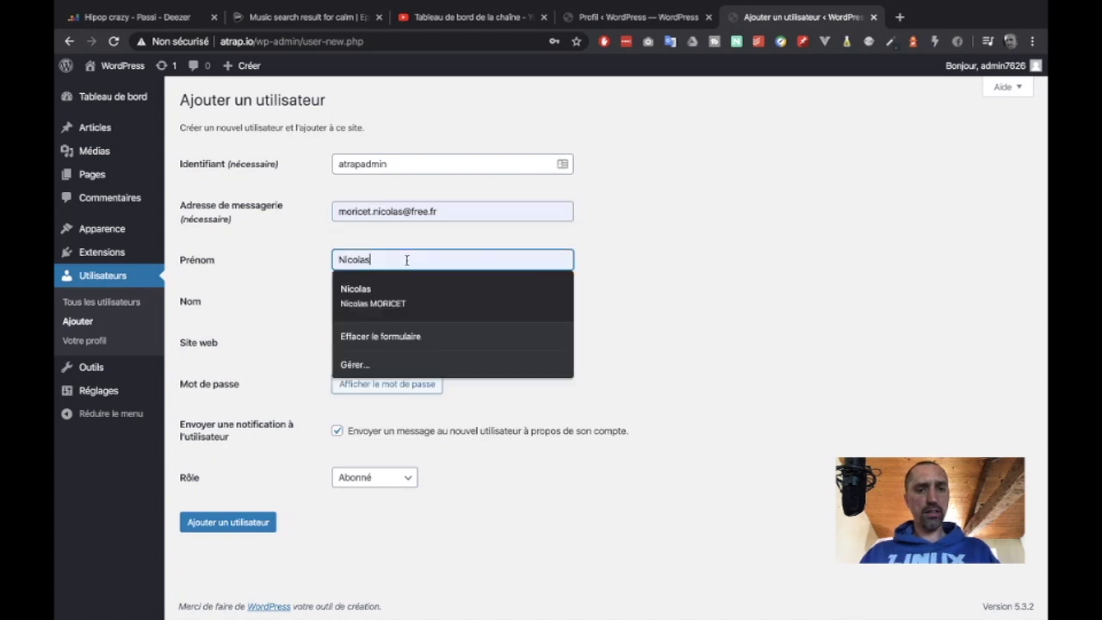
key(ctrl+a)
key(BackSpace)
click(418, 298)
key(ctrl+a)
key(BackSpace)
click(677, 284)
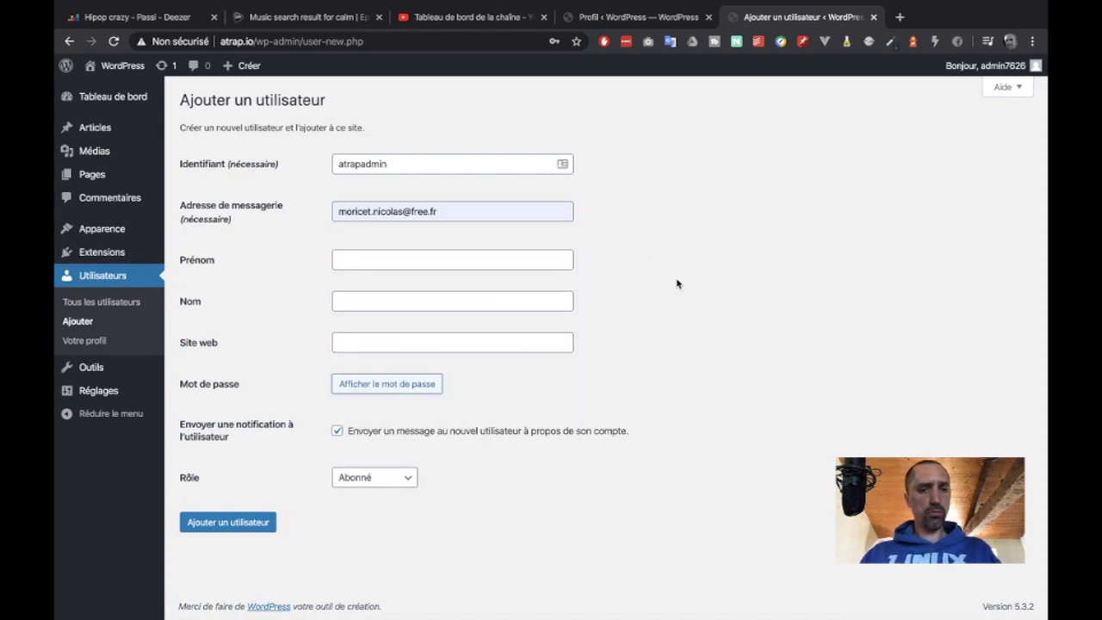
click(460, 340)
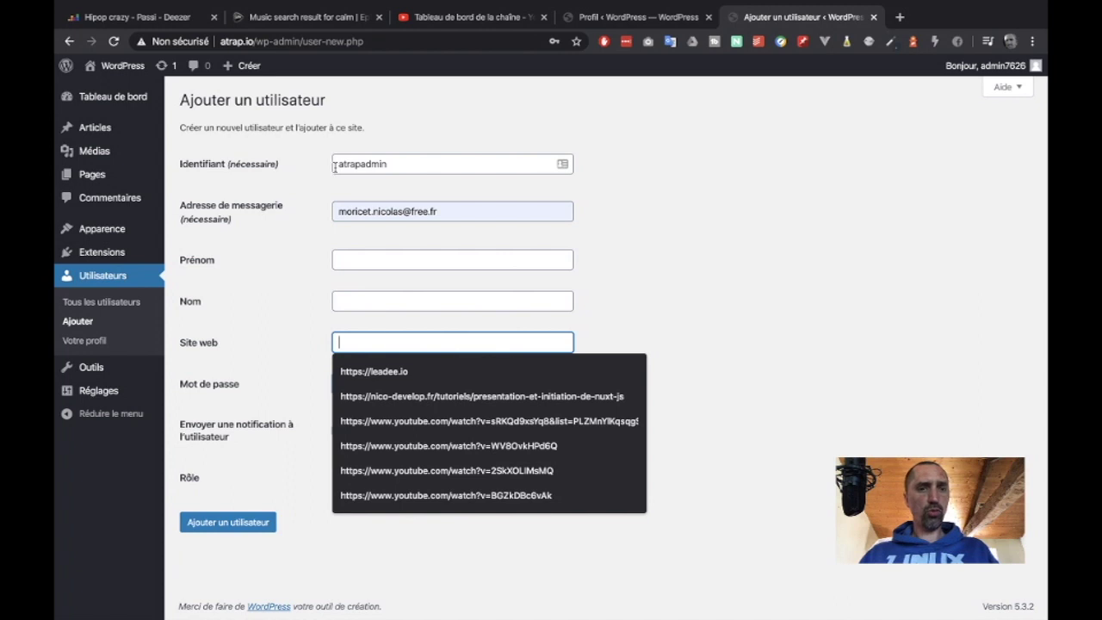
key(Escape)
double_click(222, 42)
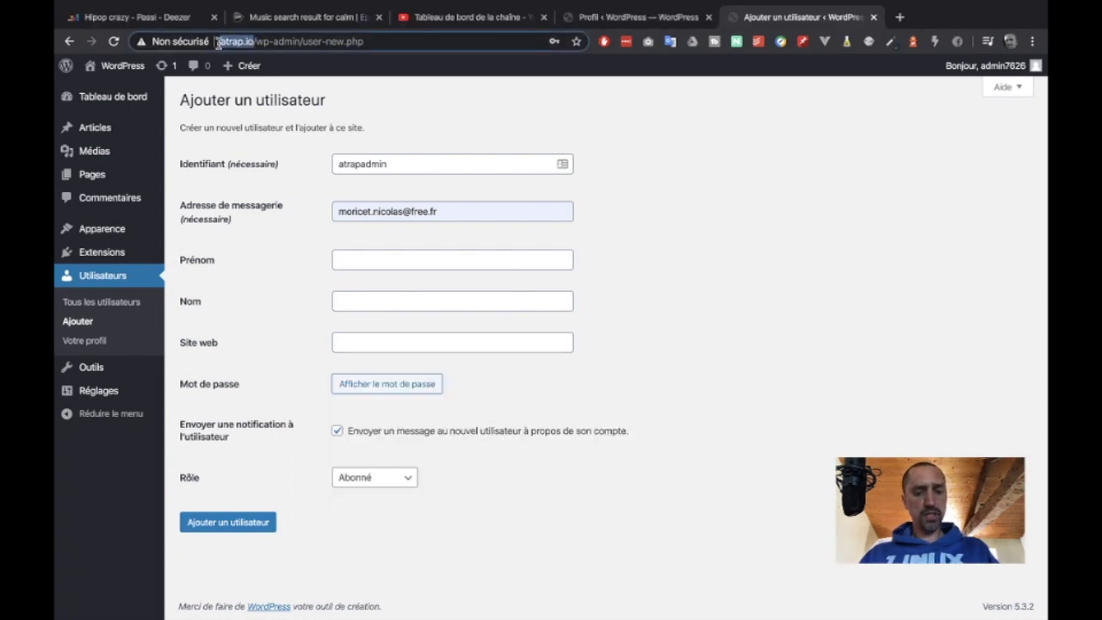
click(350, 346)
key(Down)
key(Return)
click(368, 344)
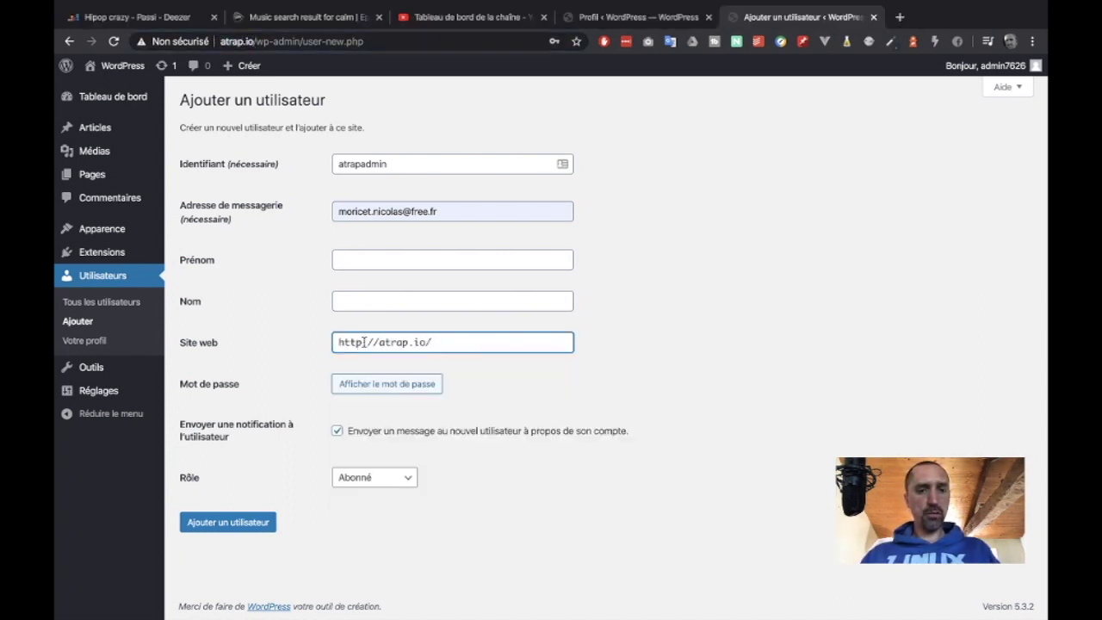
click(596, 386)
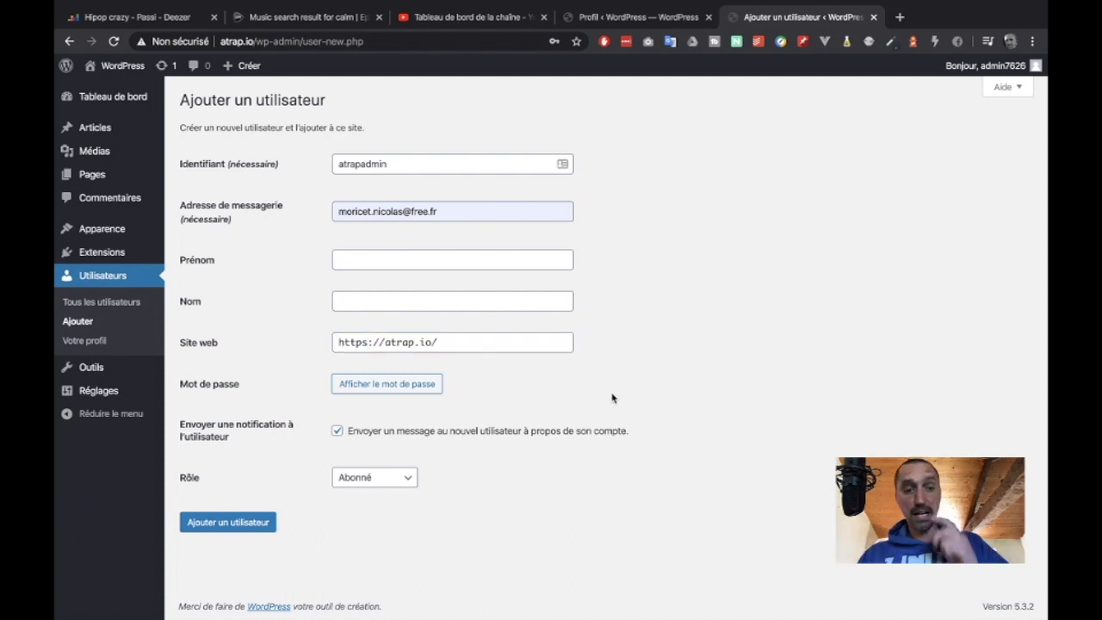
- Replace the generated password with a custom account password
click(417, 389)
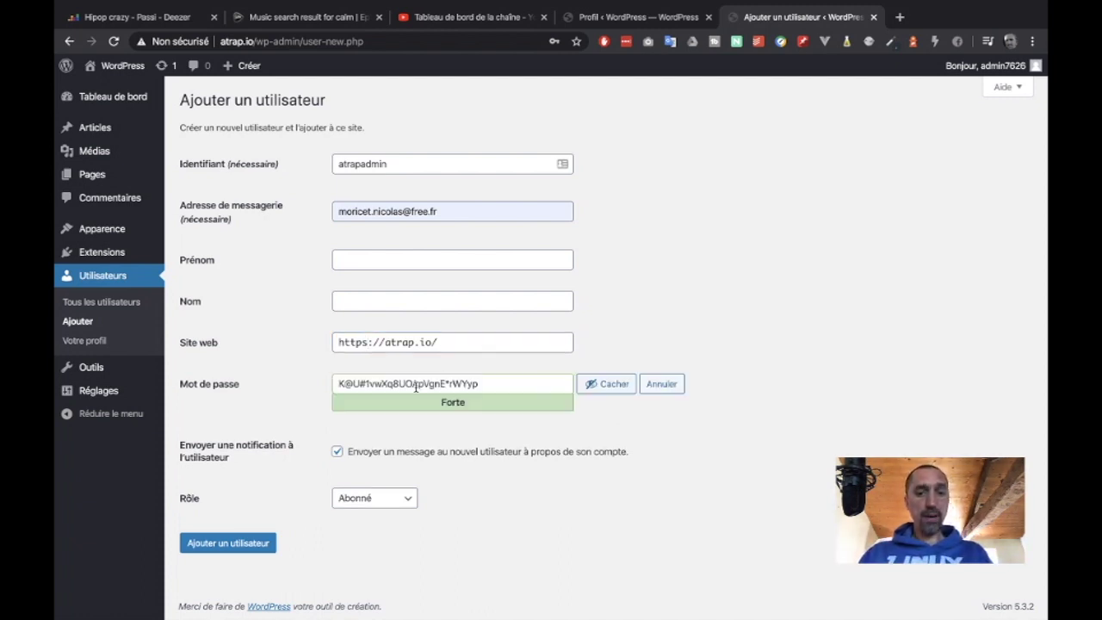
click(605, 383)
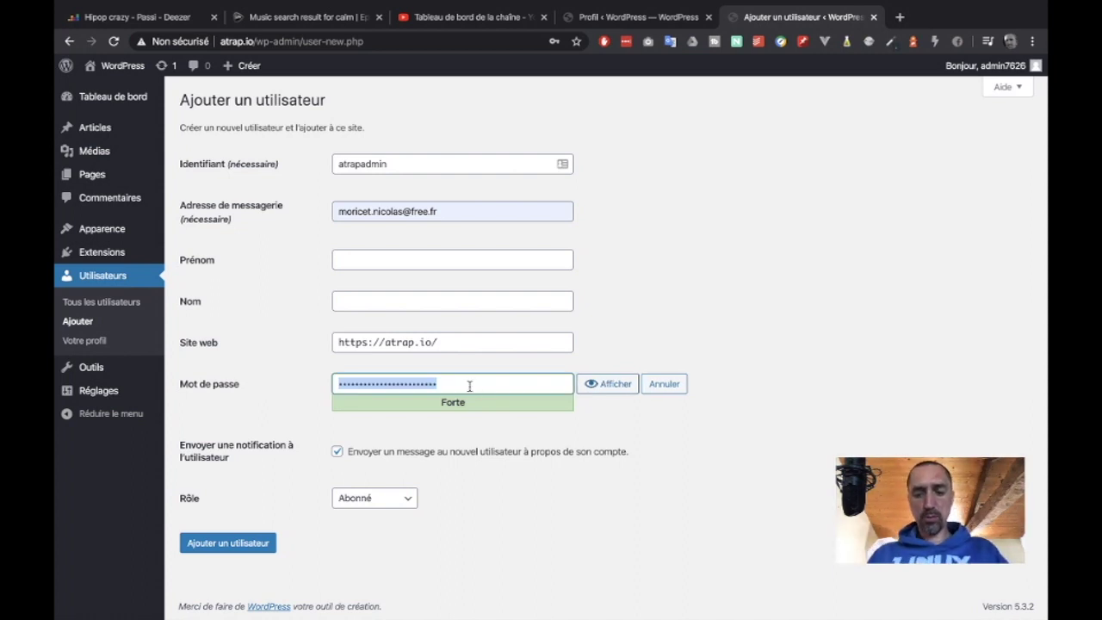
text(azer)
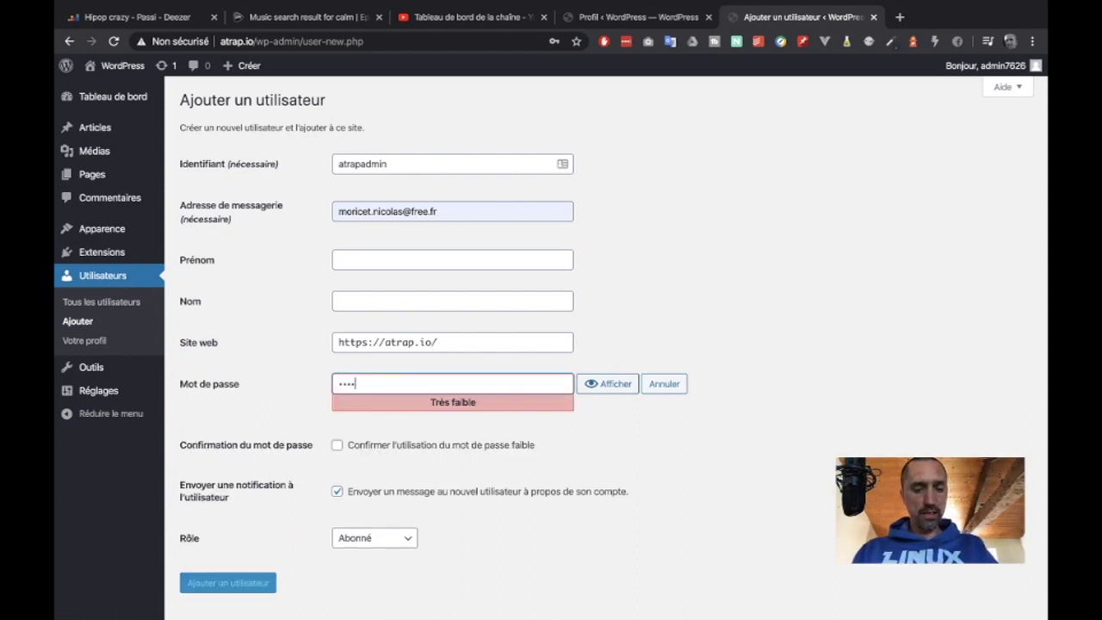
text(tyuio)
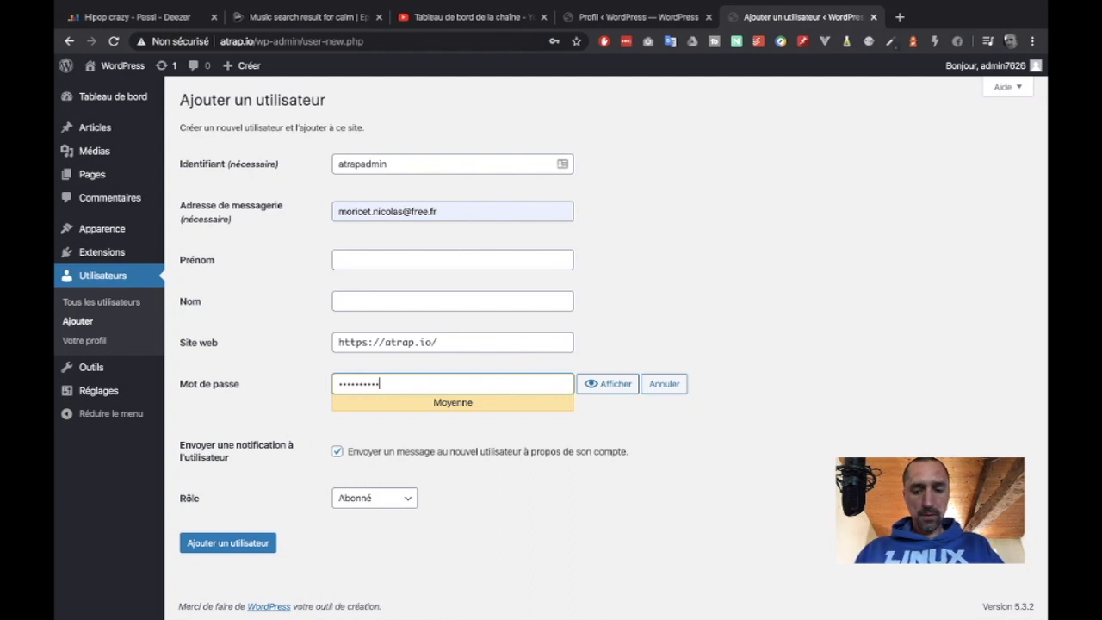
text(p)
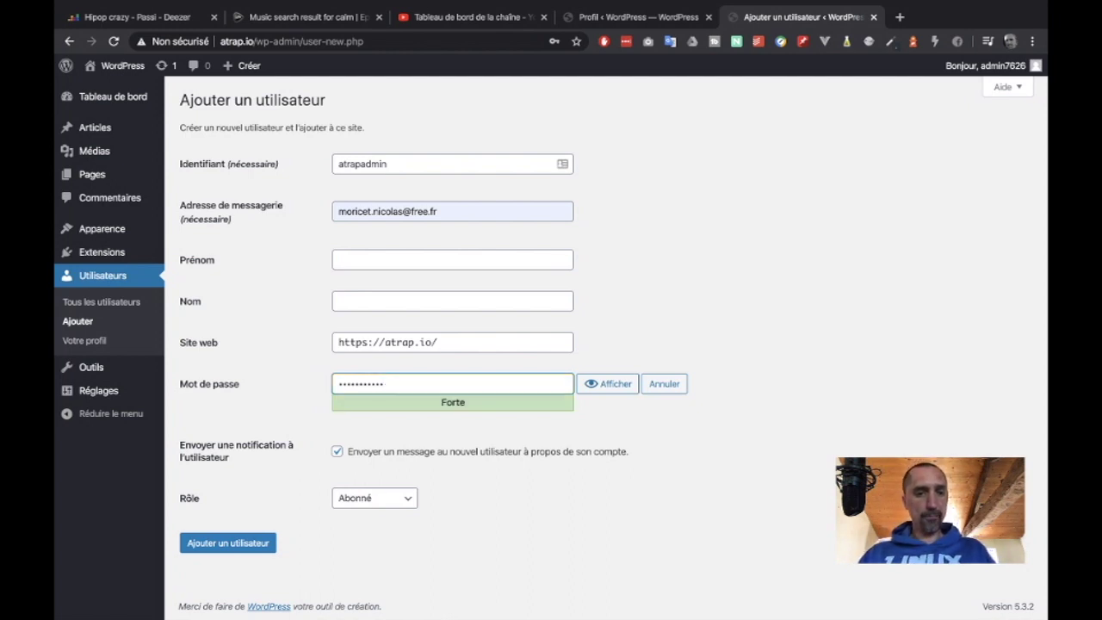
key(ctrl+a)
key(BackSpace)
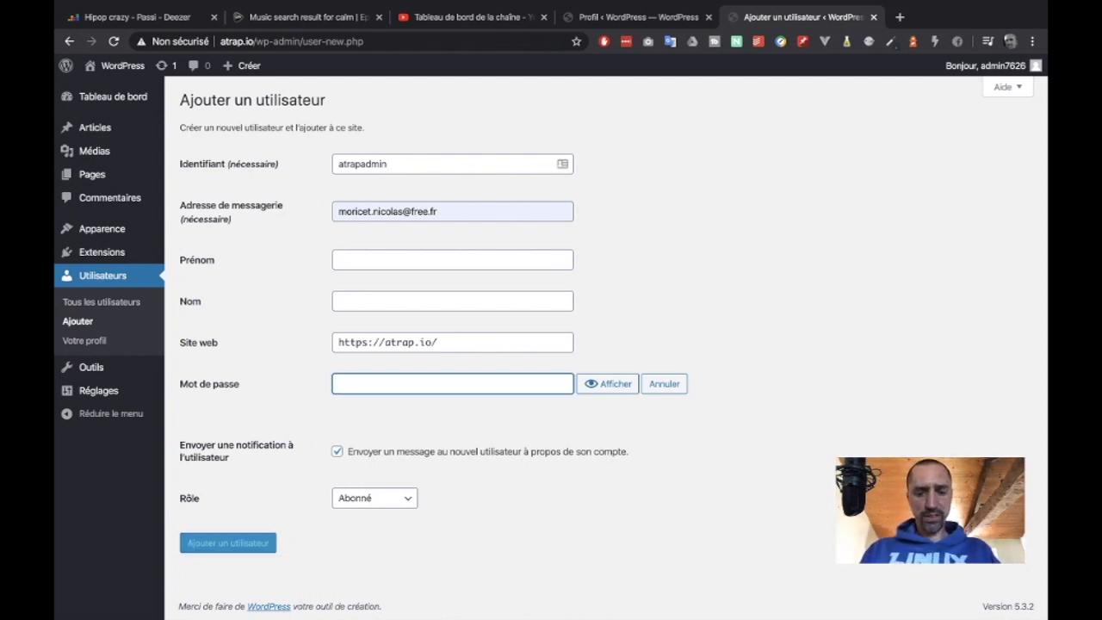
text(azert)
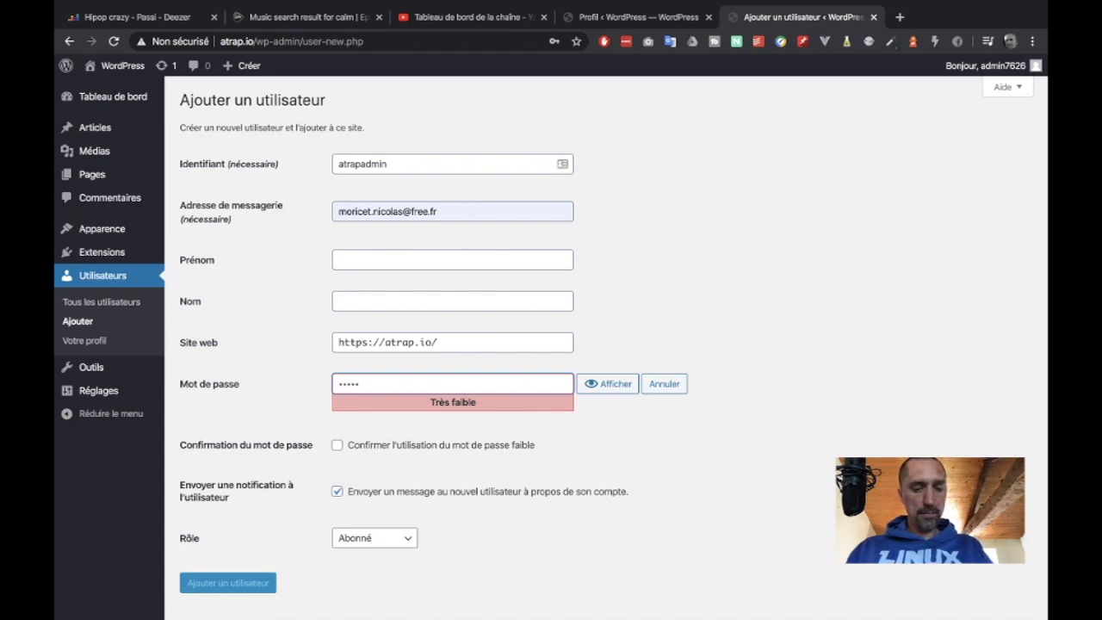
text(y123)
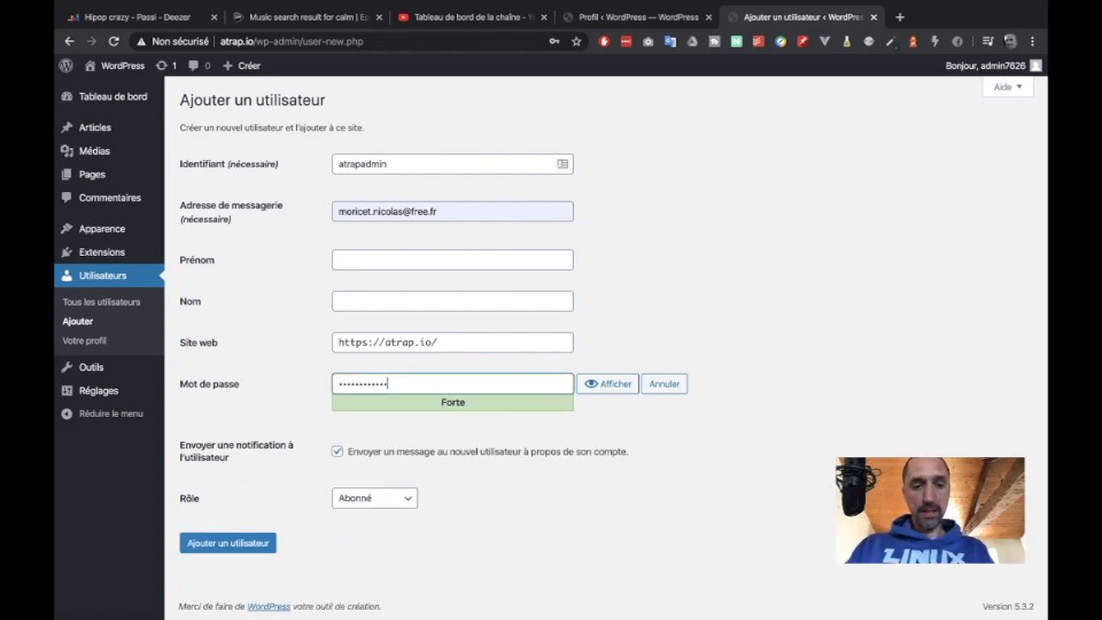
key(Tab)
- Set the role to Administrateur and submit the new user
click(445, 527)
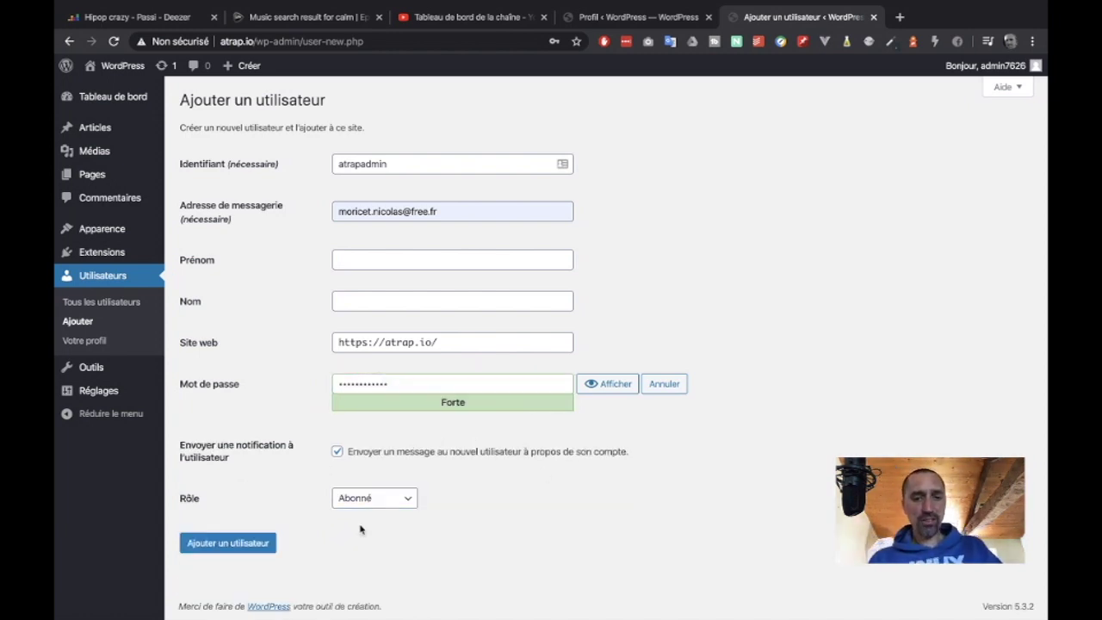
click(411, 504)
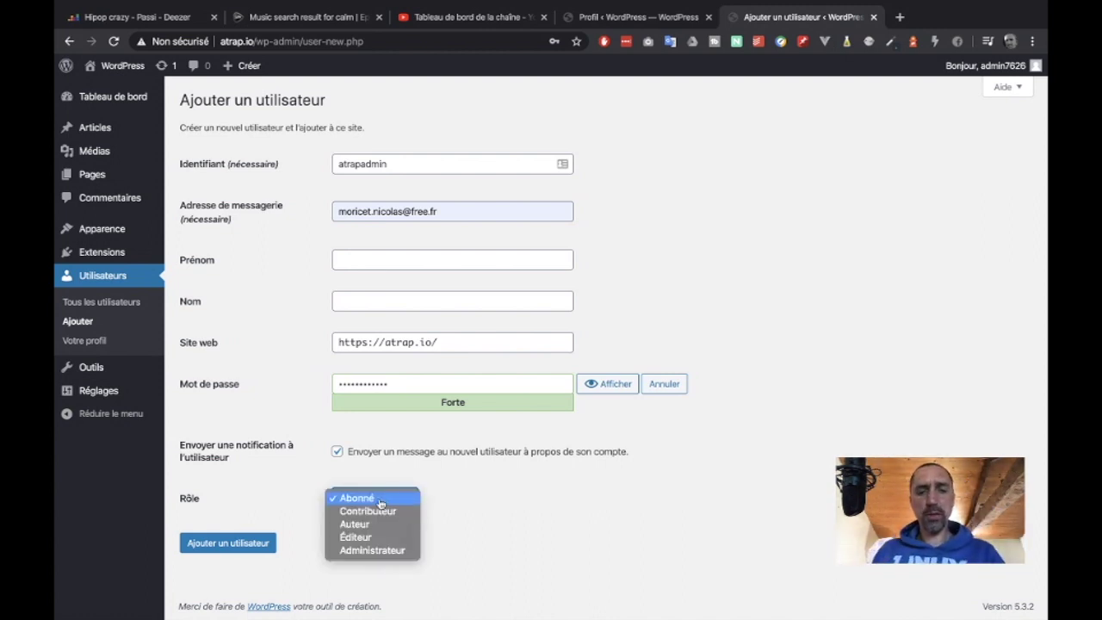
click(373, 550)
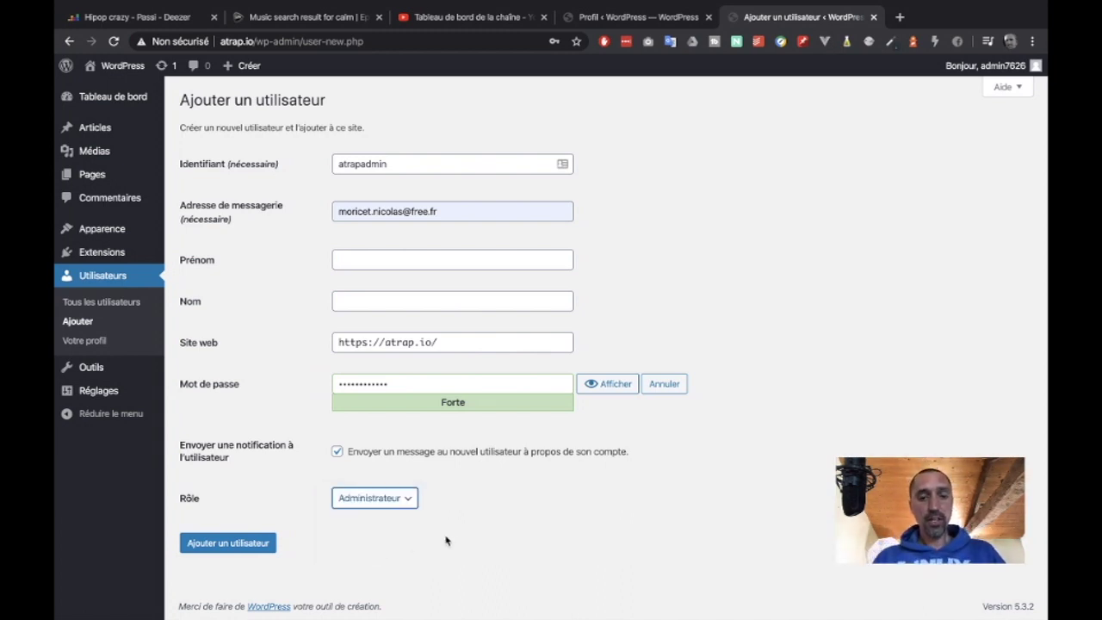
click(226, 547)
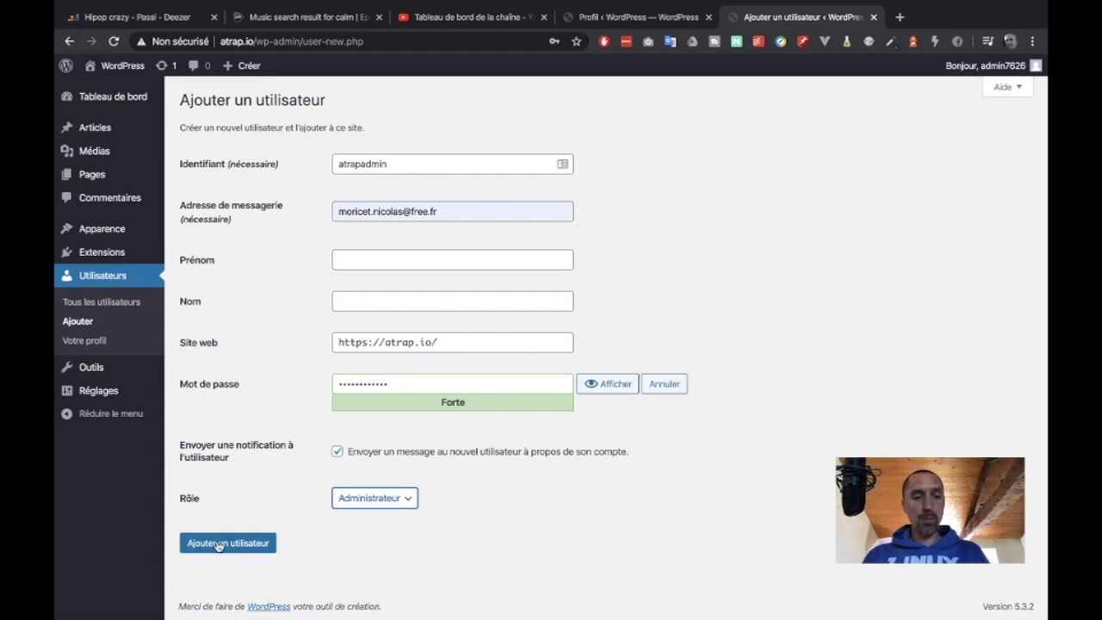
click(219, 545)
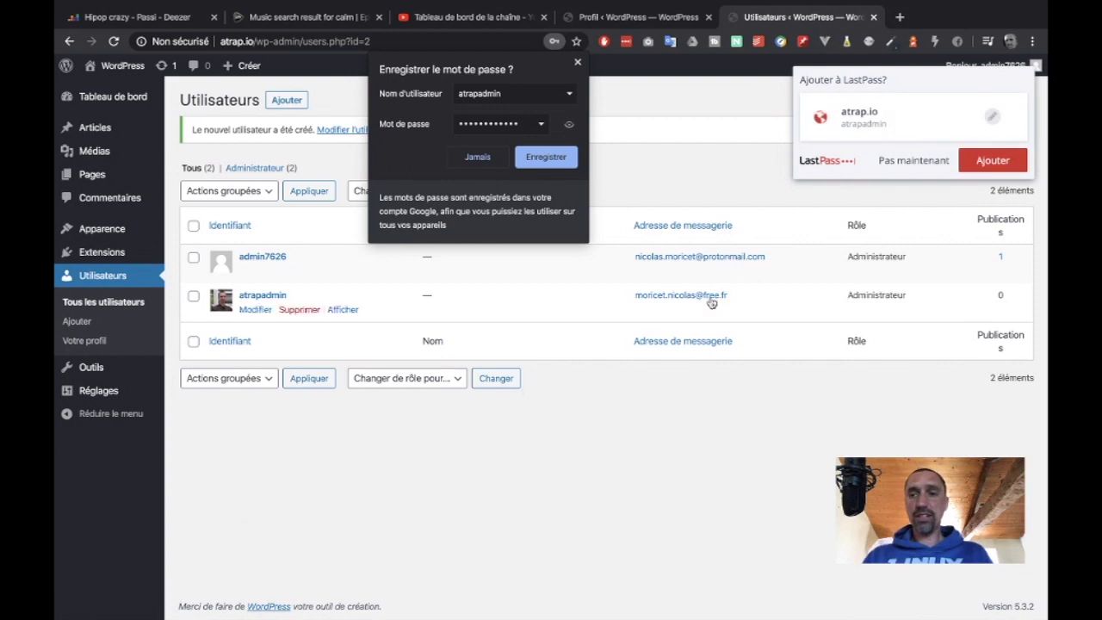
- Decline the password-save prompts and log out of the current admin account
click(916, 161)
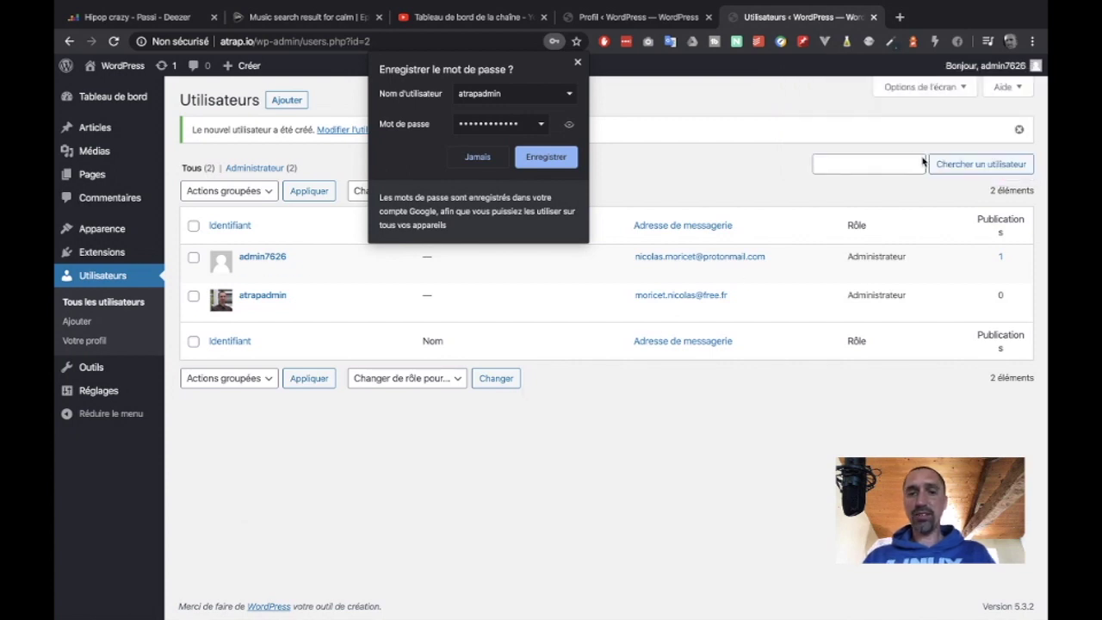
click(492, 162)
mouse_move(990, 69)
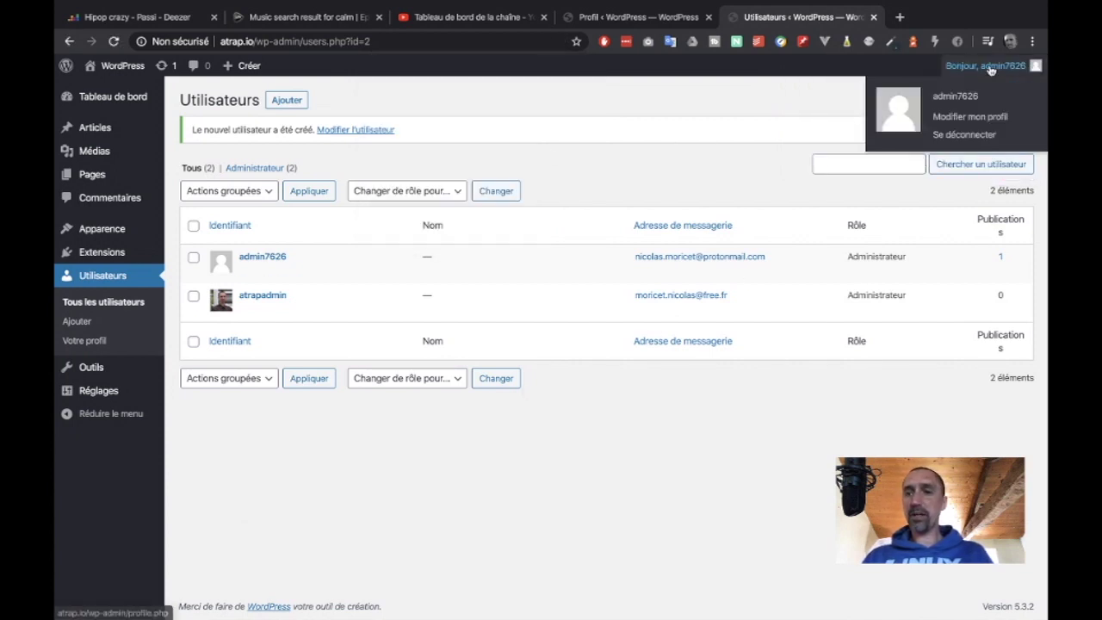
click(958, 136)
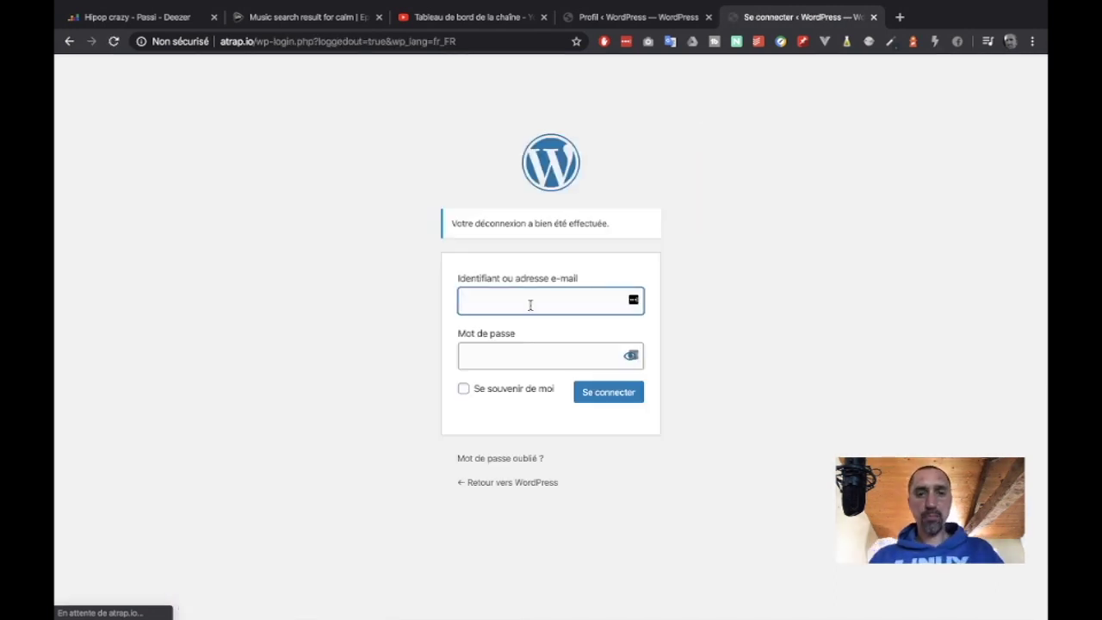
- Log in as atrapadmin, confirm the admin e-mail is correct, and dismiss the LastPass prompt
text(atrap)
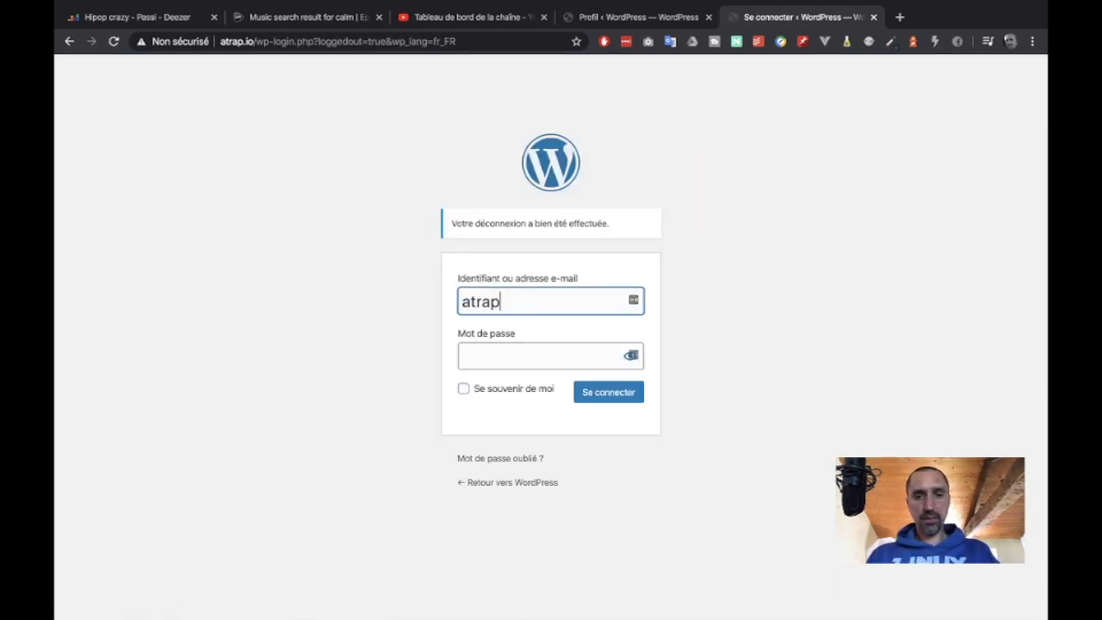
text(admin)
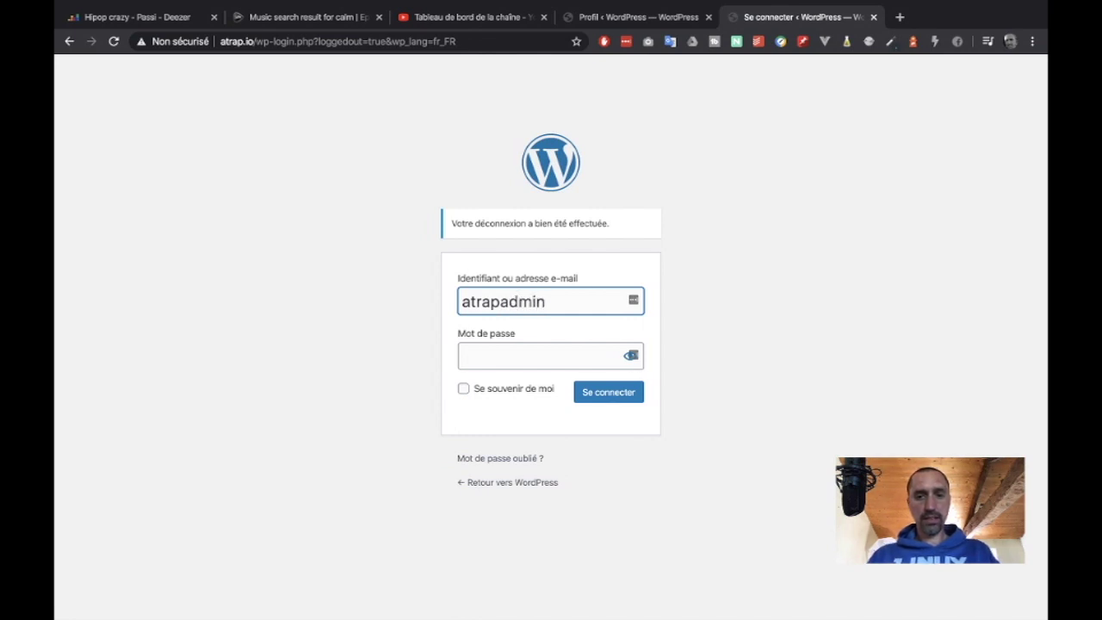
click(509, 354)
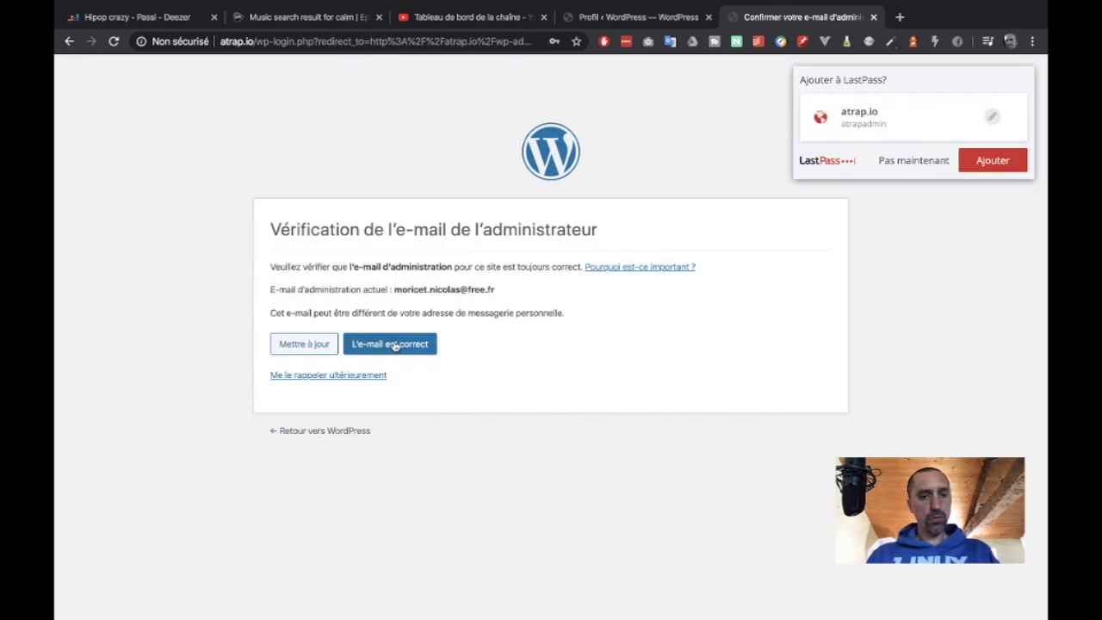
click(395, 345)
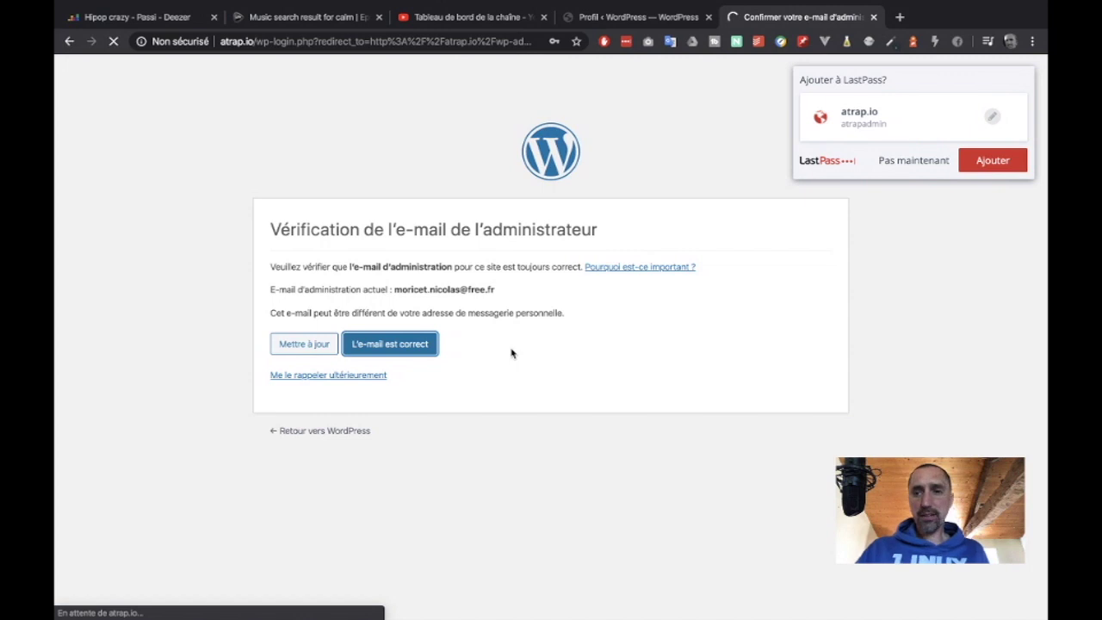
click(886, 161)
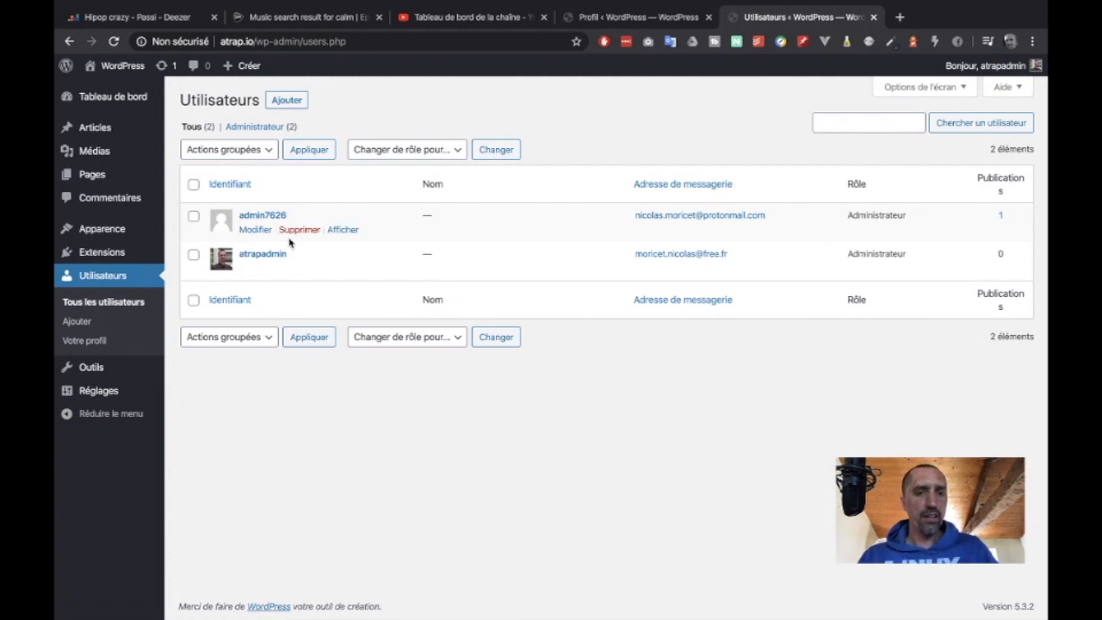
- Bulk-delete the original admin account with 'Supprimer tout le contenu' and confirm
click(193, 216)
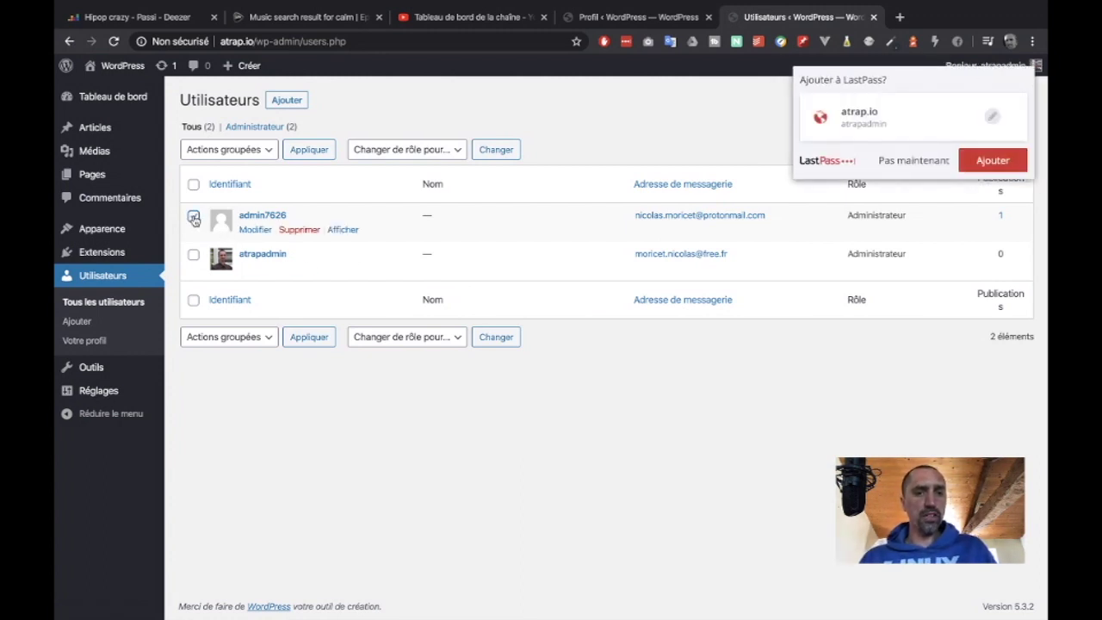
click(248, 153)
click(244, 162)
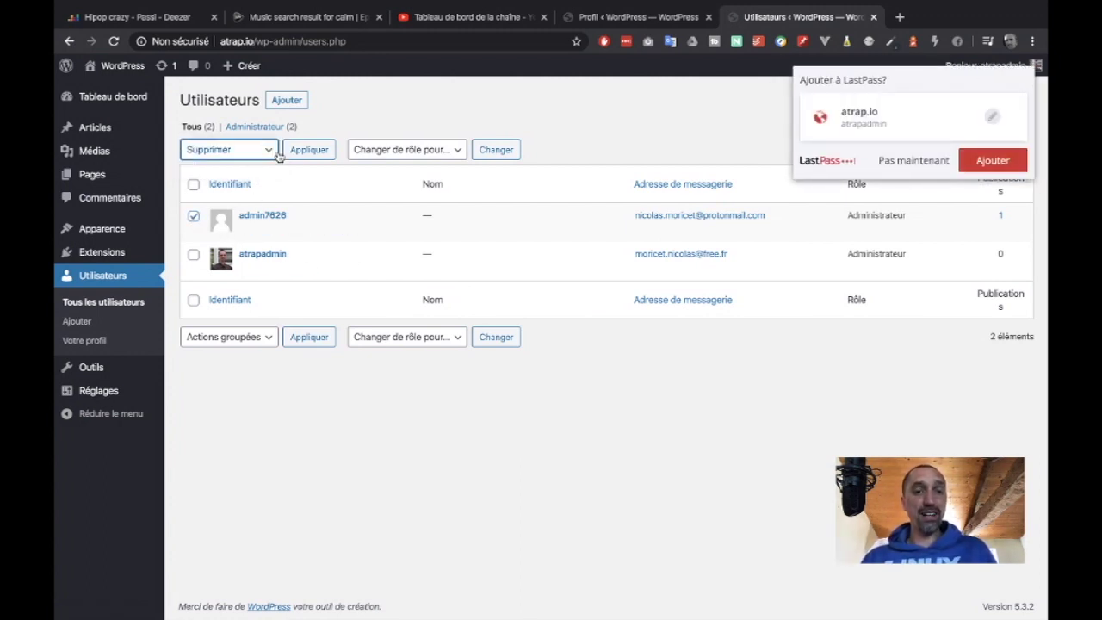
click(307, 151)
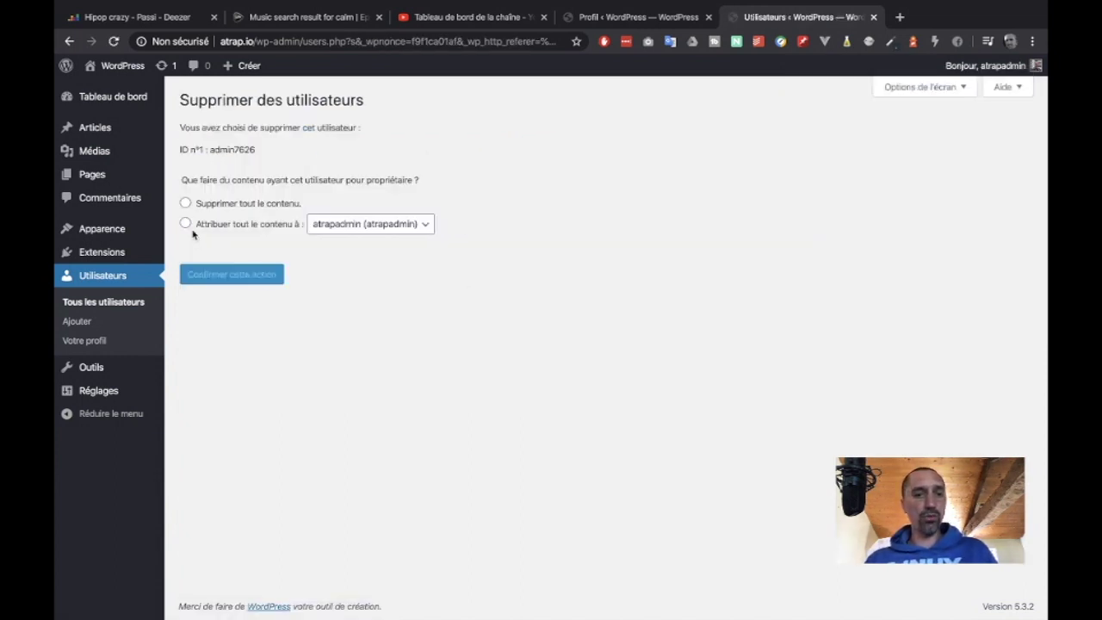
click(186, 204)
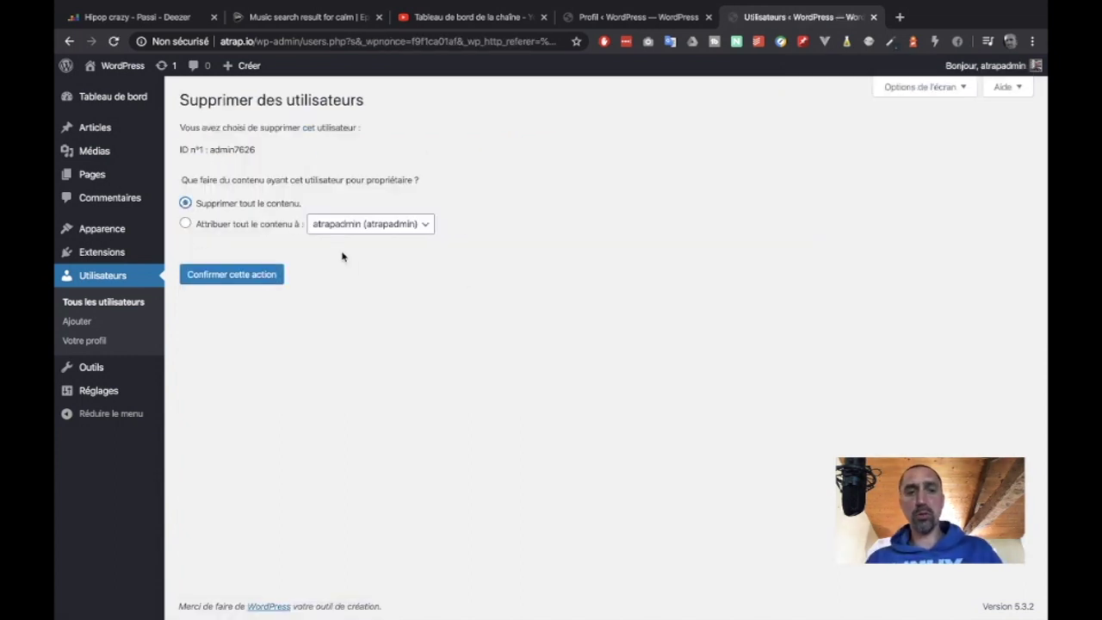
click(217, 280)
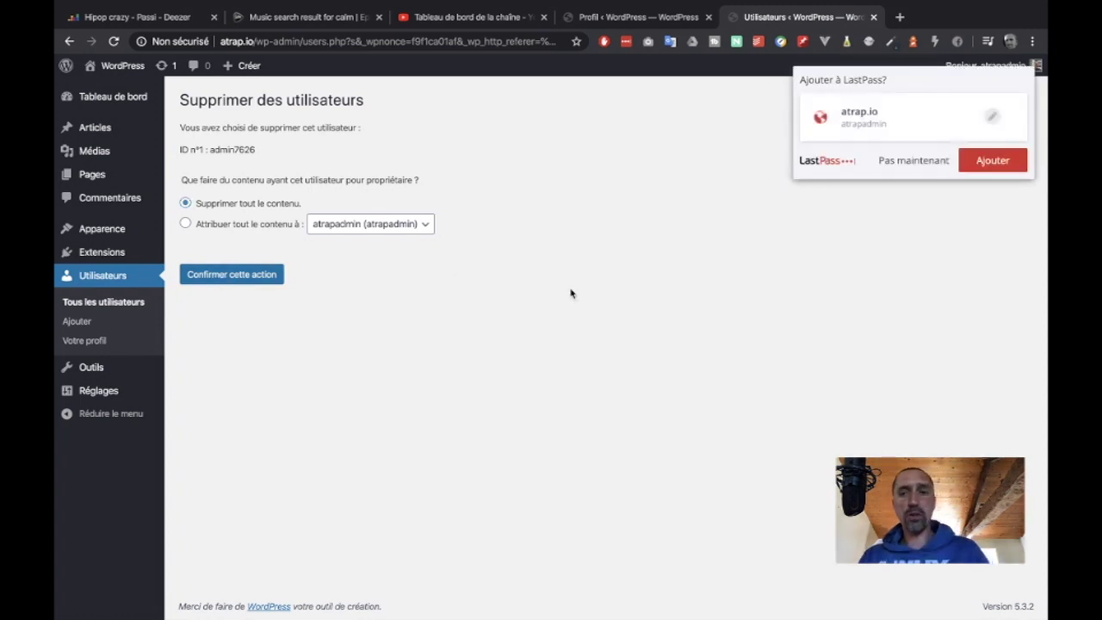
click(270, 274)
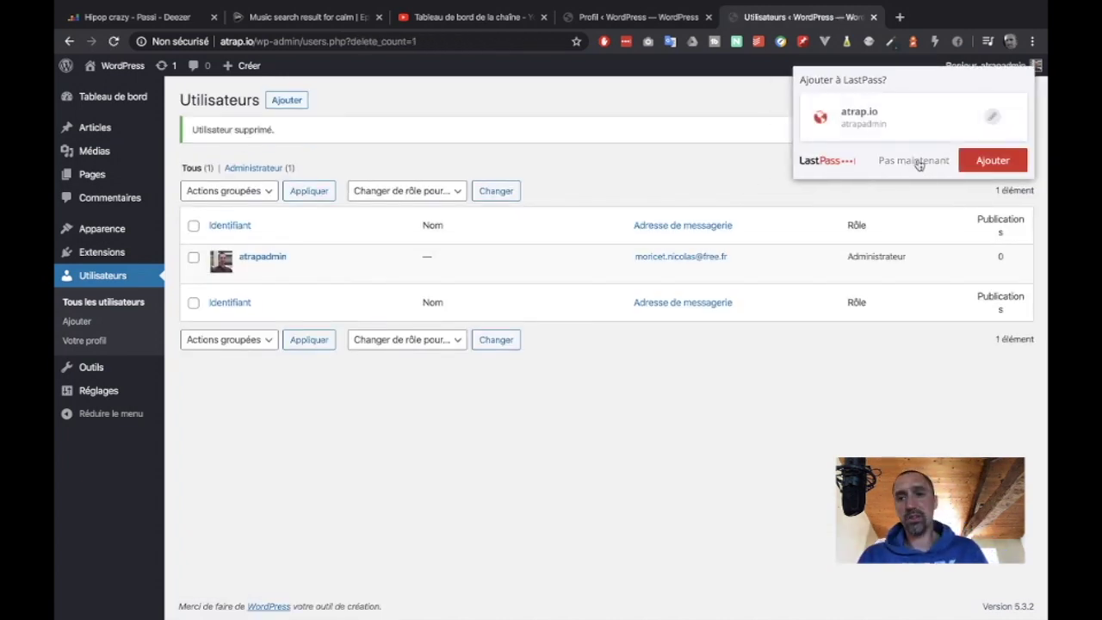
click(915, 161)
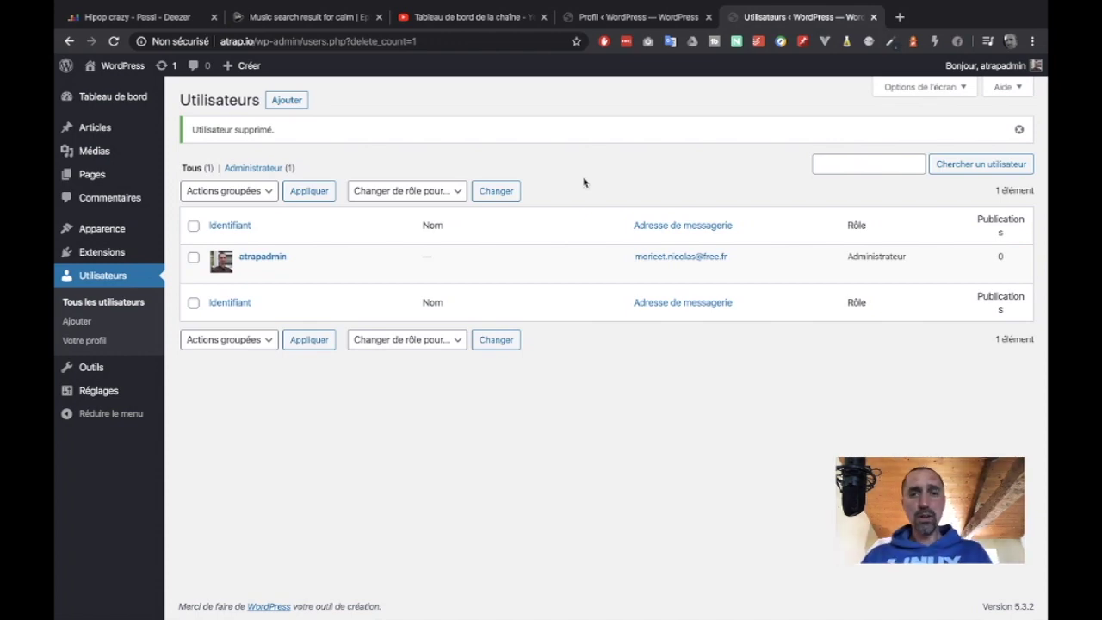
- In a new tab, load 'Espace client - OVH' from the 'ov' suggestion and enter the customer area
click(899, 17)
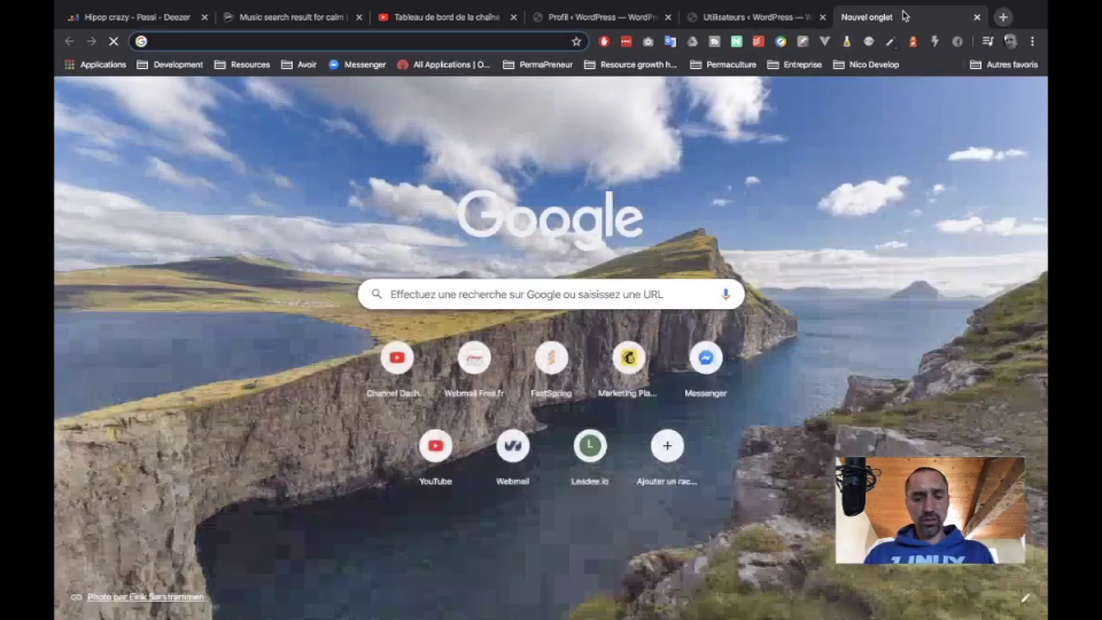
text(ov)
key(Down)
key(Down)
key(Down)
key(Down)
key(Down)
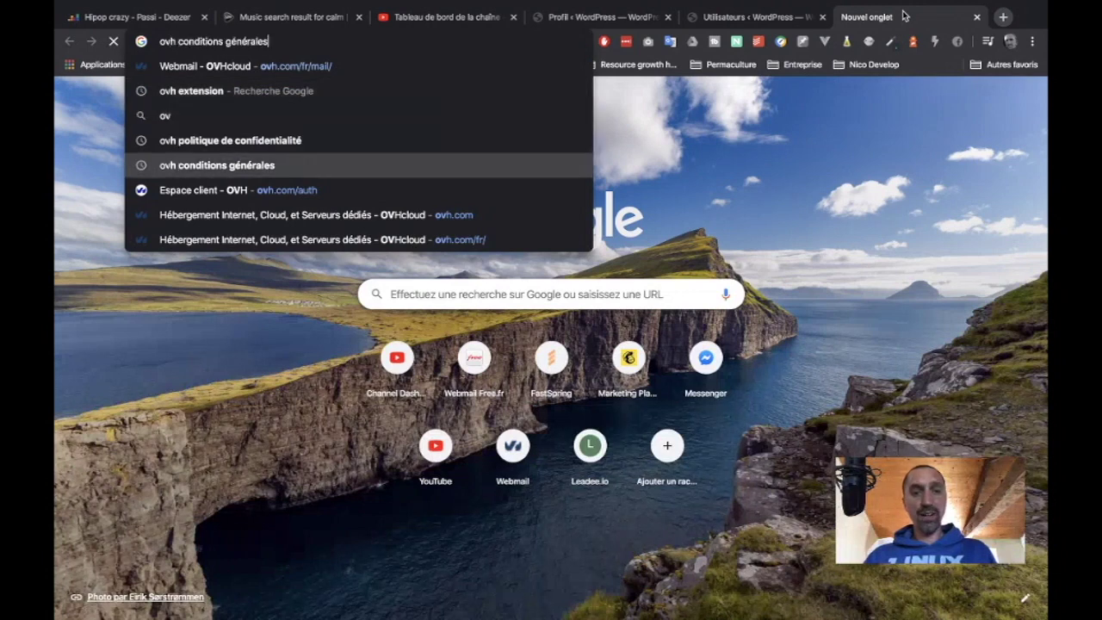
key(Return)
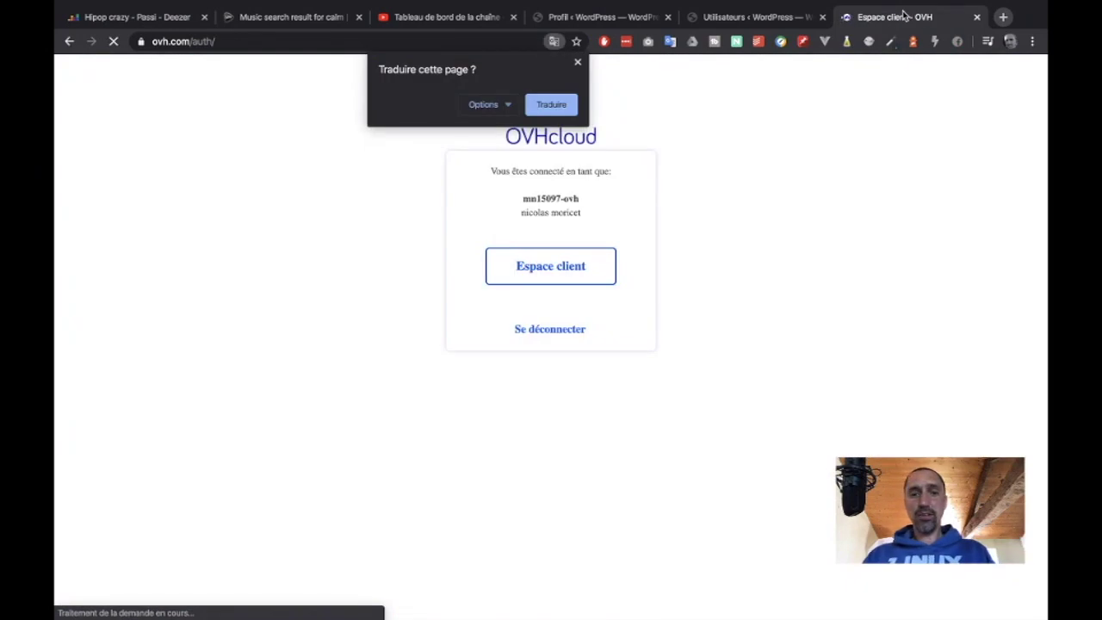
click(559, 268)
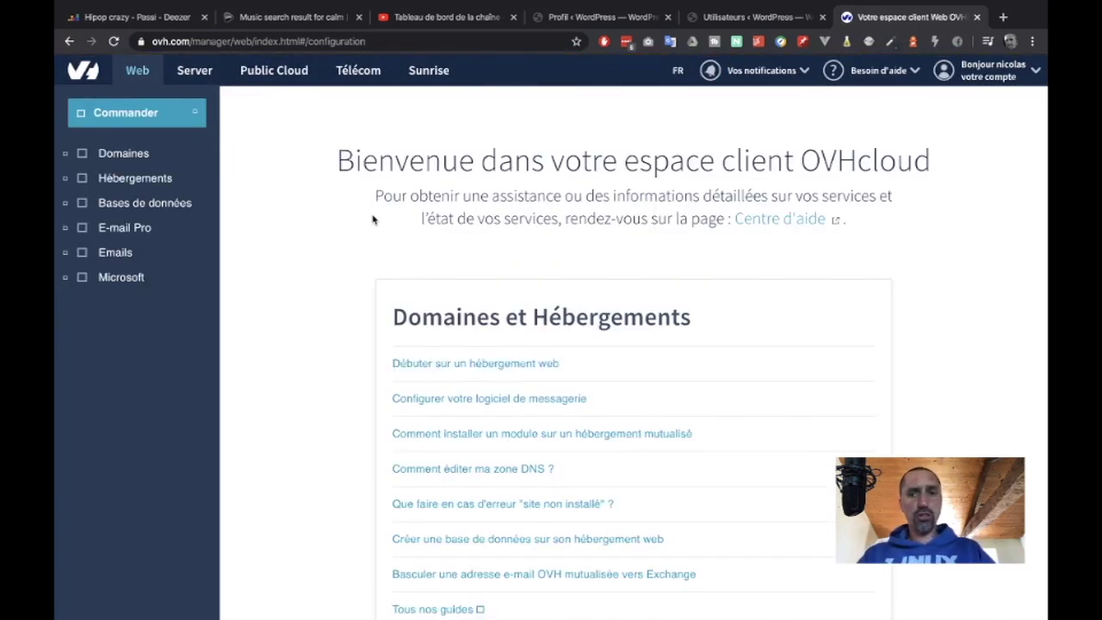
- Expand Domaines and Hébergements and open the atrap.io hosting details
click(134, 156)
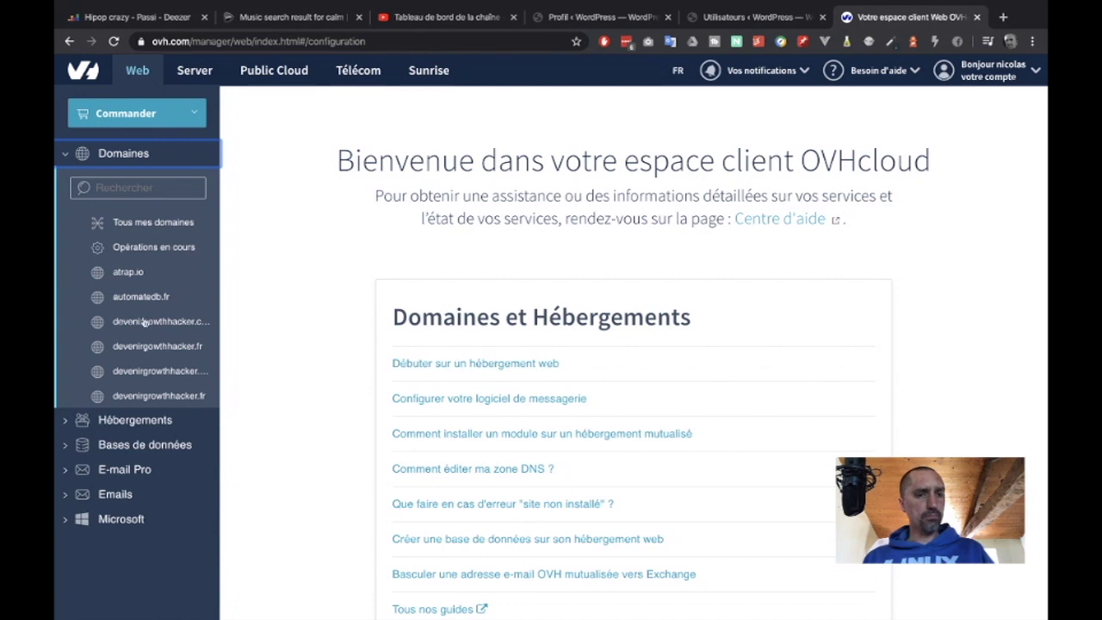
click(127, 274)
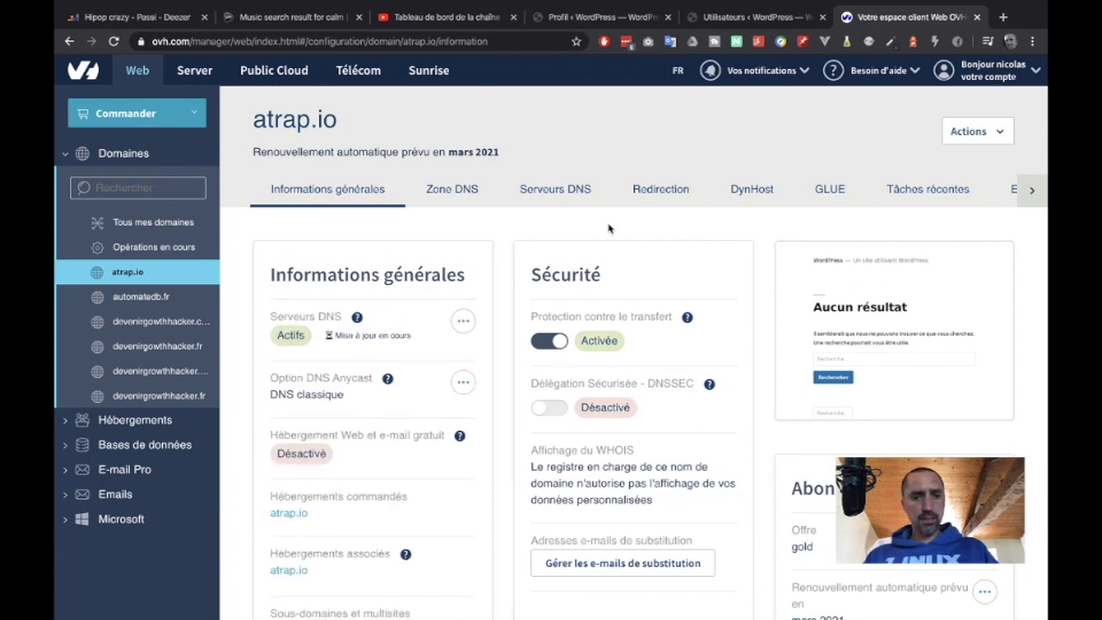
click(67, 421)
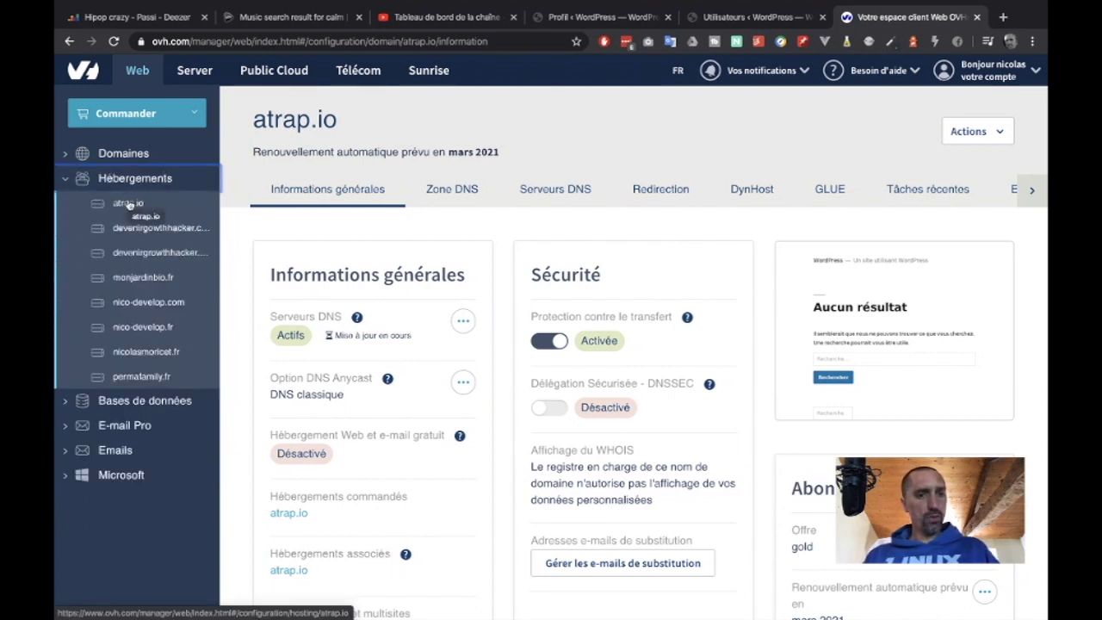
click(128, 203)
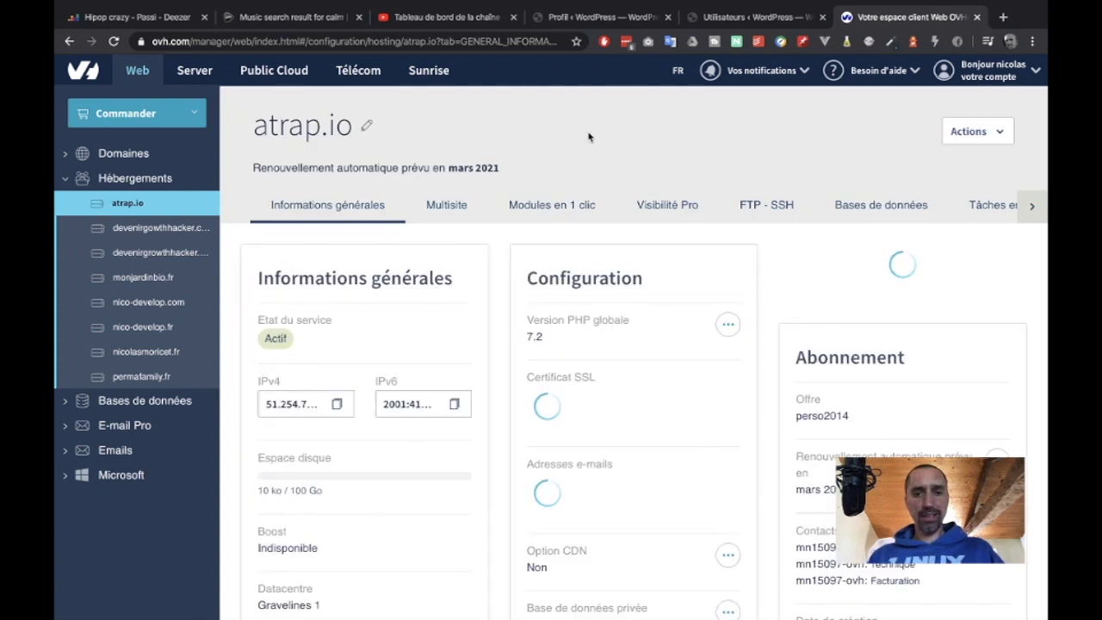
- Check the Certificat SSL reads 'Oui - LETSENCRYPT - DV', then return to the WordPress tab
scroll(612, 359, down, 1)
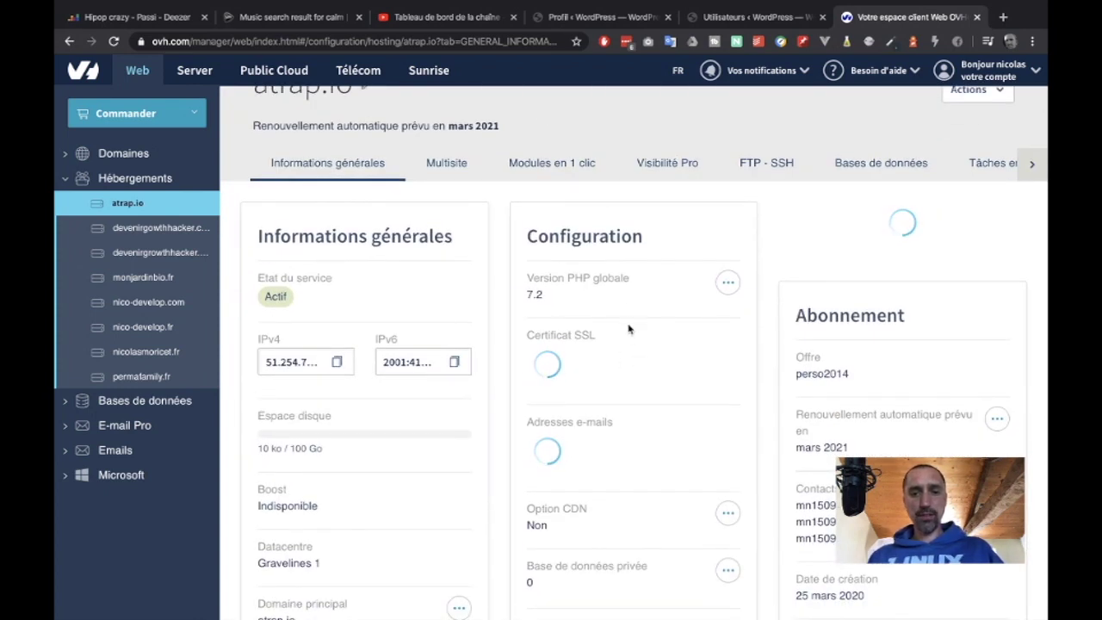
scroll(620, 344, down, 1)
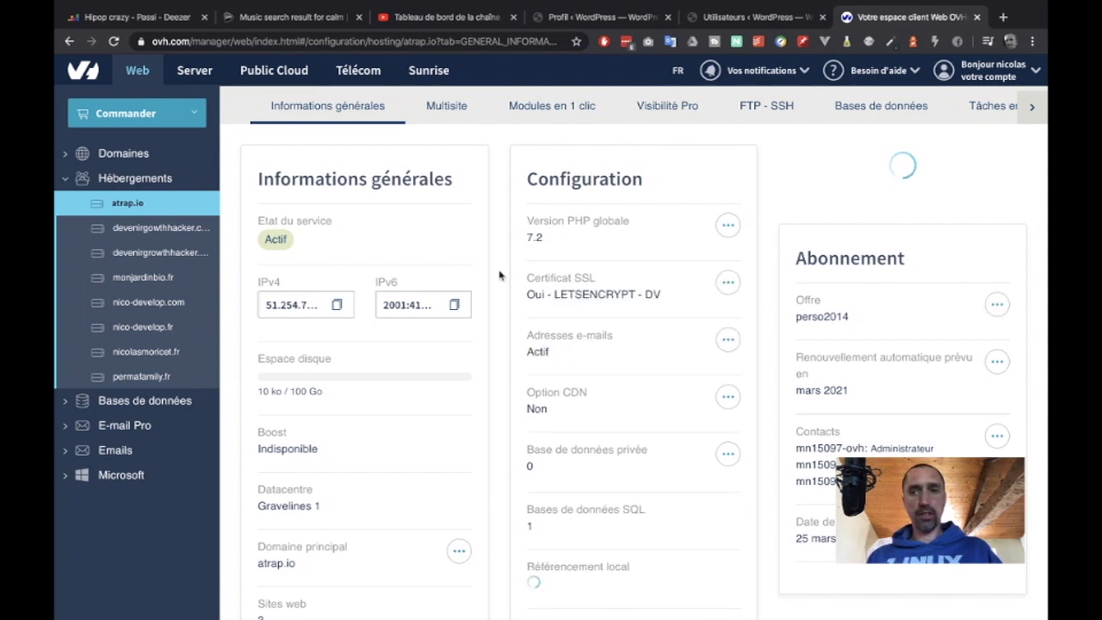
drag(527, 294, 668, 297)
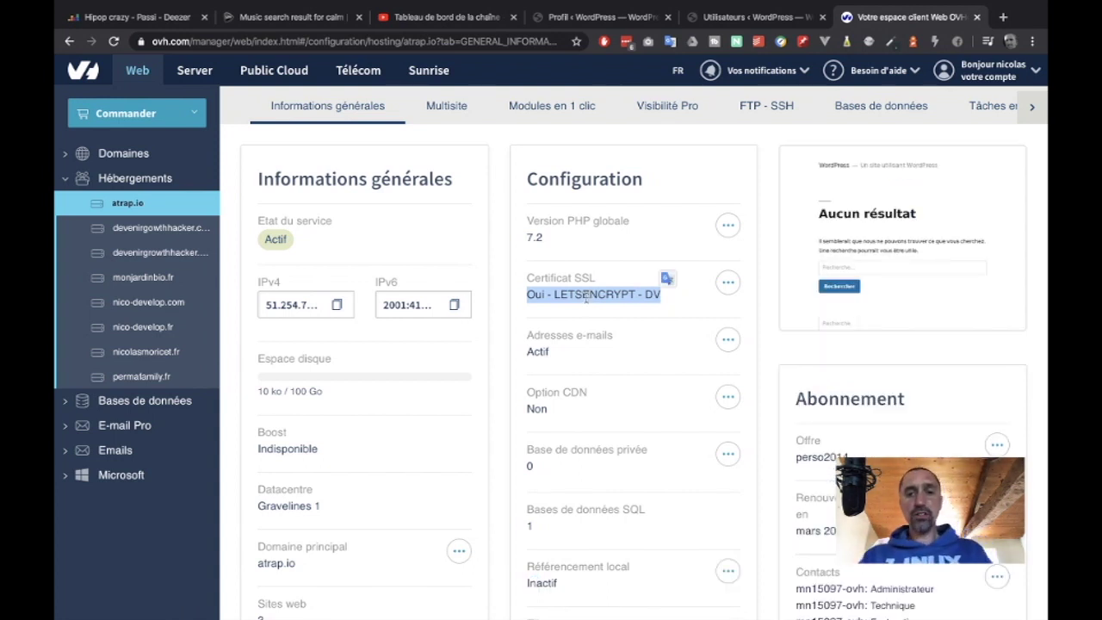
click(711, 19)
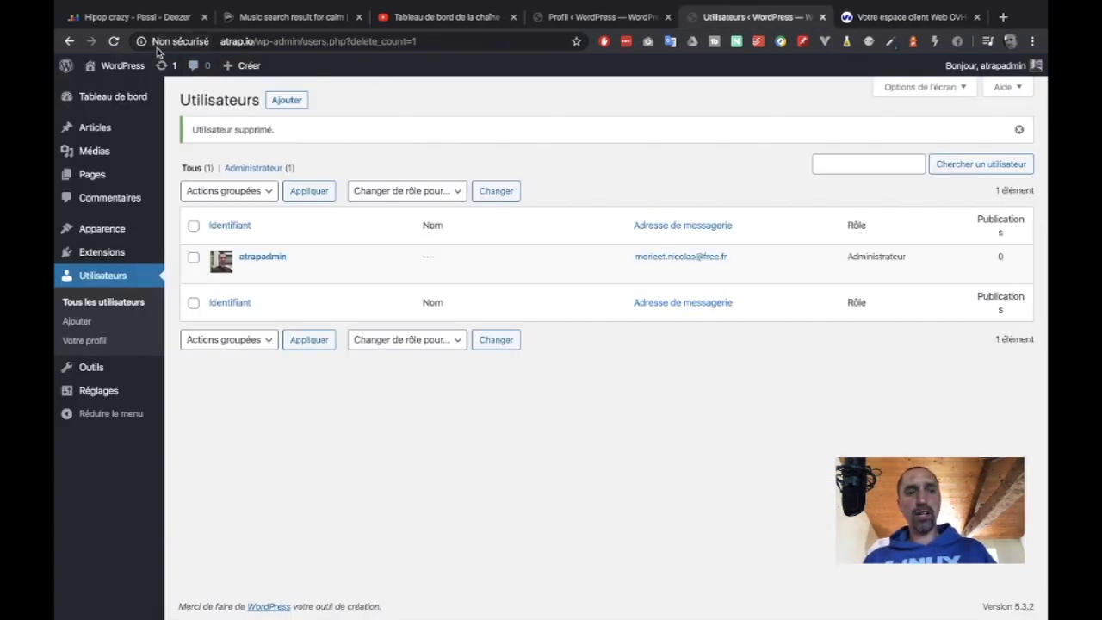
click(225, 41)
click(247, 42)
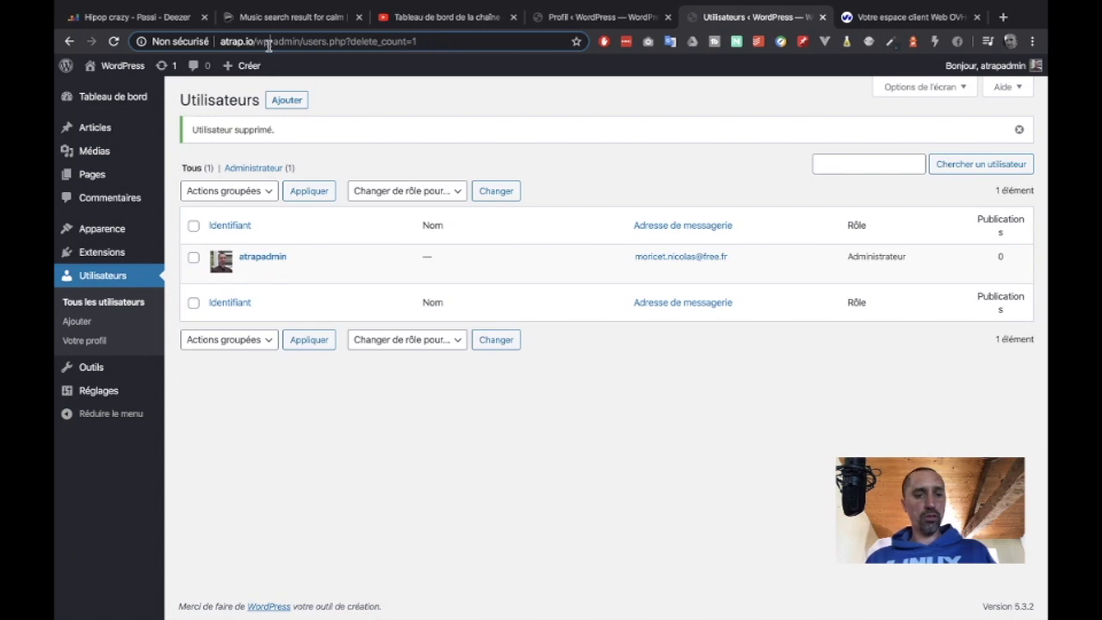
key(ctrl+a)
key(ctrl+c)
key(ctrl+t)
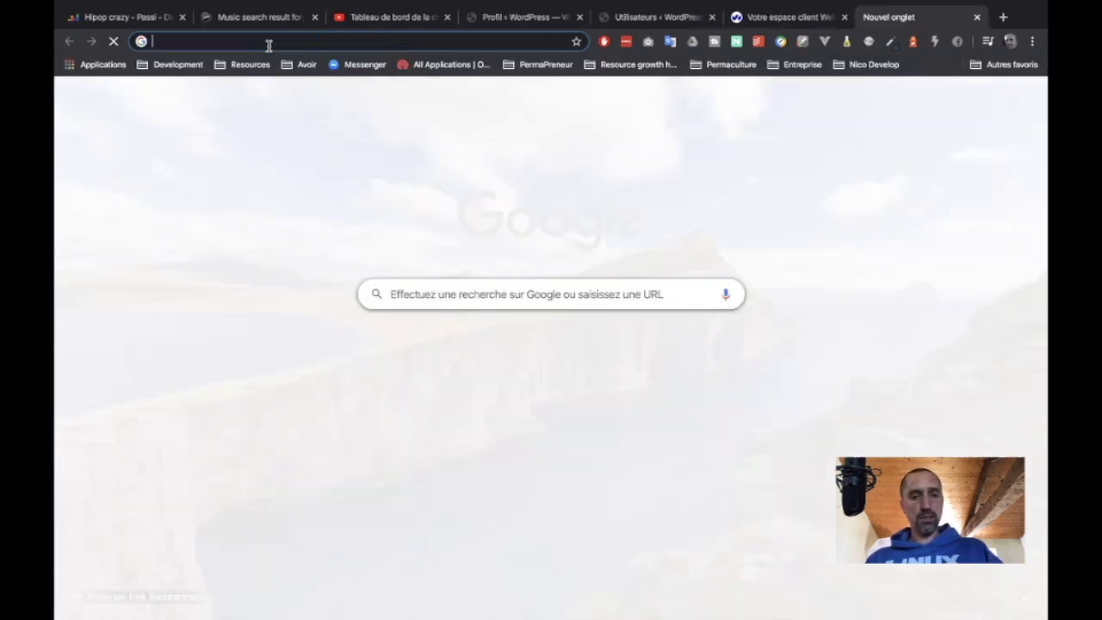
key(ctrl+v)
double_click(169, 41)
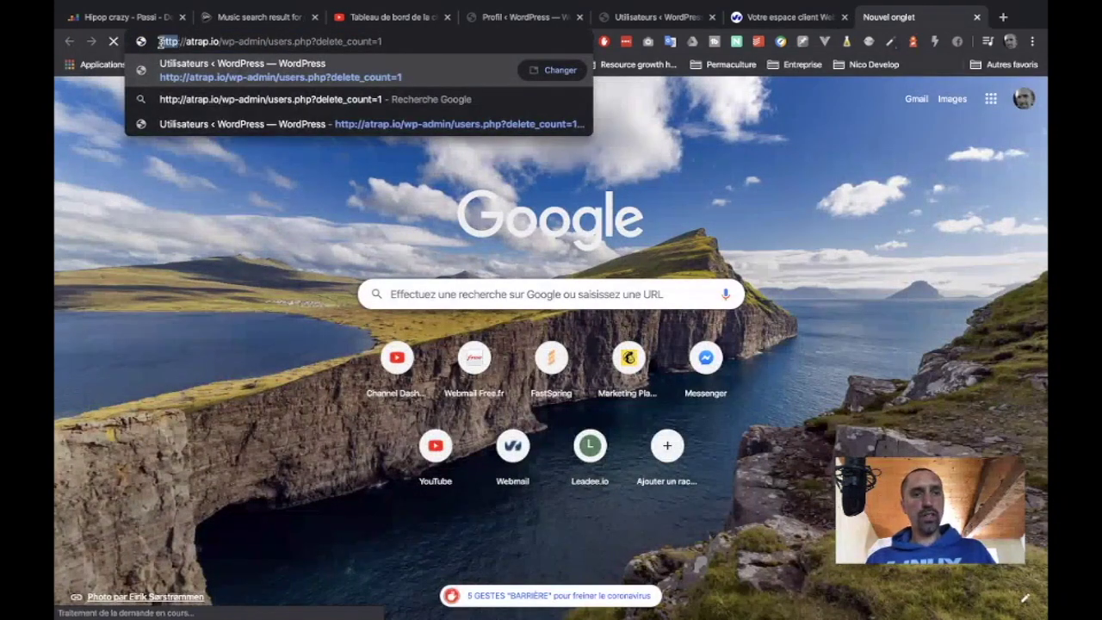
click(976, 17)
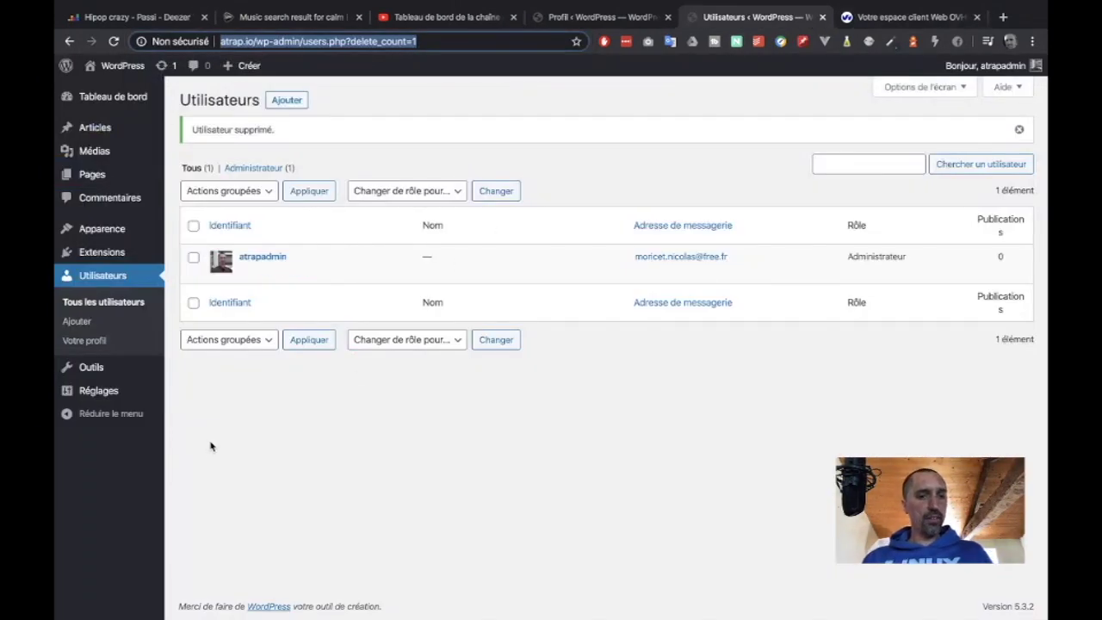
mouse_move(95, 370)
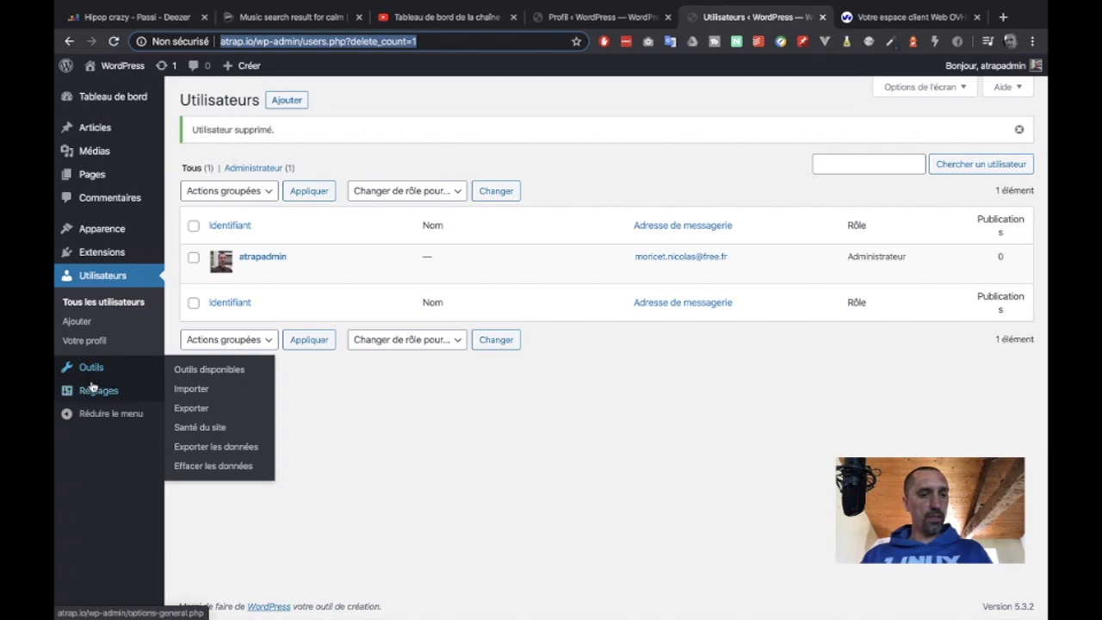
- Move from the Lecture reading settings to the Général settings page under Réglages
mouse_move(93, 390)
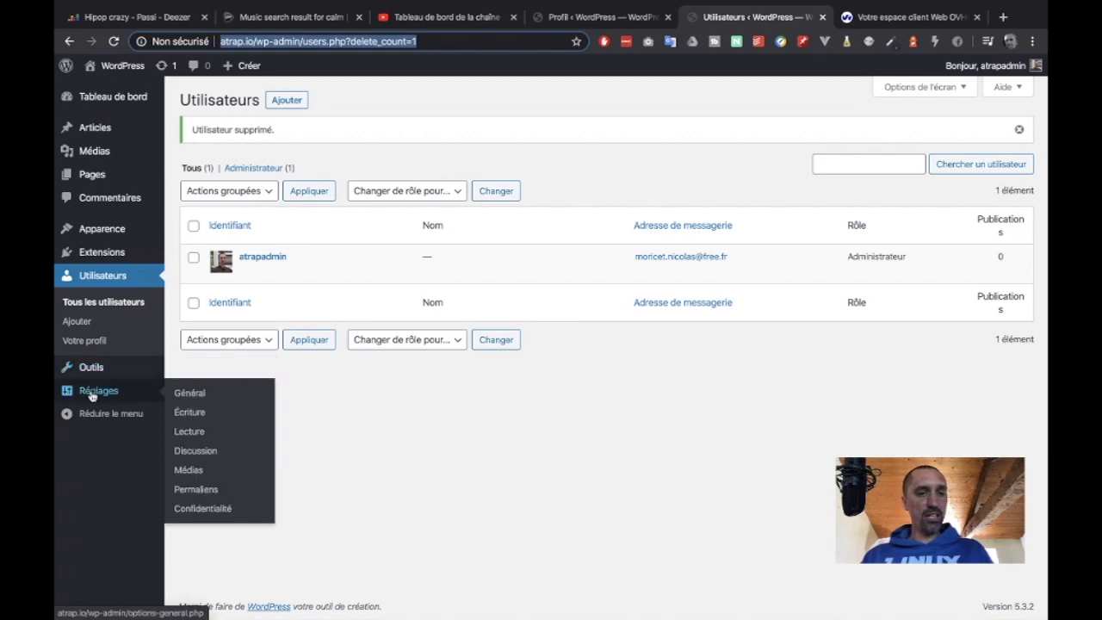
click(191, 434)
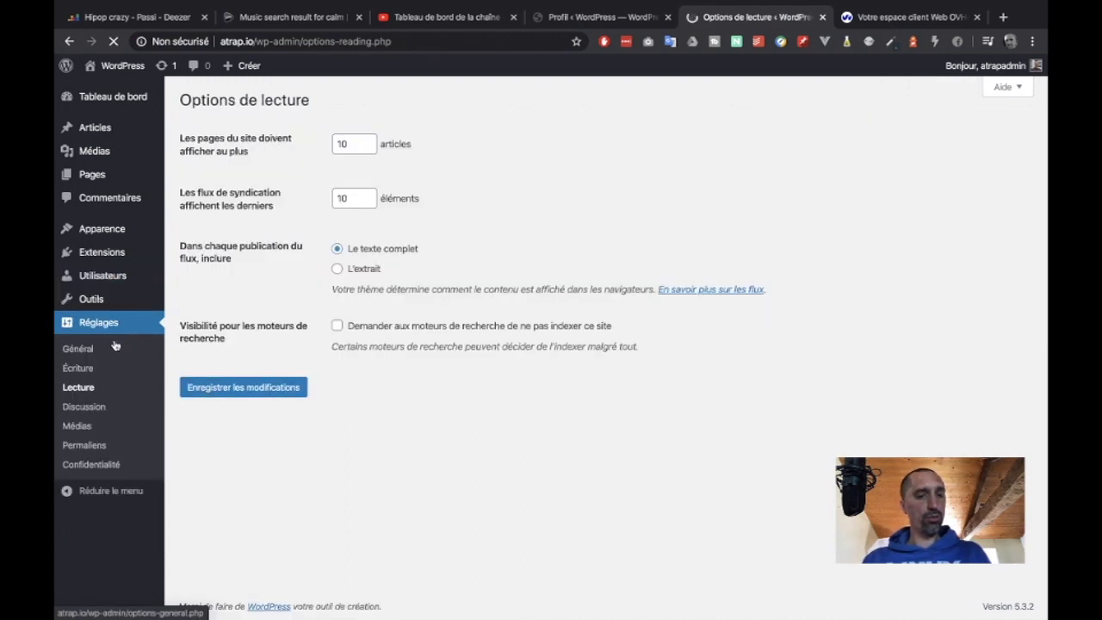
click(107, 351)
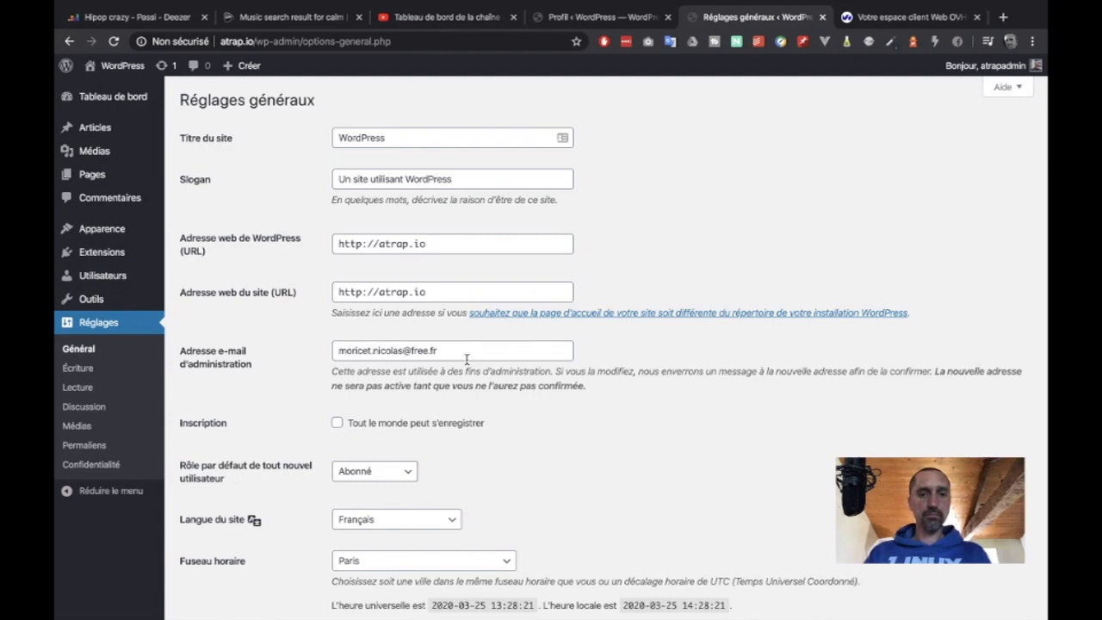
key(ctrl+Left)
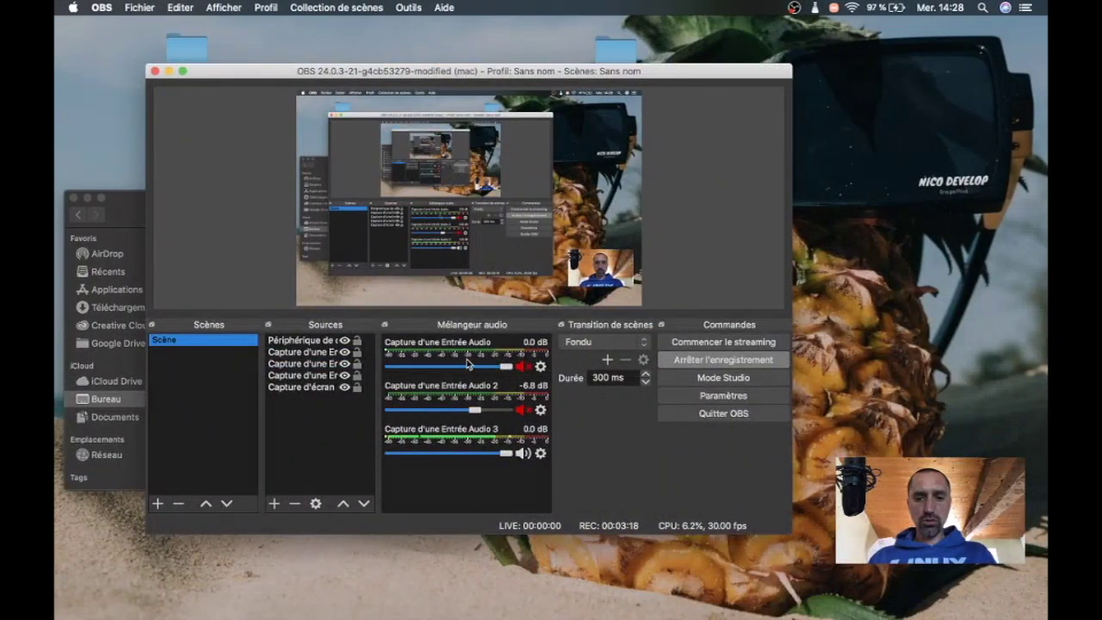
key(ctrl+Right)
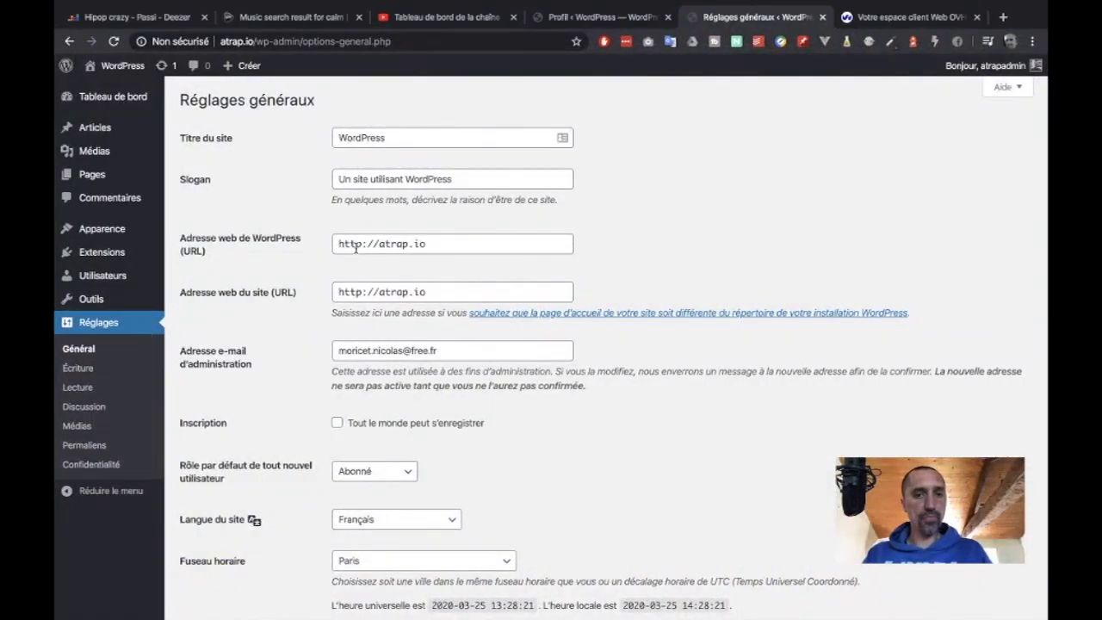
click(361, 246)
text(s)
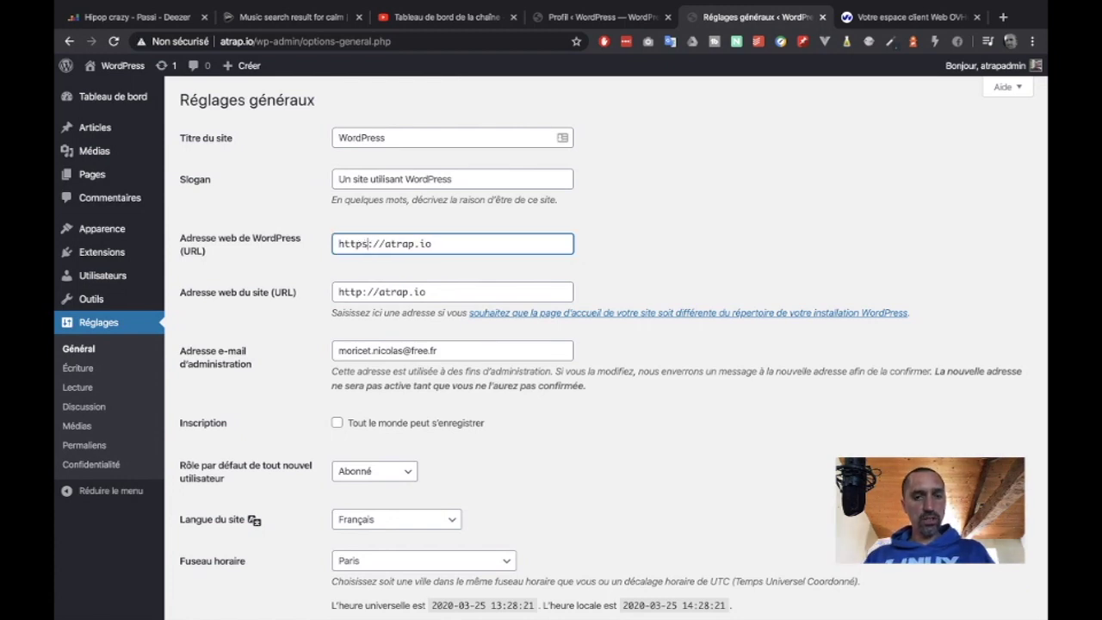
click(362, 292)
text(s)
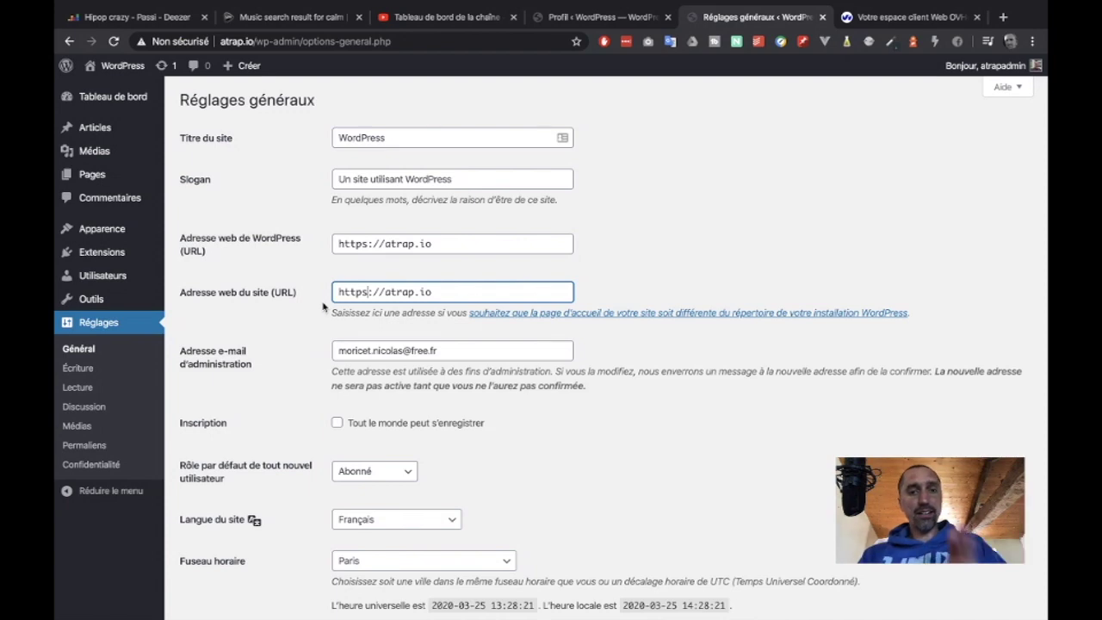
scroll(800, 278, down, 3)
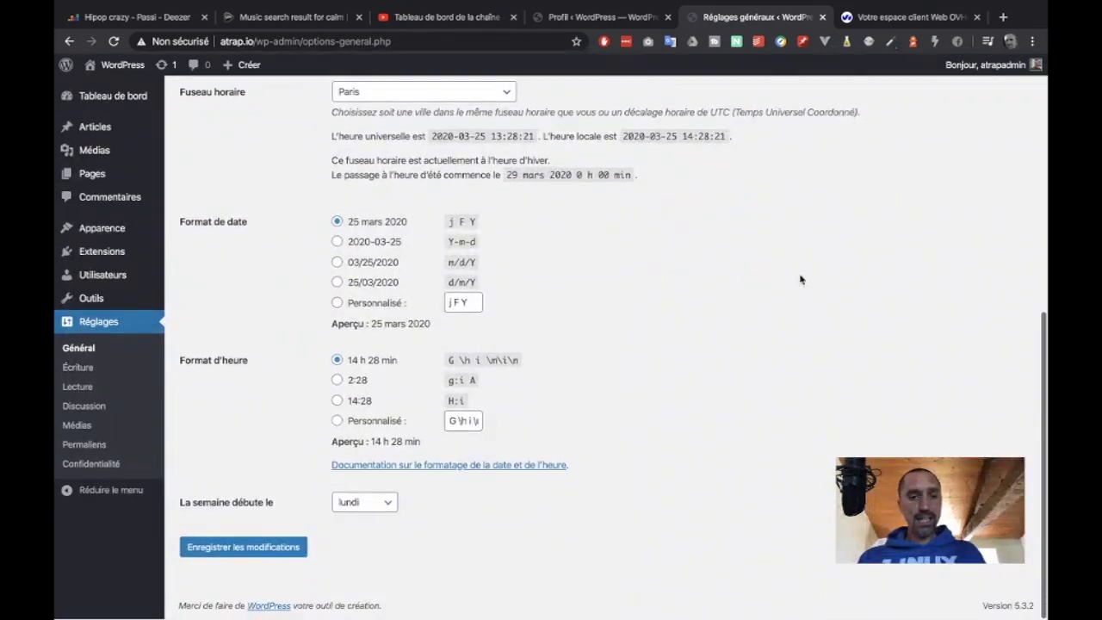
scroll(800, 278, up, 10)
scroll(800, 278, down, 5)
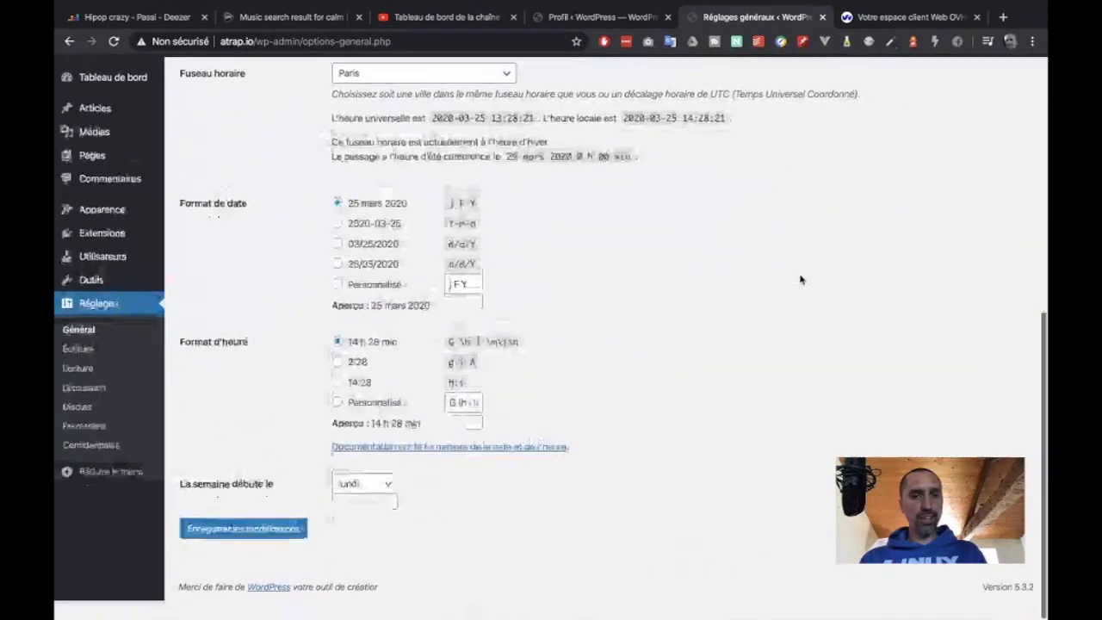
- Save the https addresses, then enter the administrator username on the secure login page
click(227, 551)
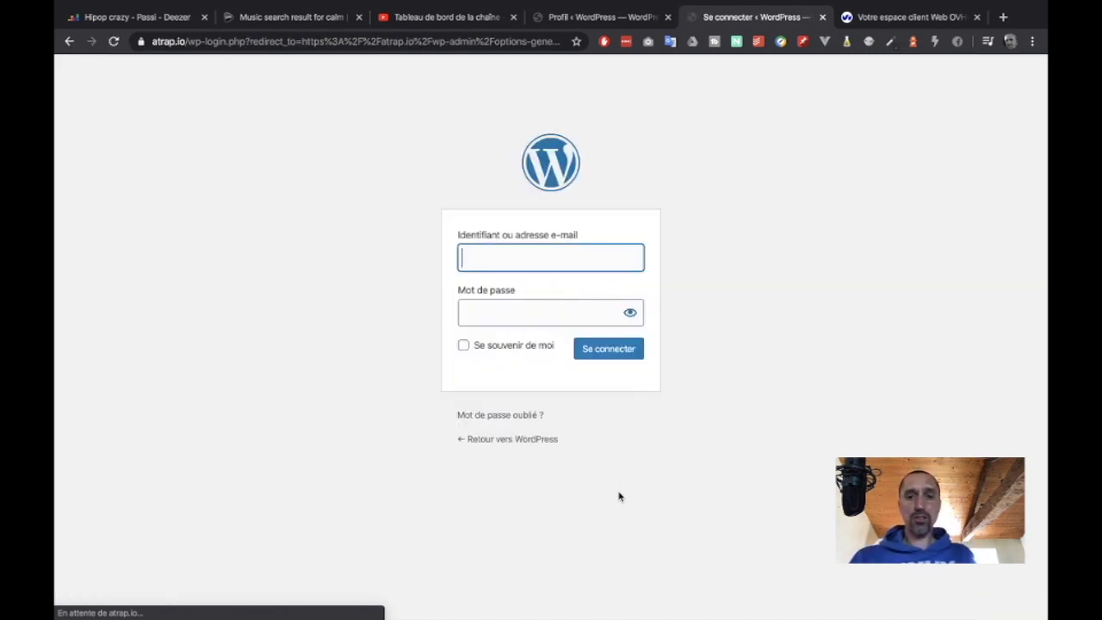
text(ad)
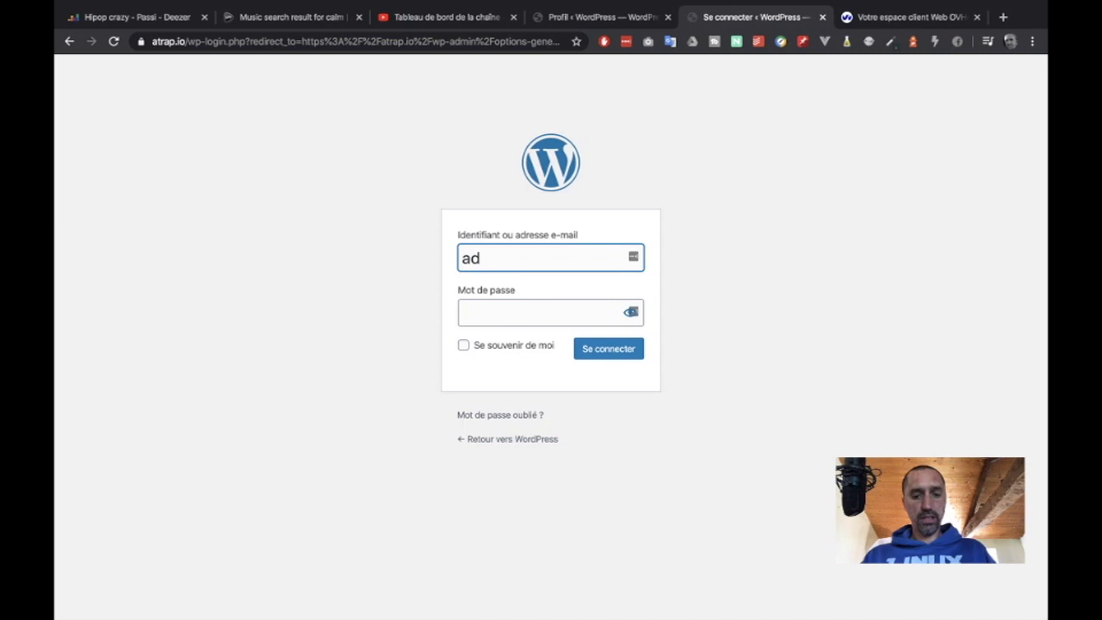
key(BackSpace)
text(trap)
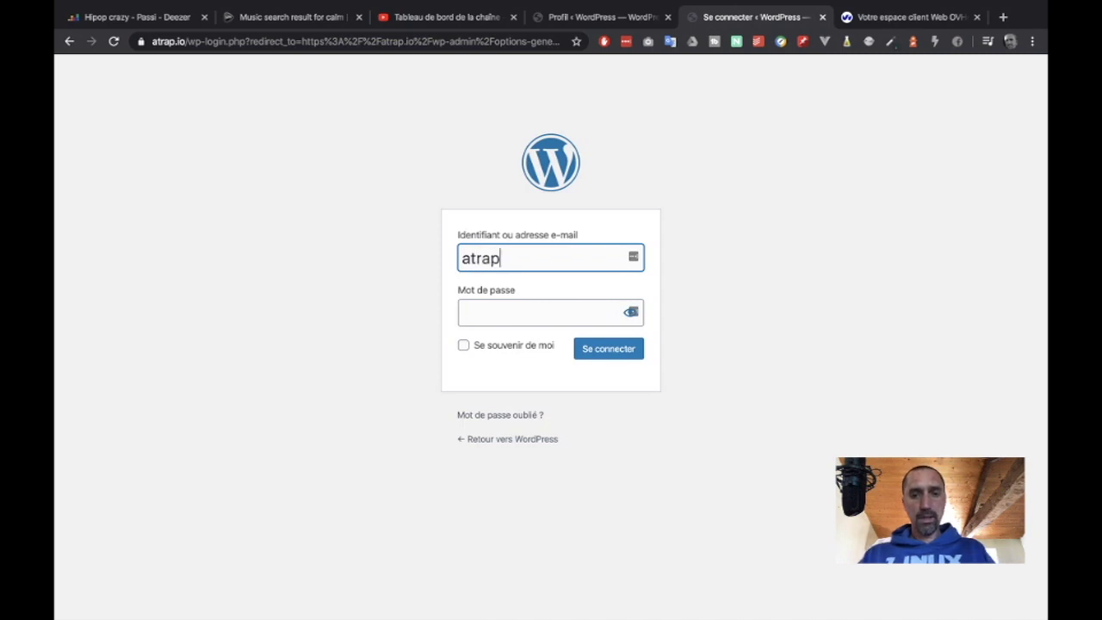
text(admin)
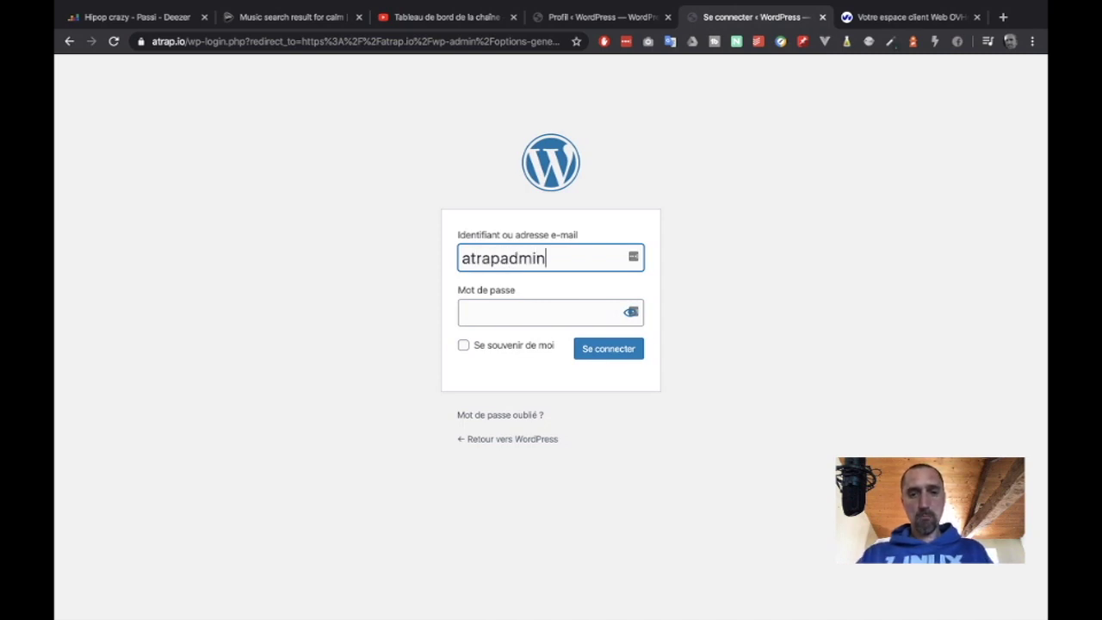
key(Tab)
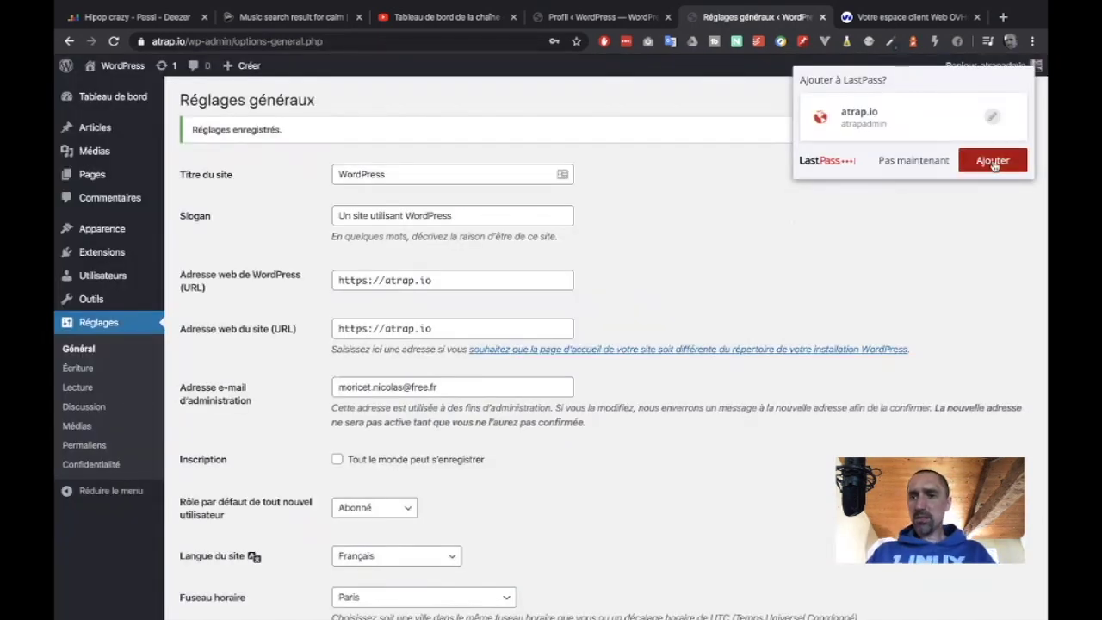
- Store the login in LastPass, verify the padlock's secure certificate, dismiss the notice, close the OVH tab
click(988, 167)
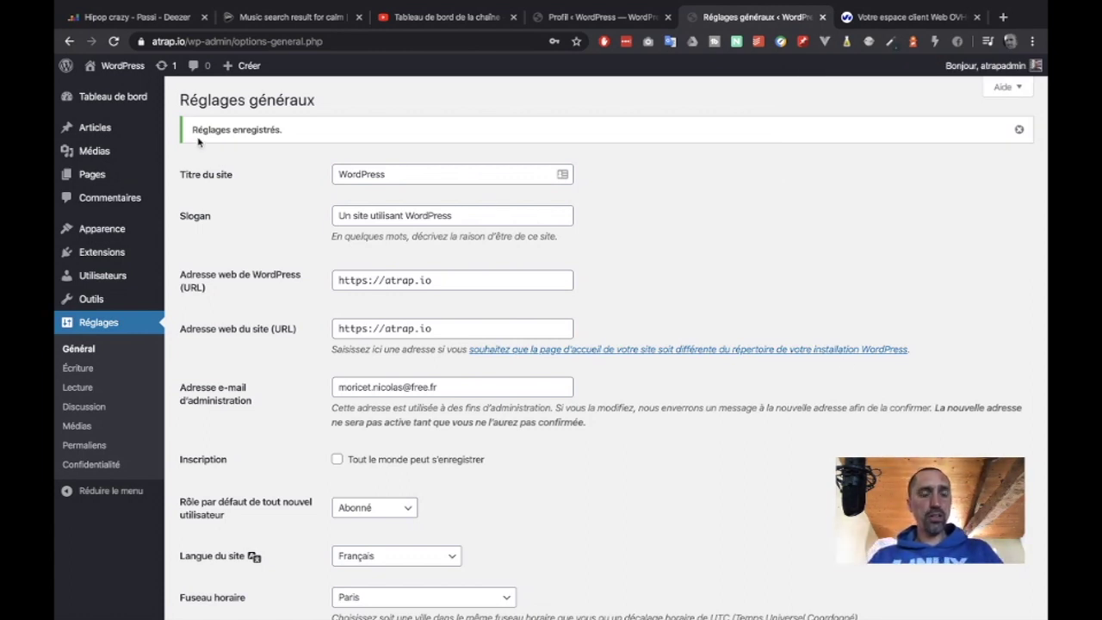
click(163, 43)
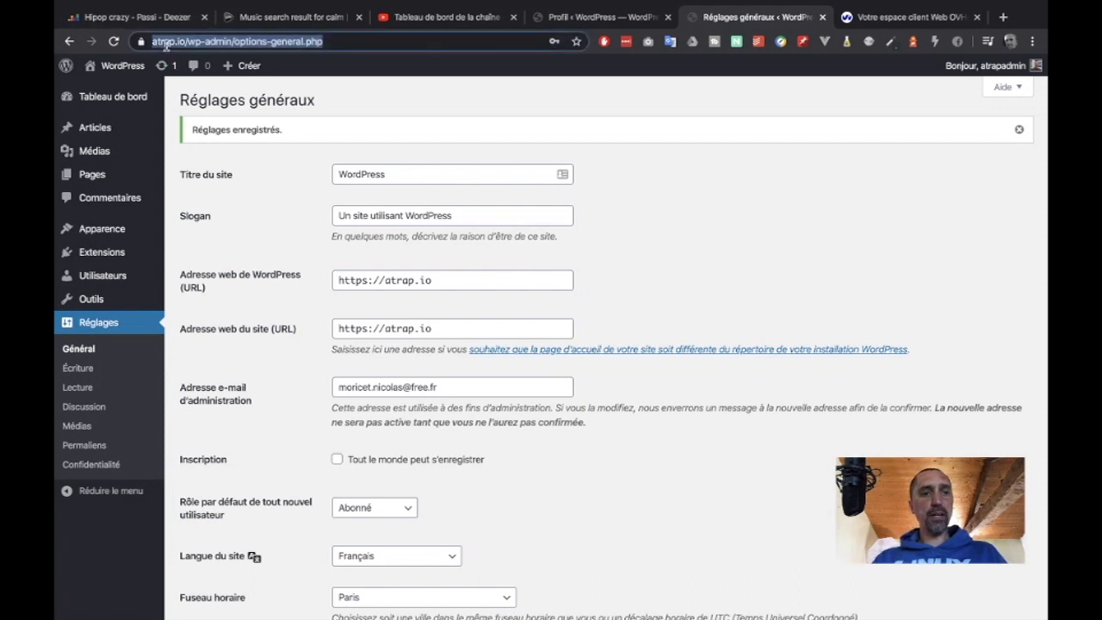
click(142, 41)
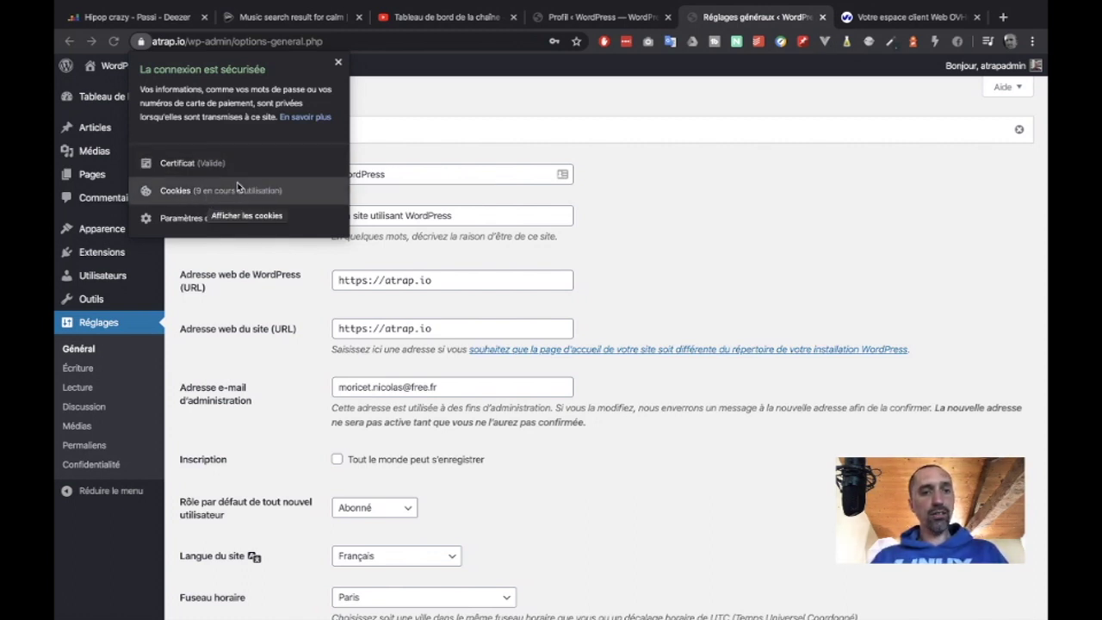
click(747, 202)
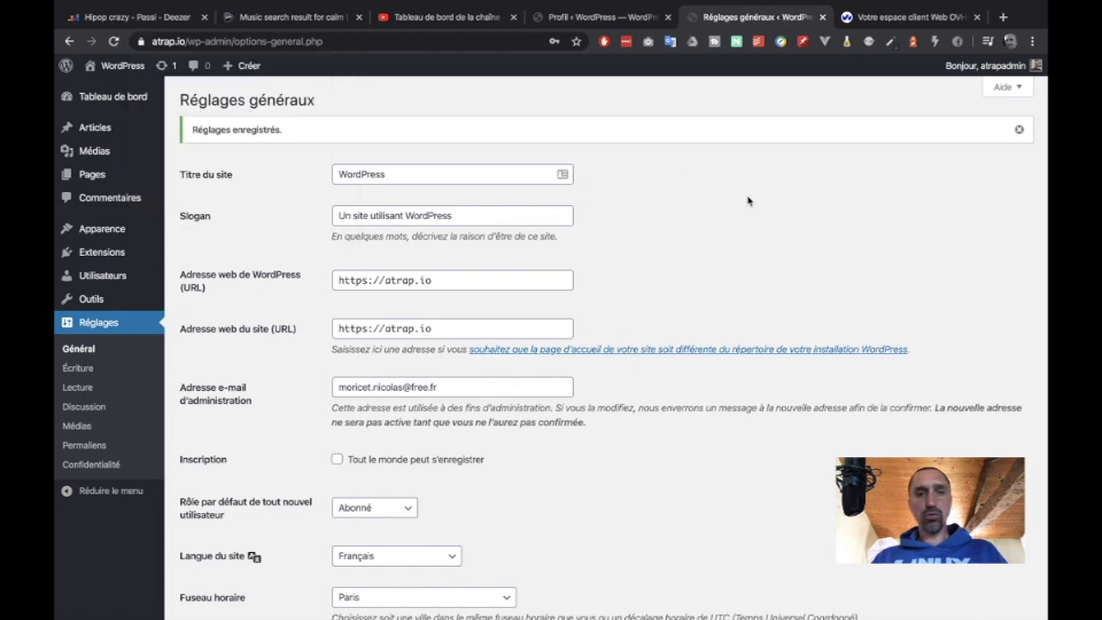
click(1019, 131)
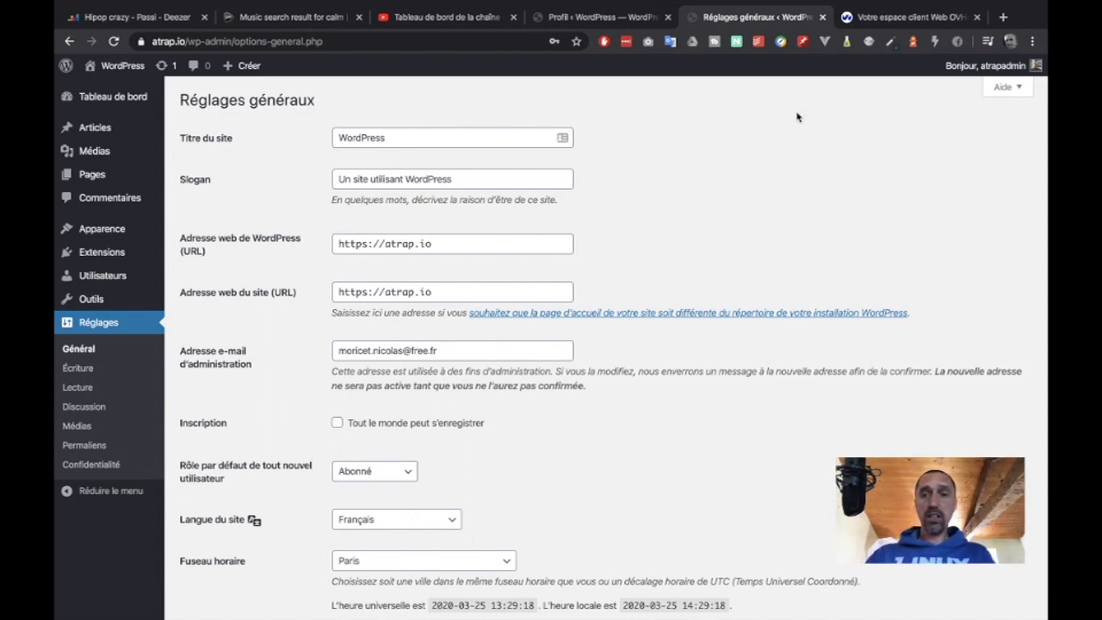
click(977, 17)
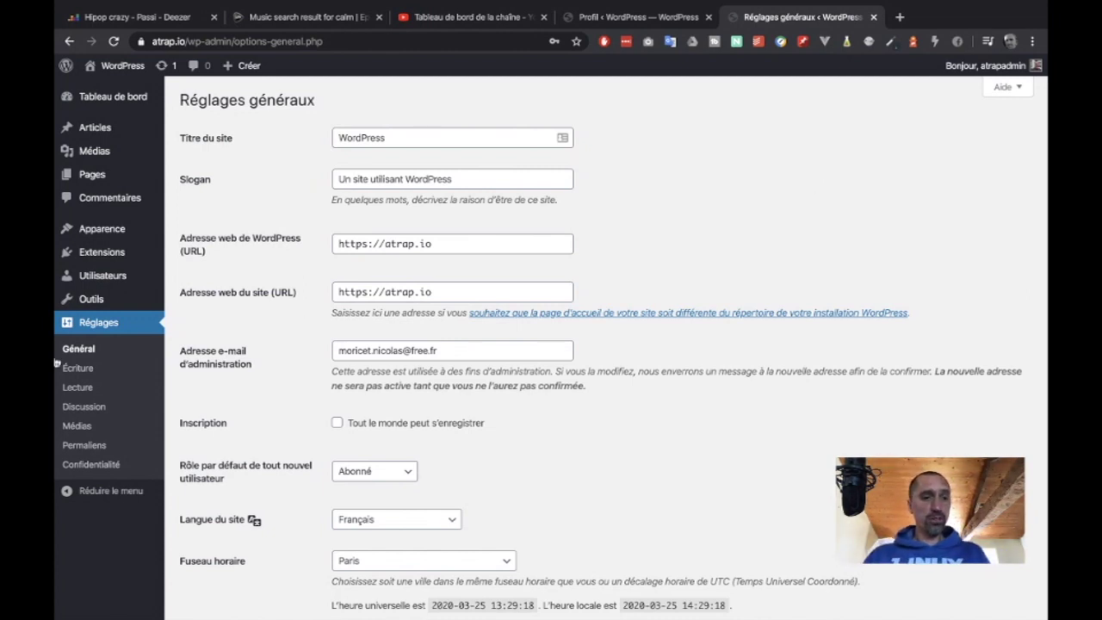
- Search the plugin directory for 'wps limit', then install and activate WPS Limit Login
mouse_move(105, 252)
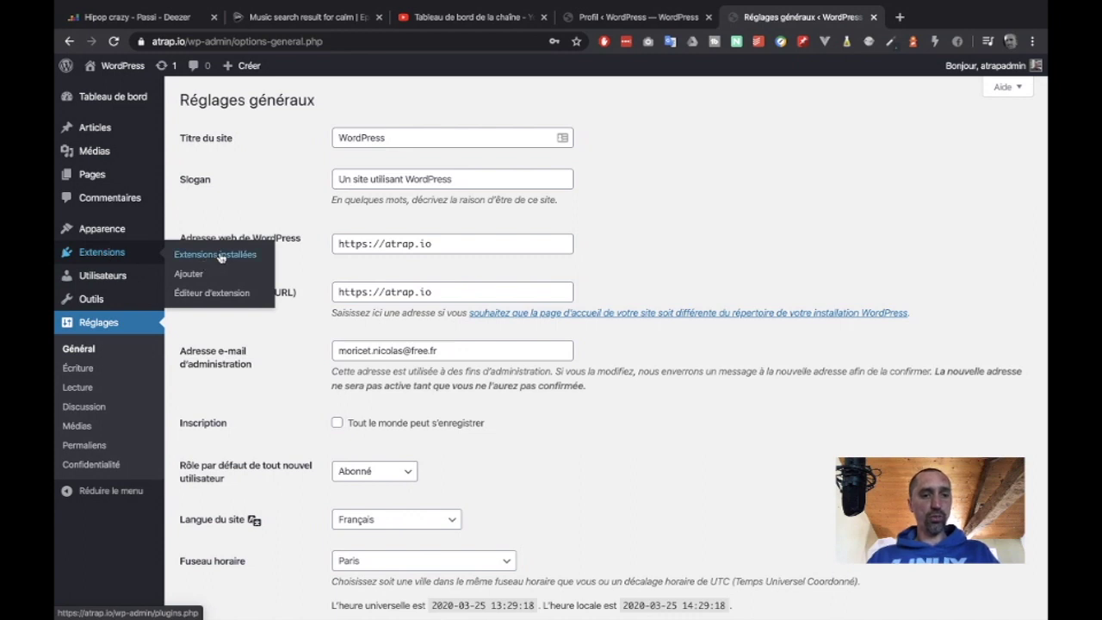
click(193, 273)
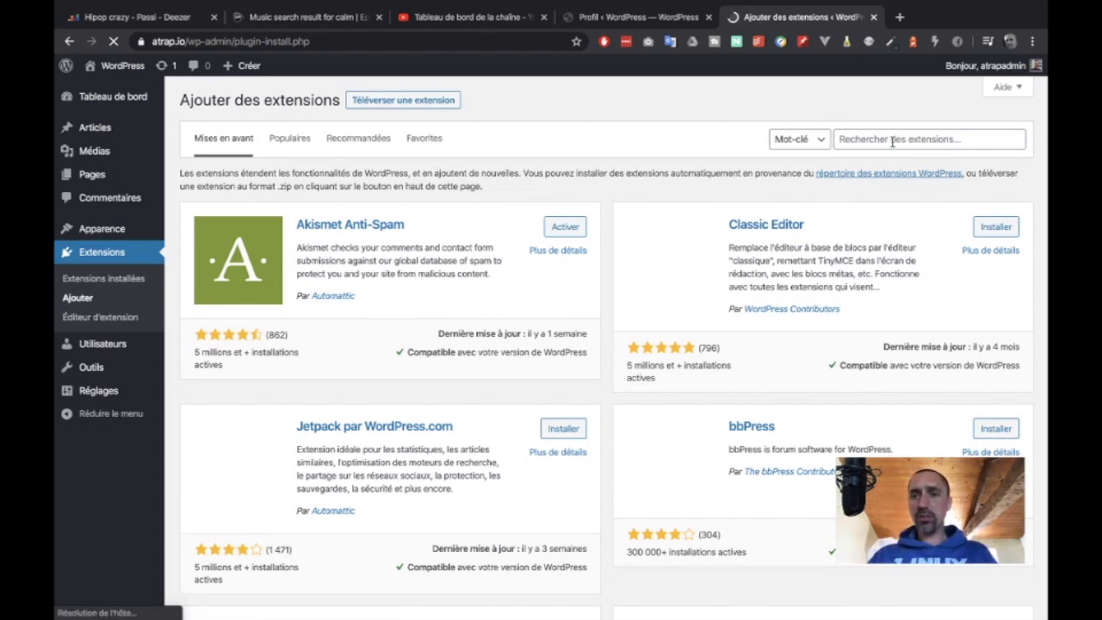
click(892, 141)
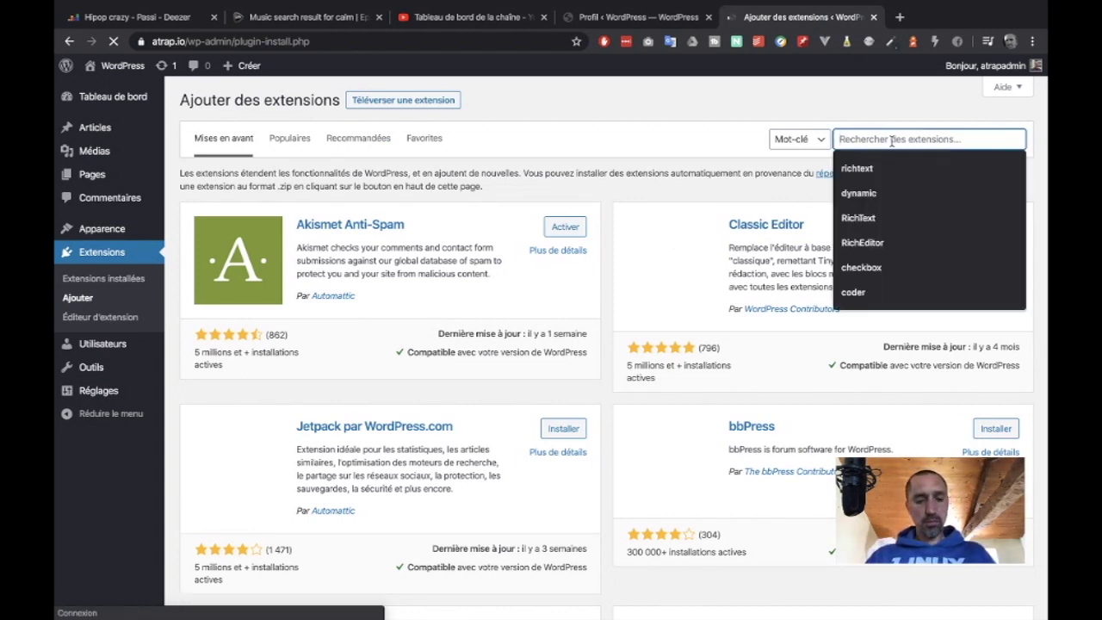
text(wp)
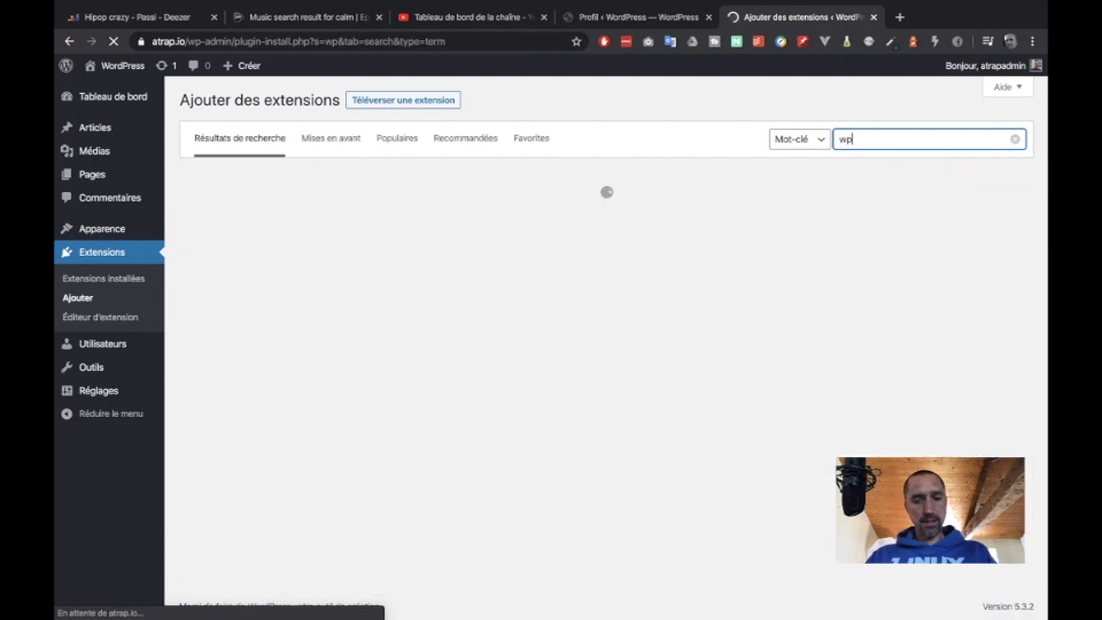
text(s limit)
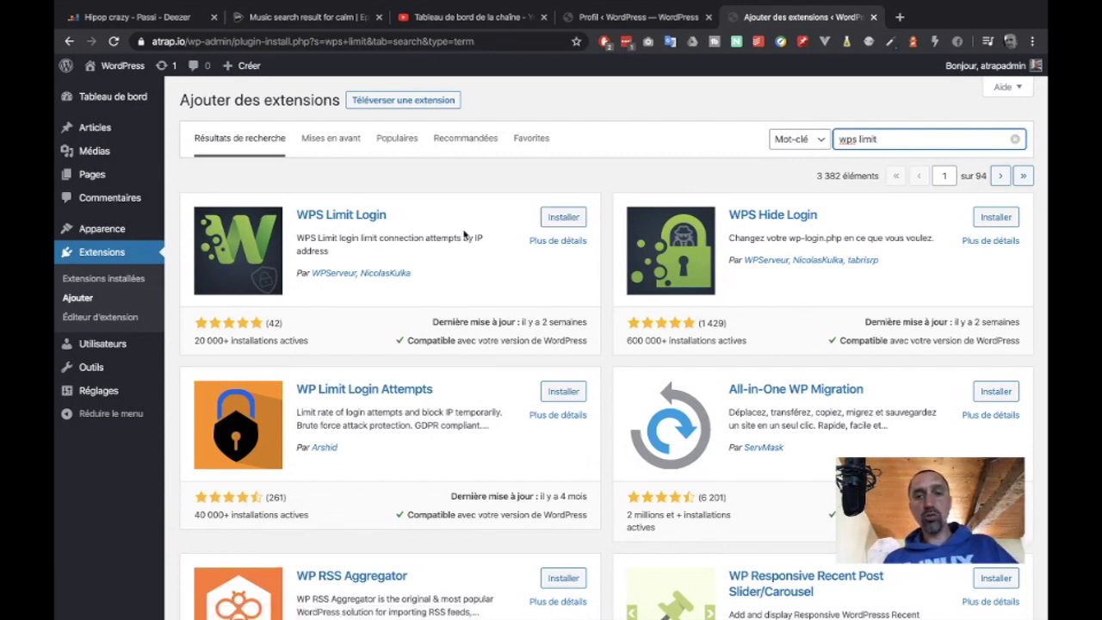
click(564, 217)
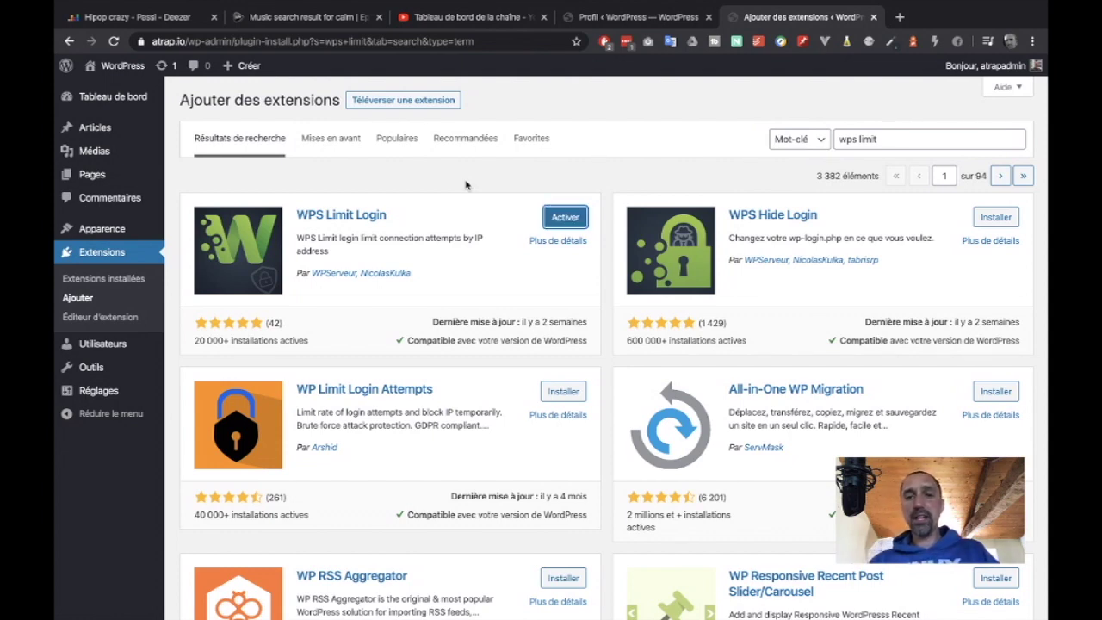
click(570, 221)
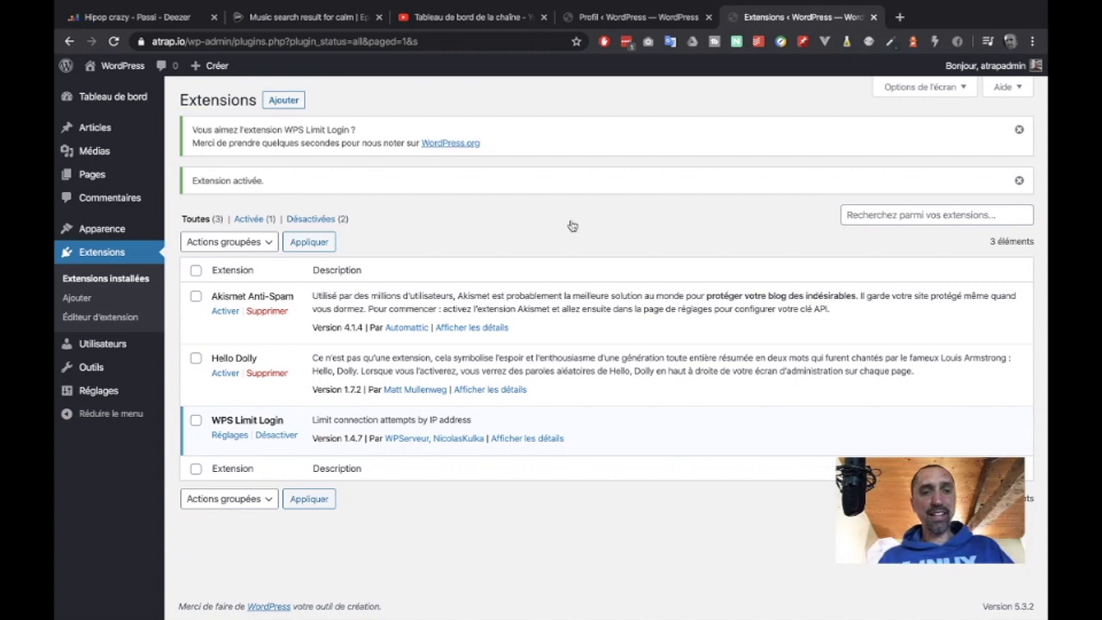
- Open the WPS Limit Login settings from its Réglages link in the plugins list
click(229, 436)
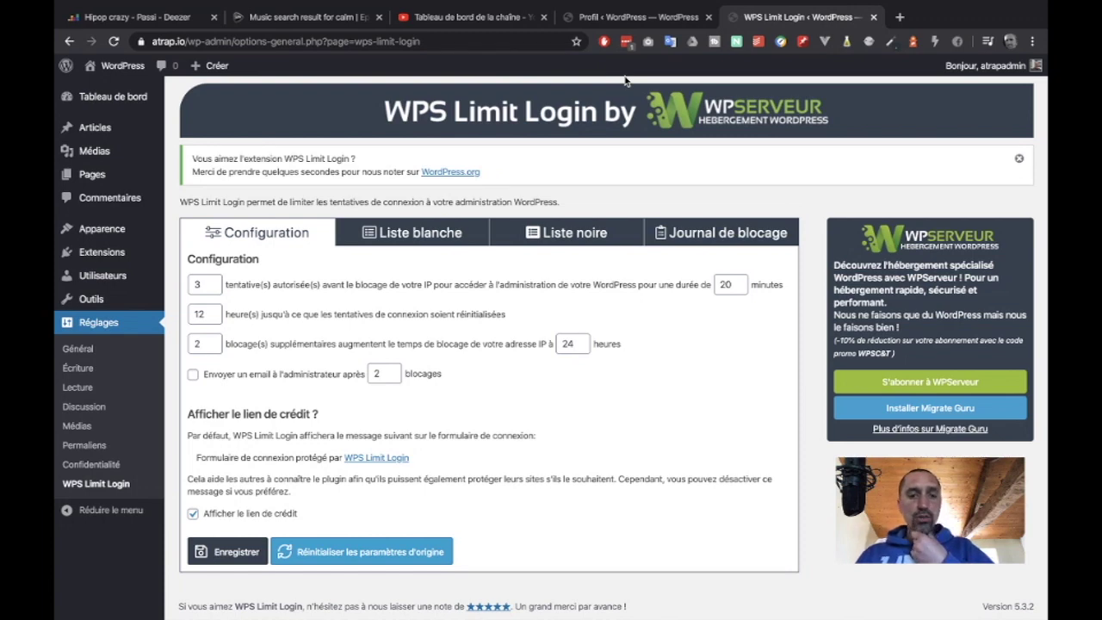
- Review WPS Limit Login's whitelist, blacklist and empty blocking log, then return to the dashboard
click(413, 235)
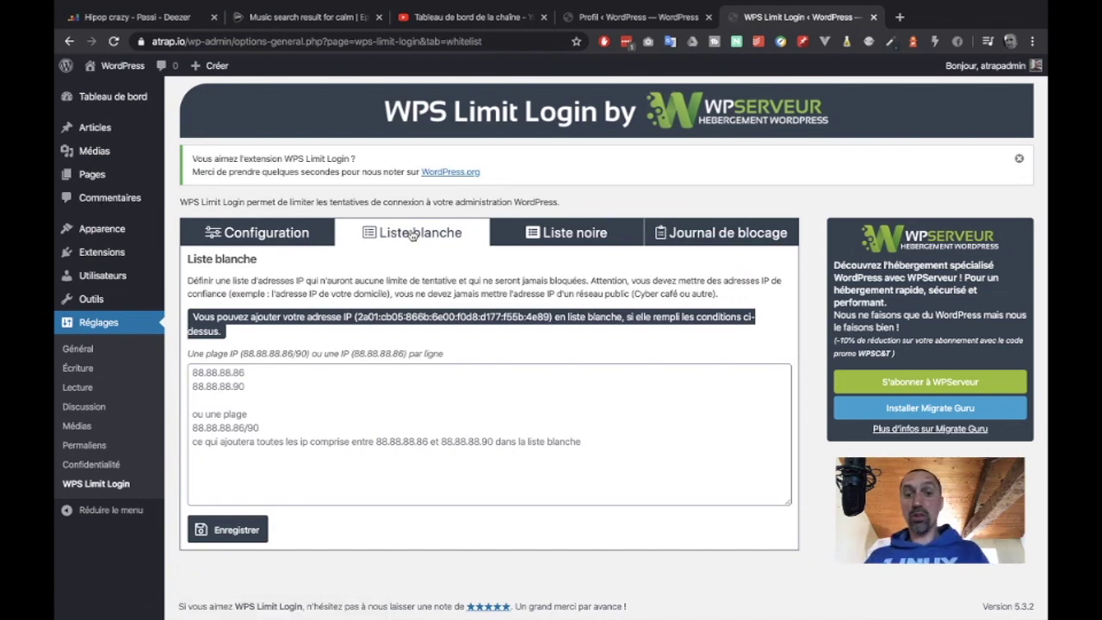
click(565, 231)
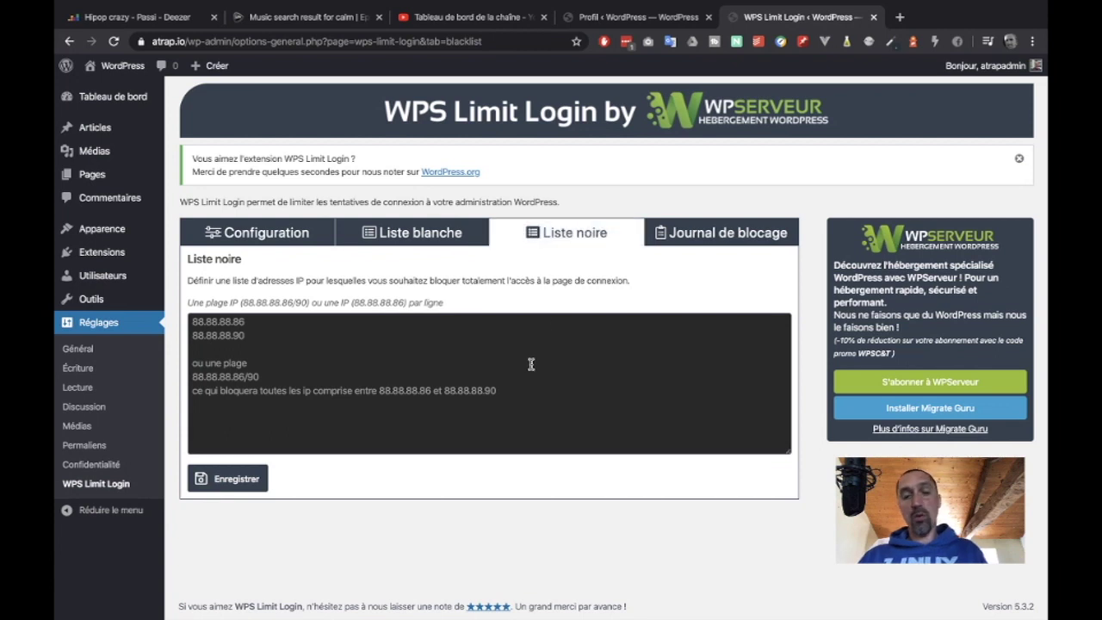
click(681, 250)
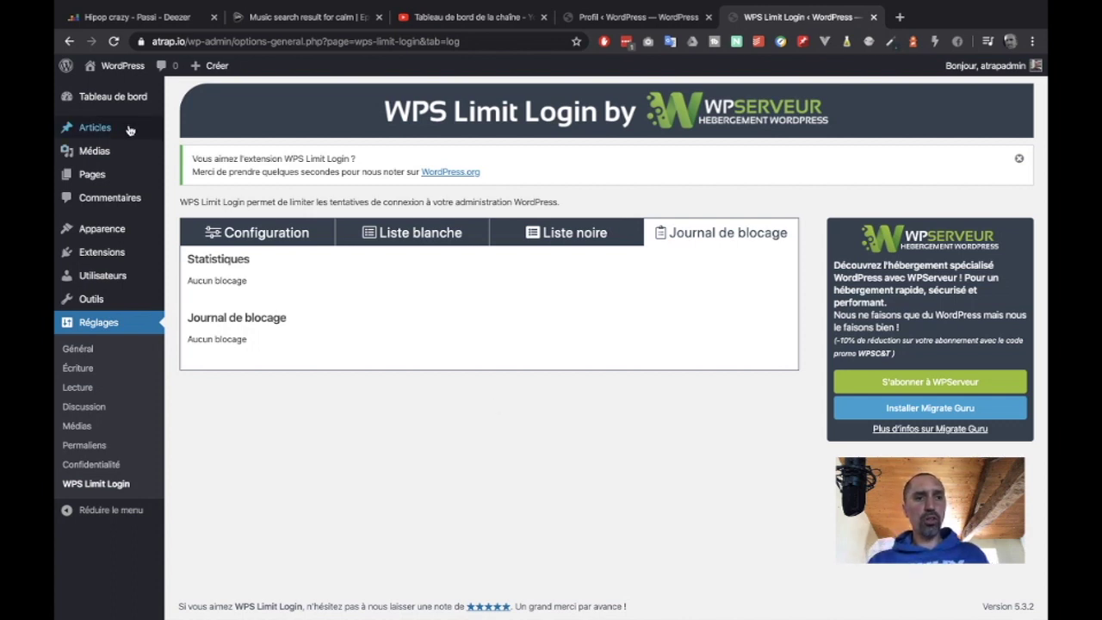
click(120, 99)
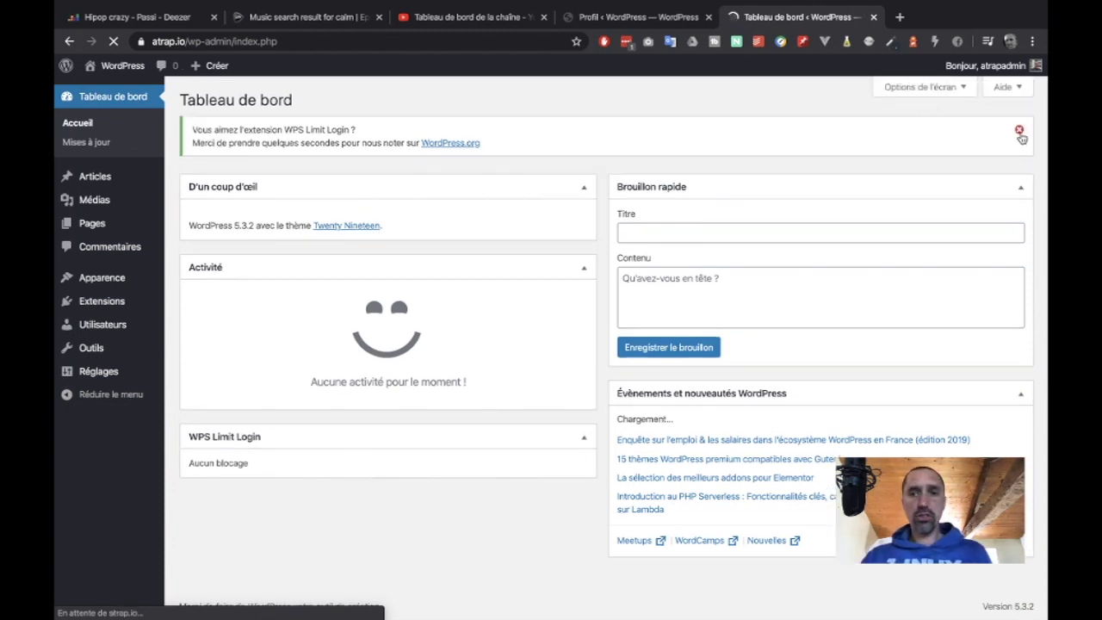
- Dismiss the rating notice and hide the Évènements, Brouillon rapide, Activité and D'un coup d'œil widgets
click(1016, 130)
click(923, 87)
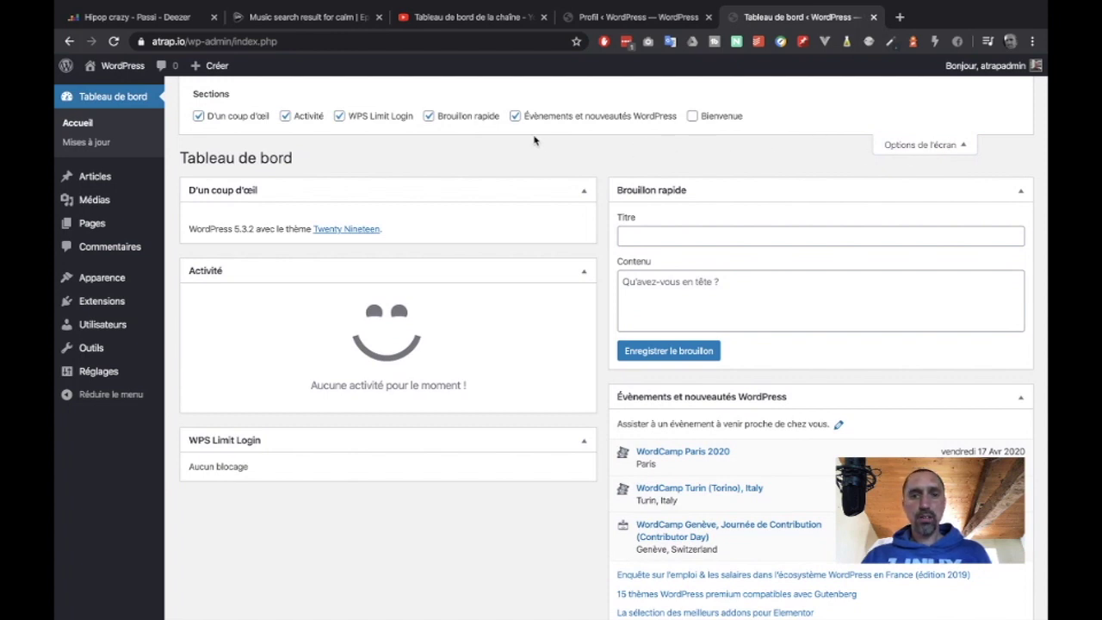
click(513, 116)
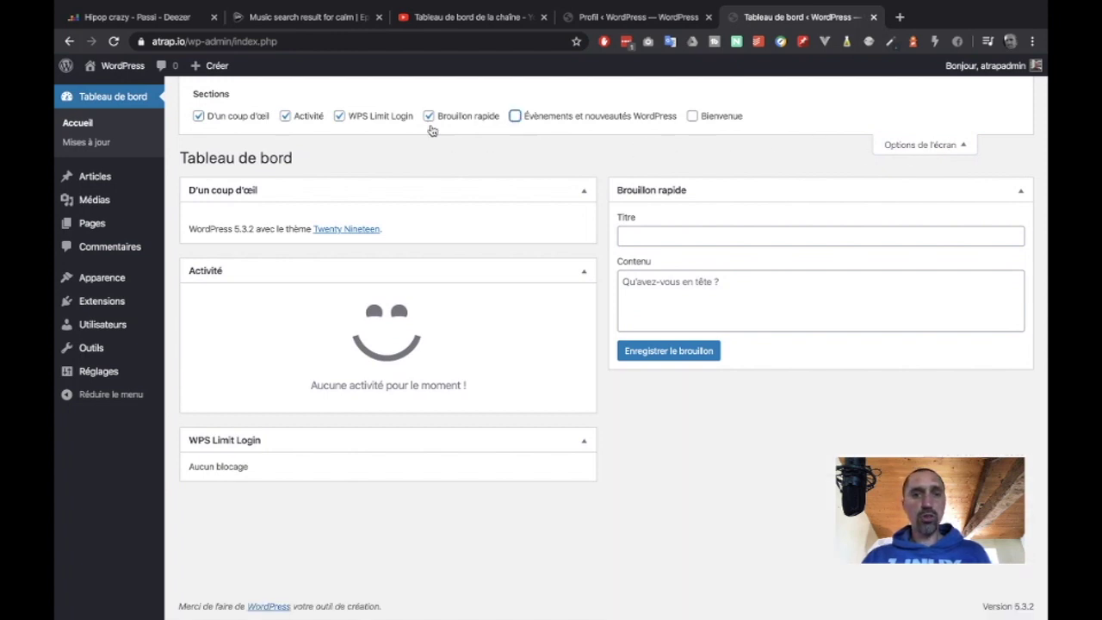
click(428, 118)
click(285, 115)
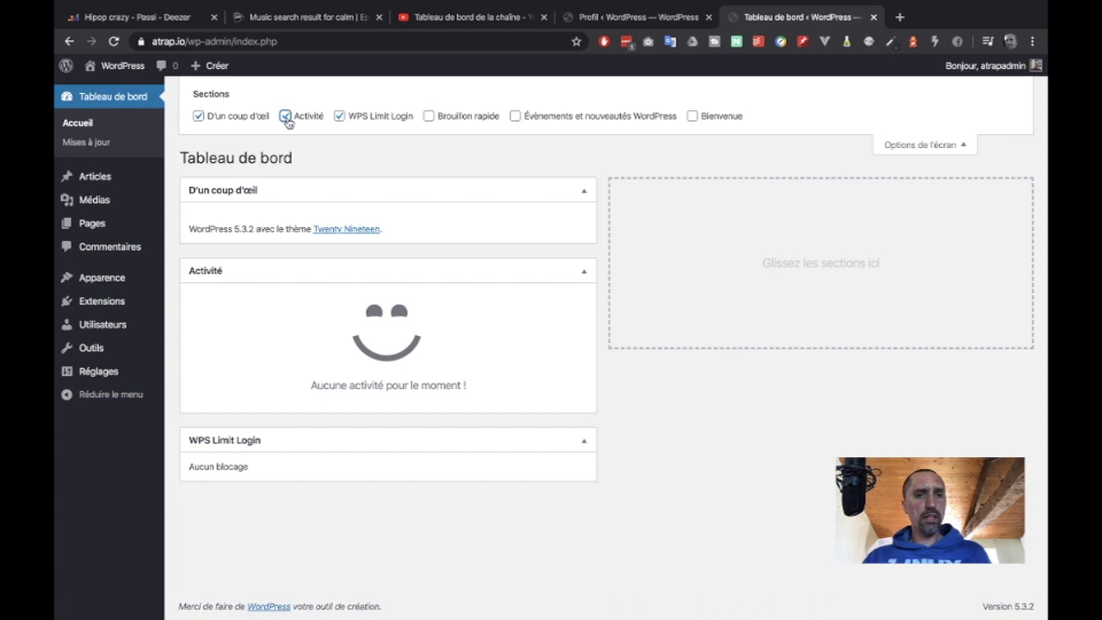
click(198, 117)
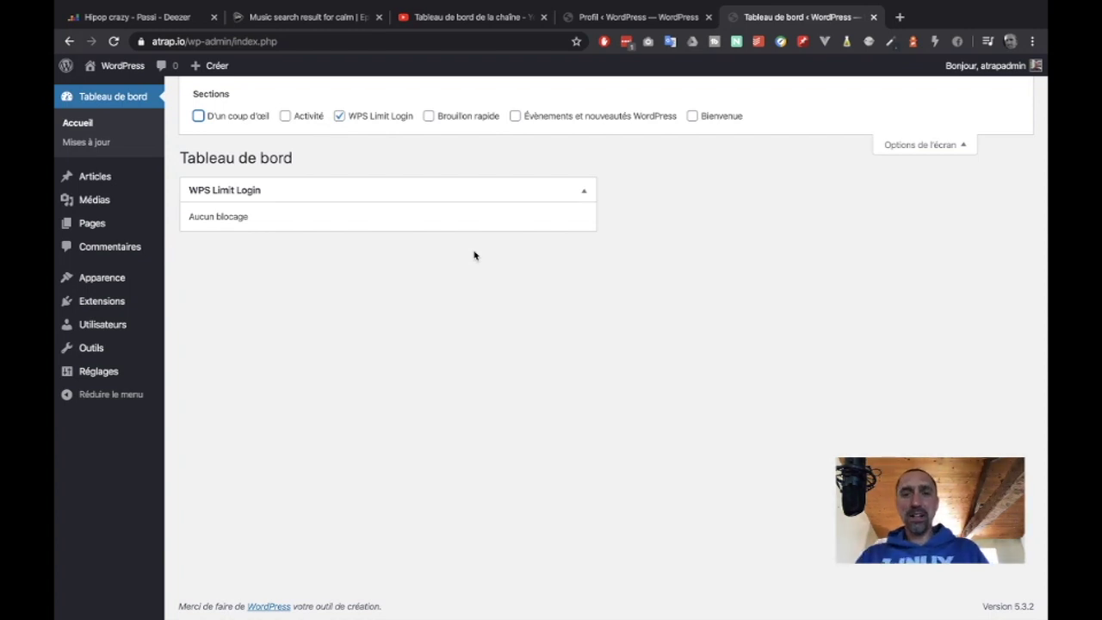
click(914, 146)
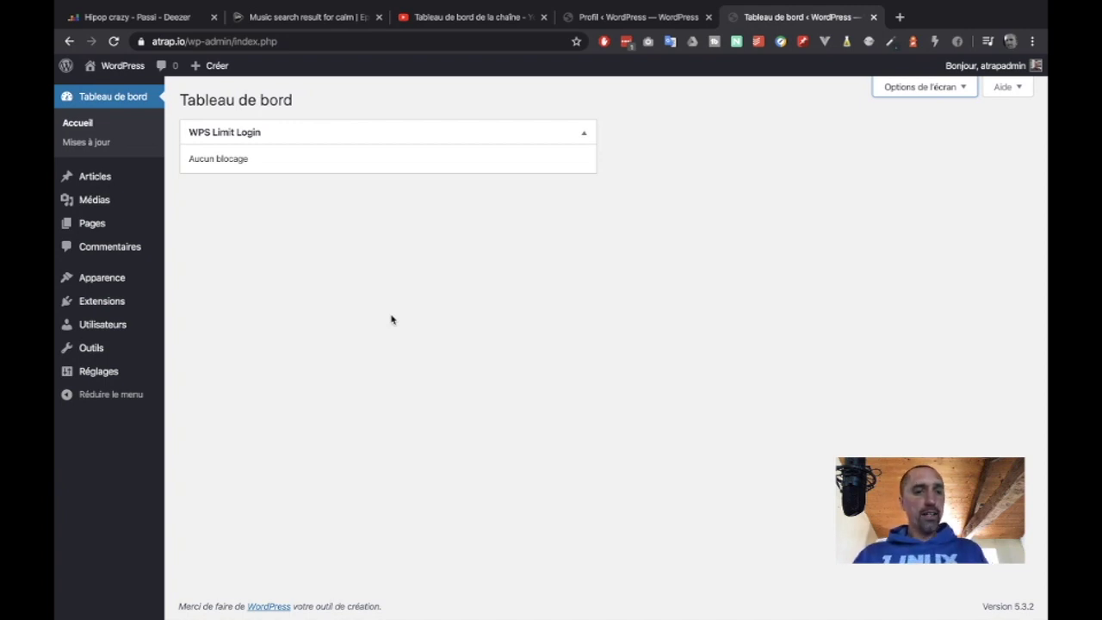
- Install WPS Bidouille found by searching 'wps hide l', then enter the site address in a new tab
mouse_move(108, 280)
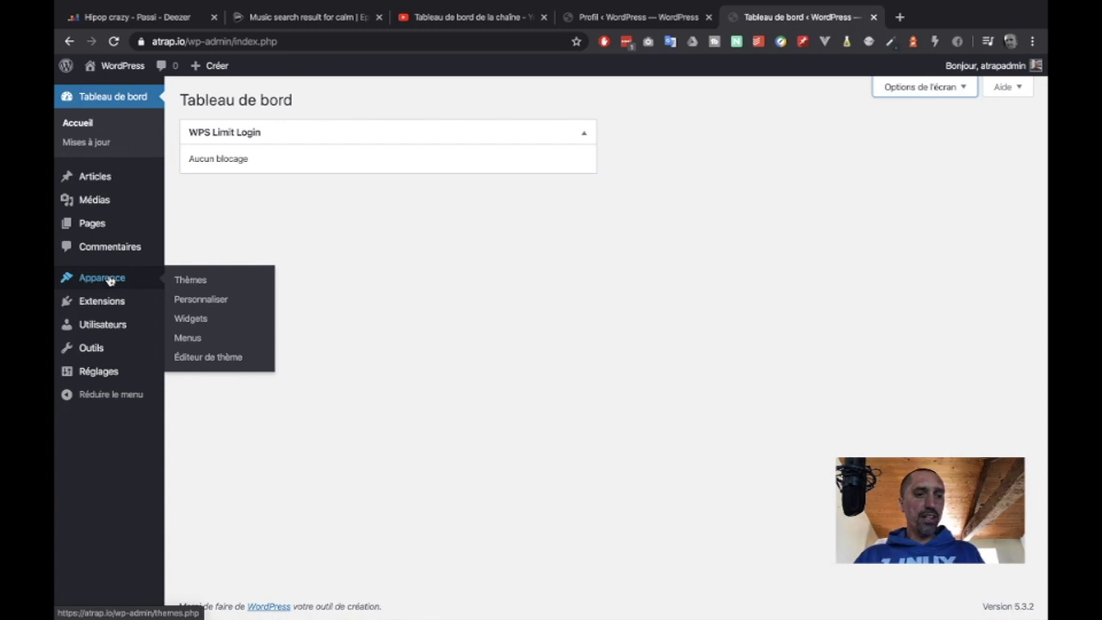
mouse_move(101, 301)
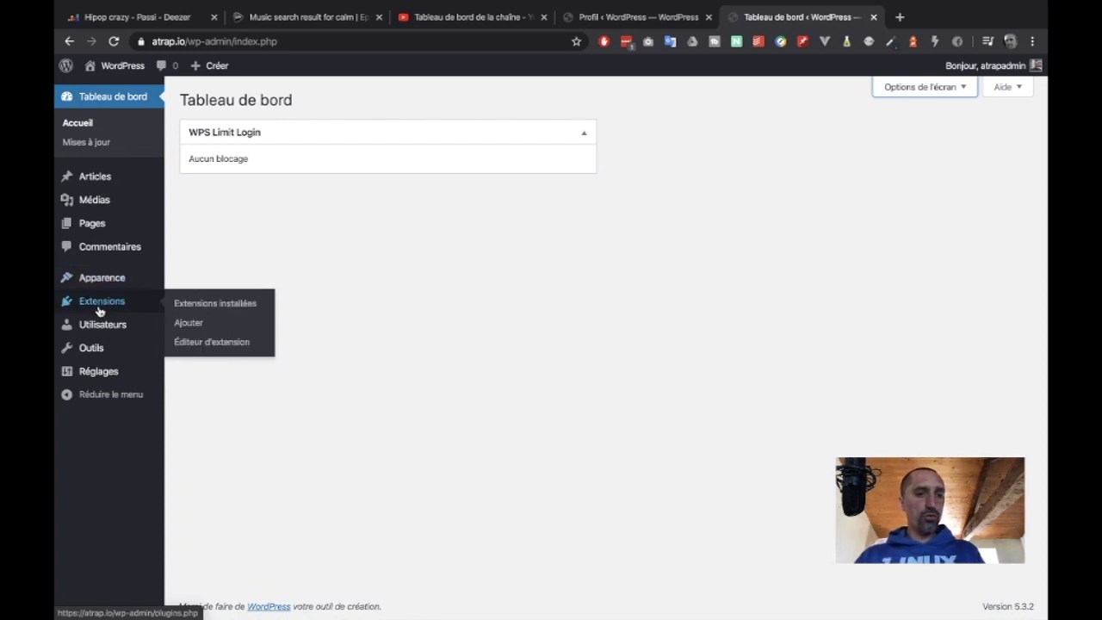
click(215, 322)
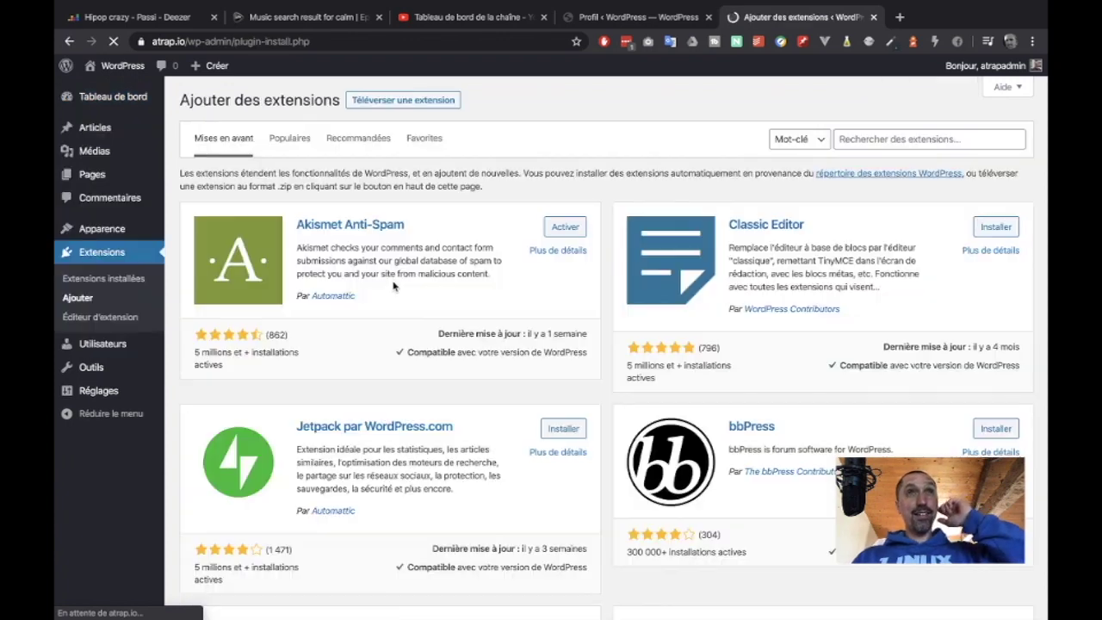
click(845, 138)
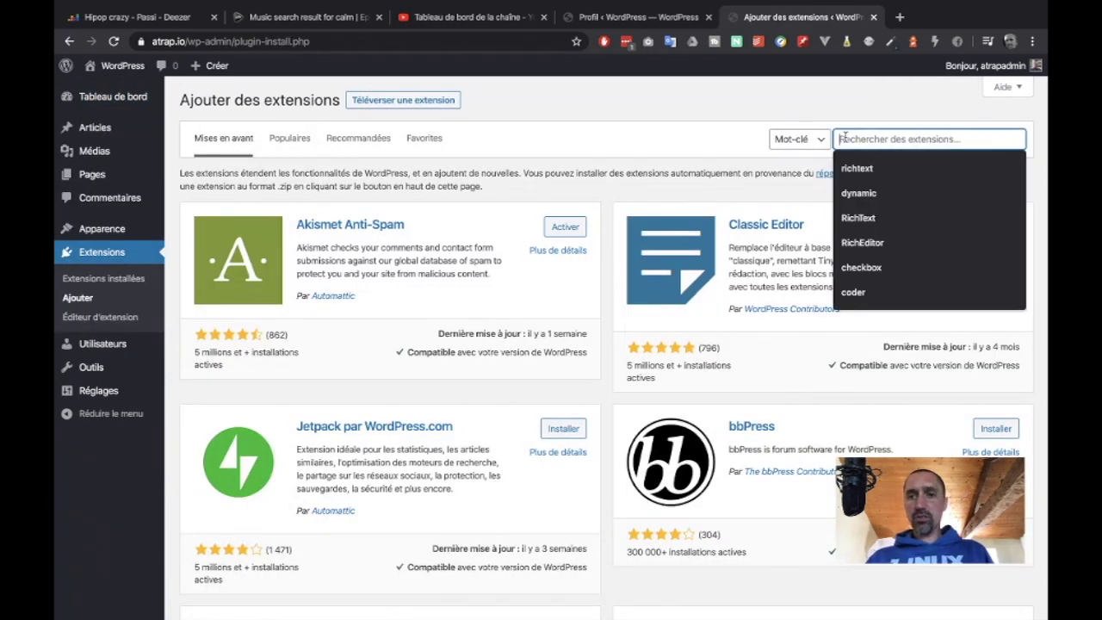
text(wps hide )
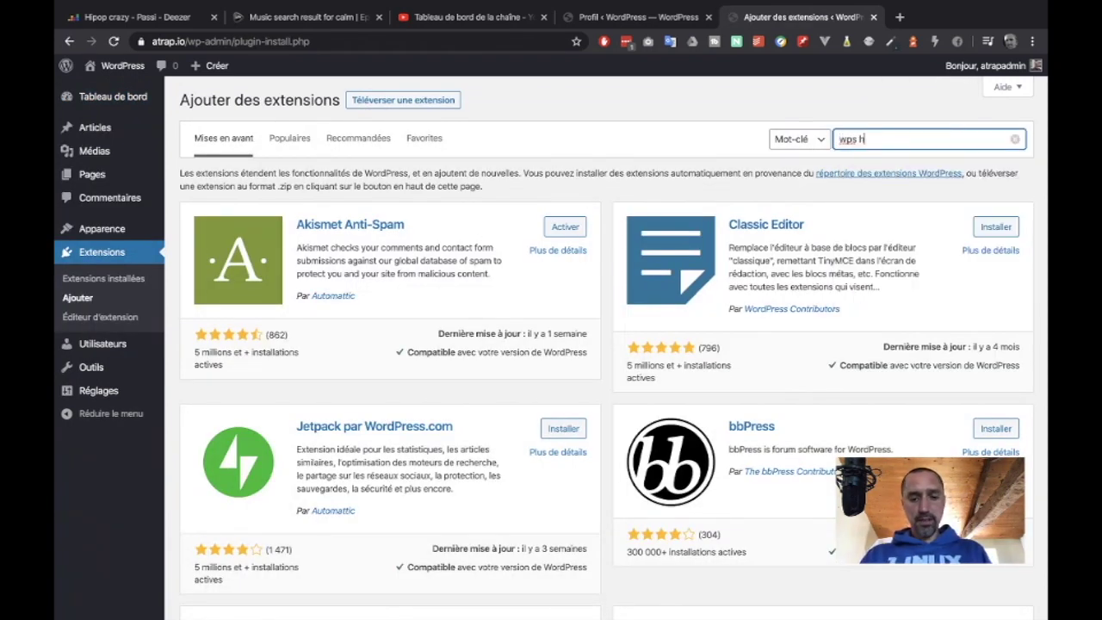
text(l)
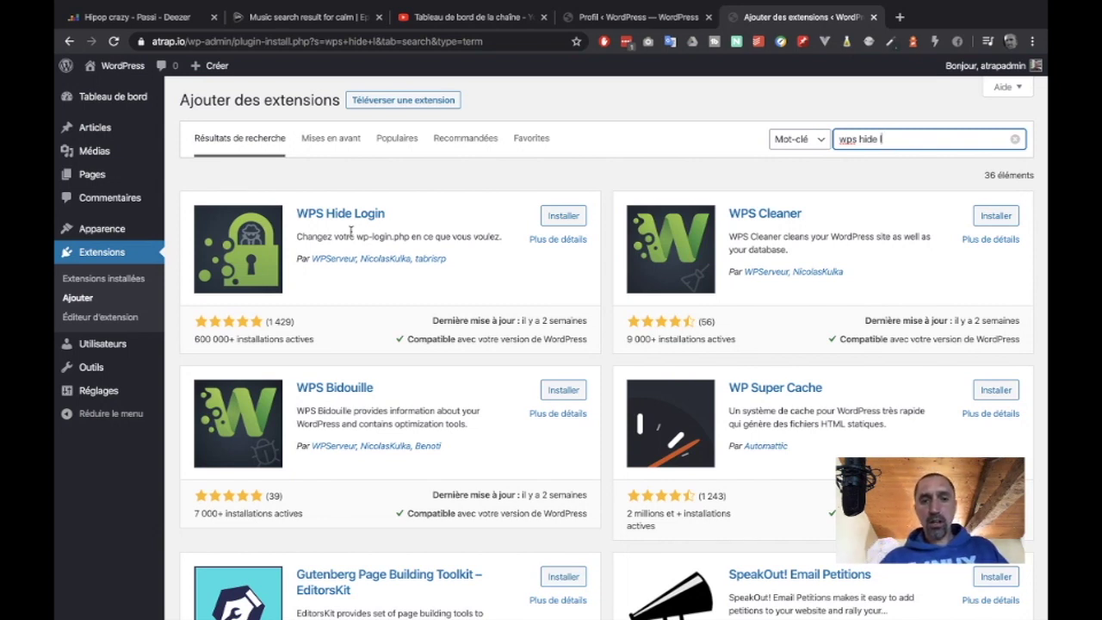
click(564, 390)
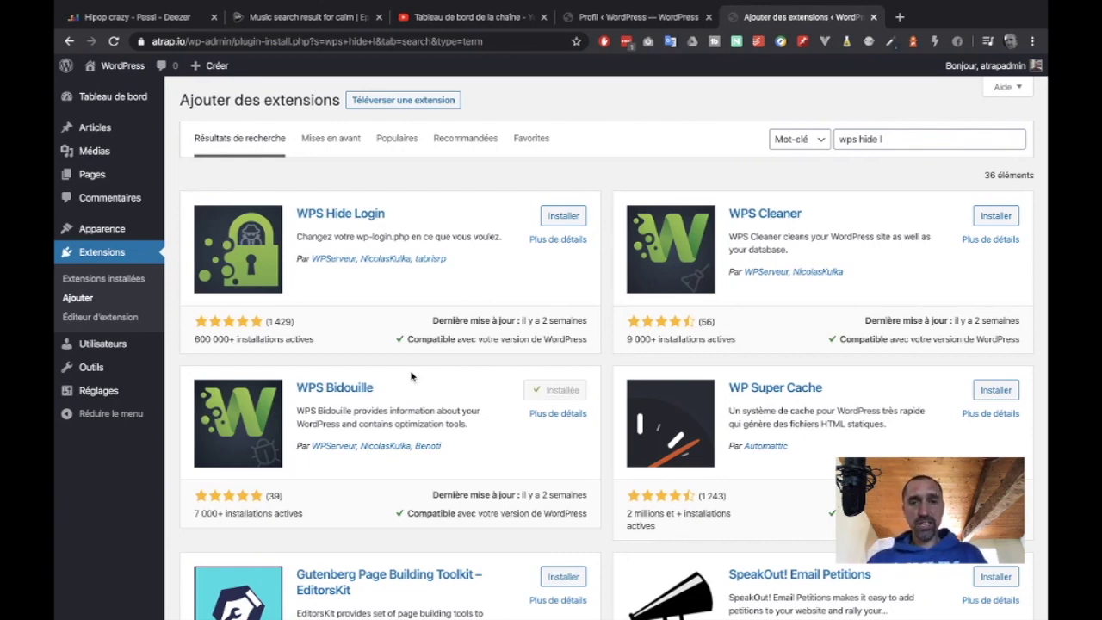
click(900, 17)
text(aptra)
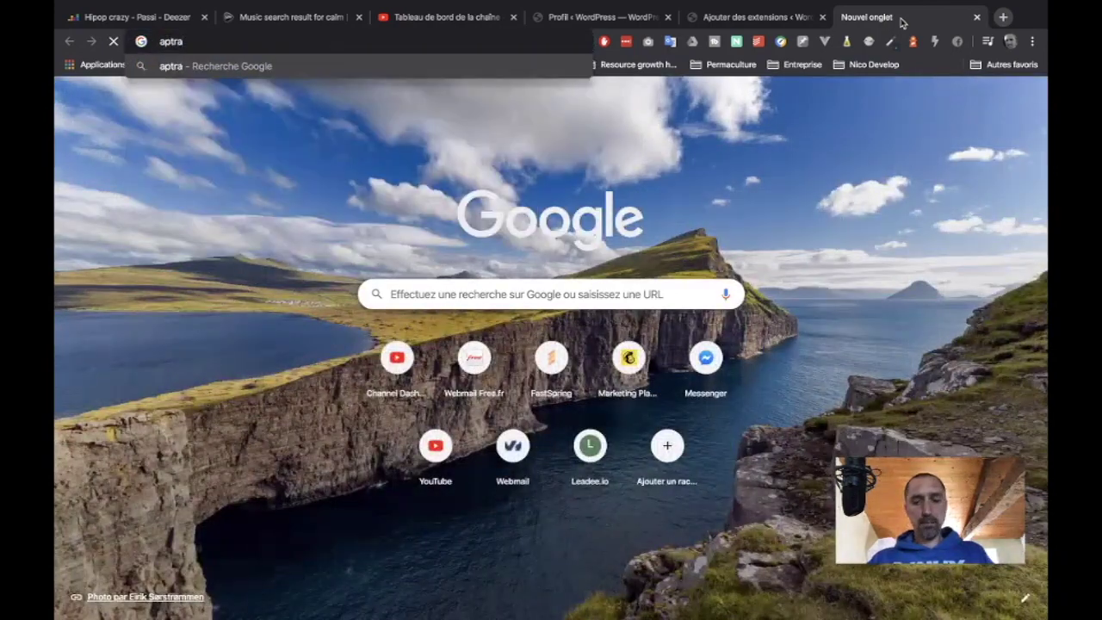
text(o.io)
- Correct the mistyped address to atrap.io, load the public site, and return to the plugins tab
key(Return)
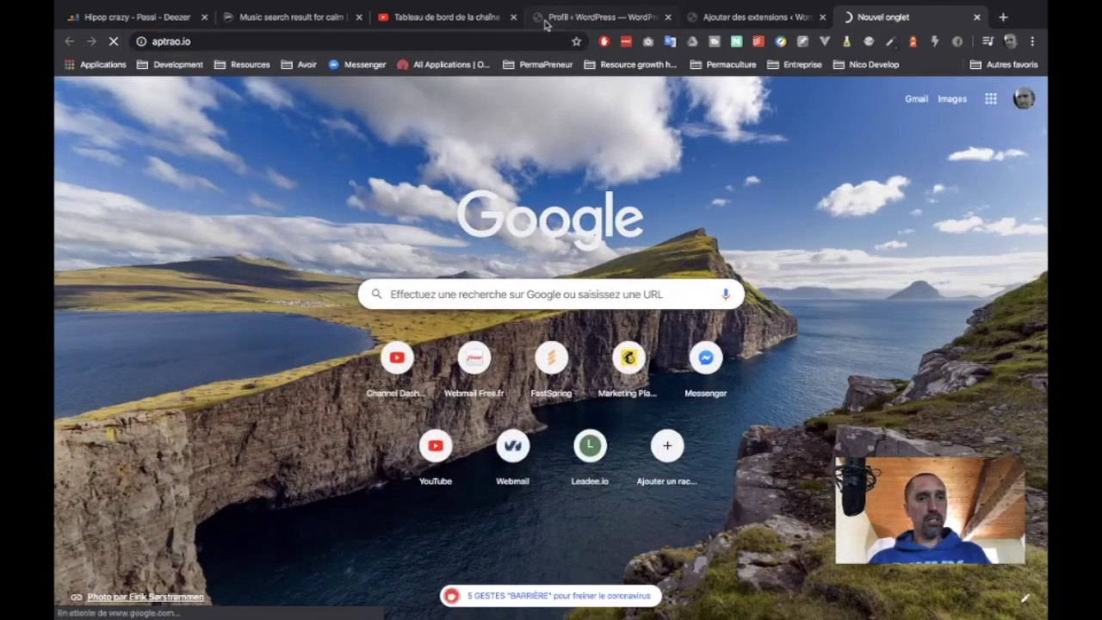
click(168, 42)
click(182, 43)
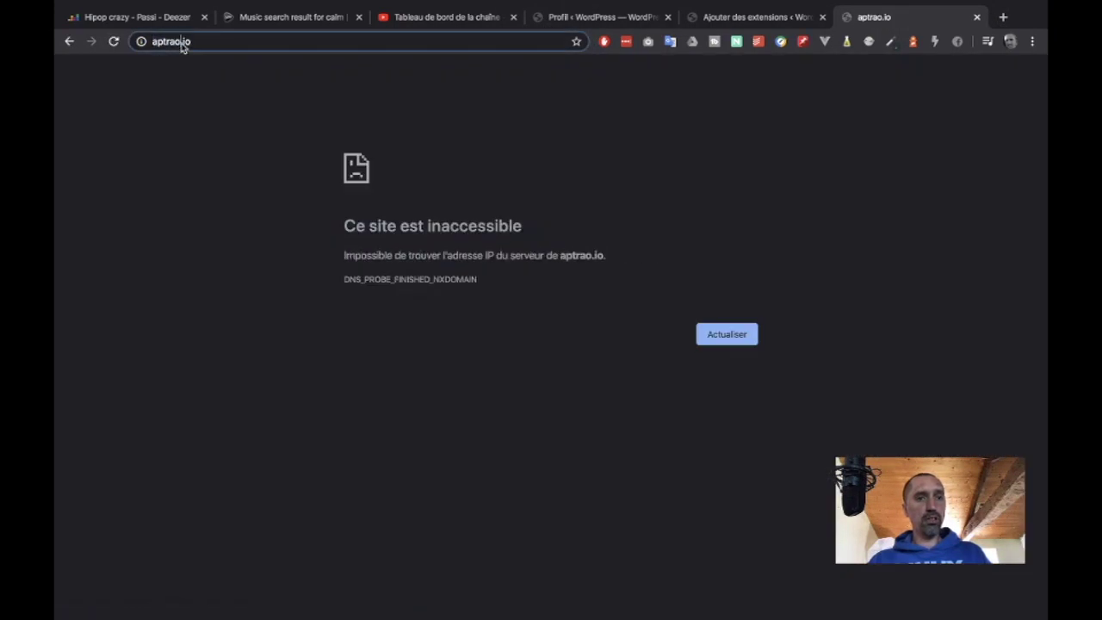
key(BackSpace)
key(Return)
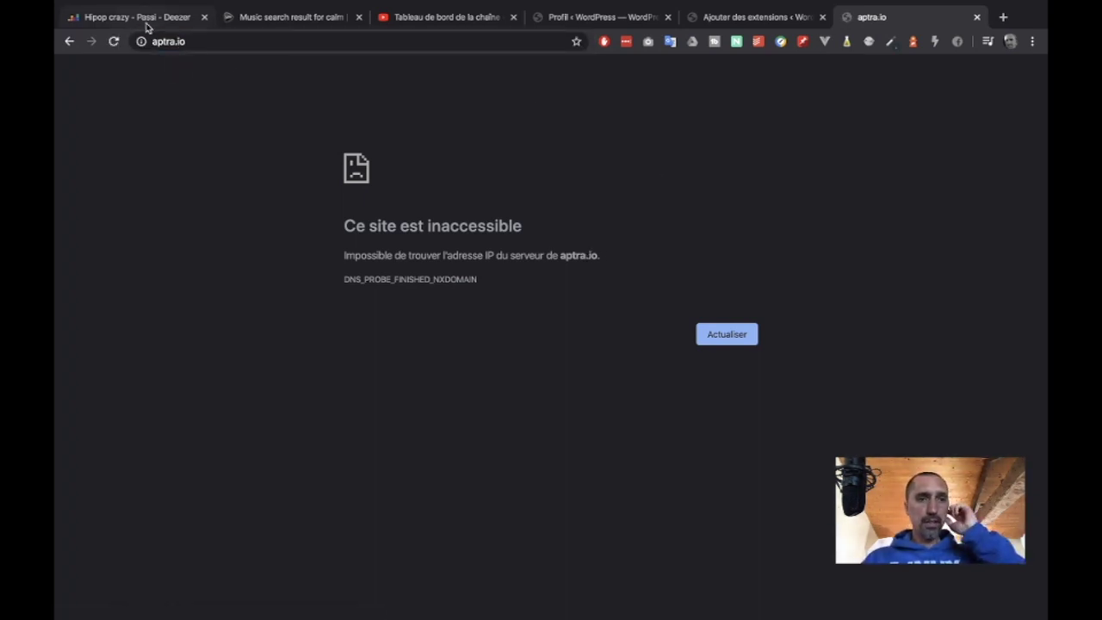
click(164, 42)
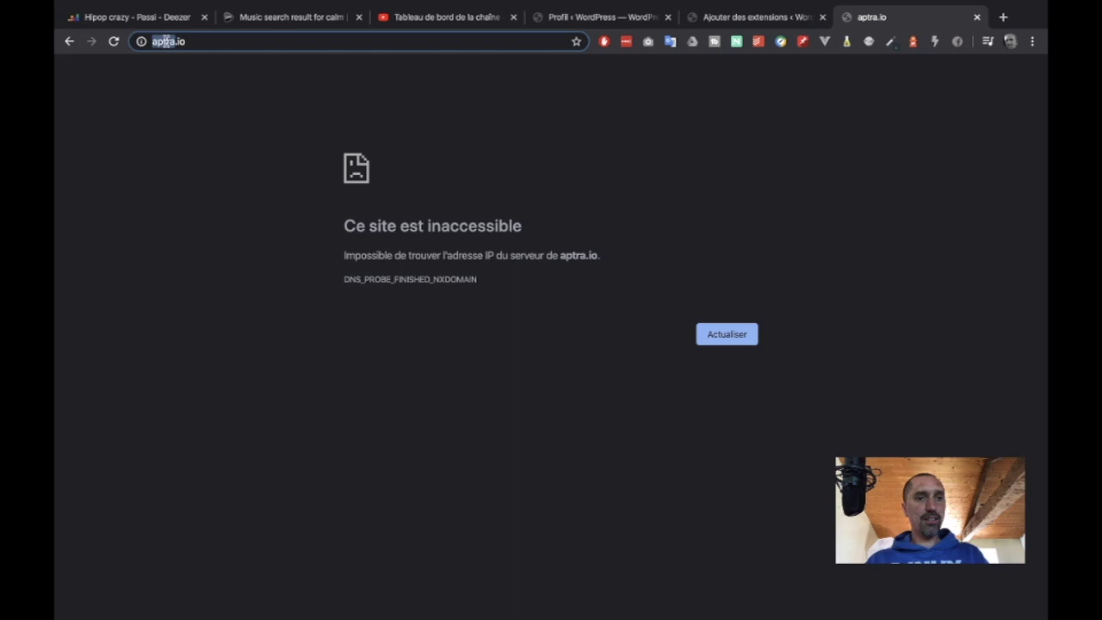
text(a.io)
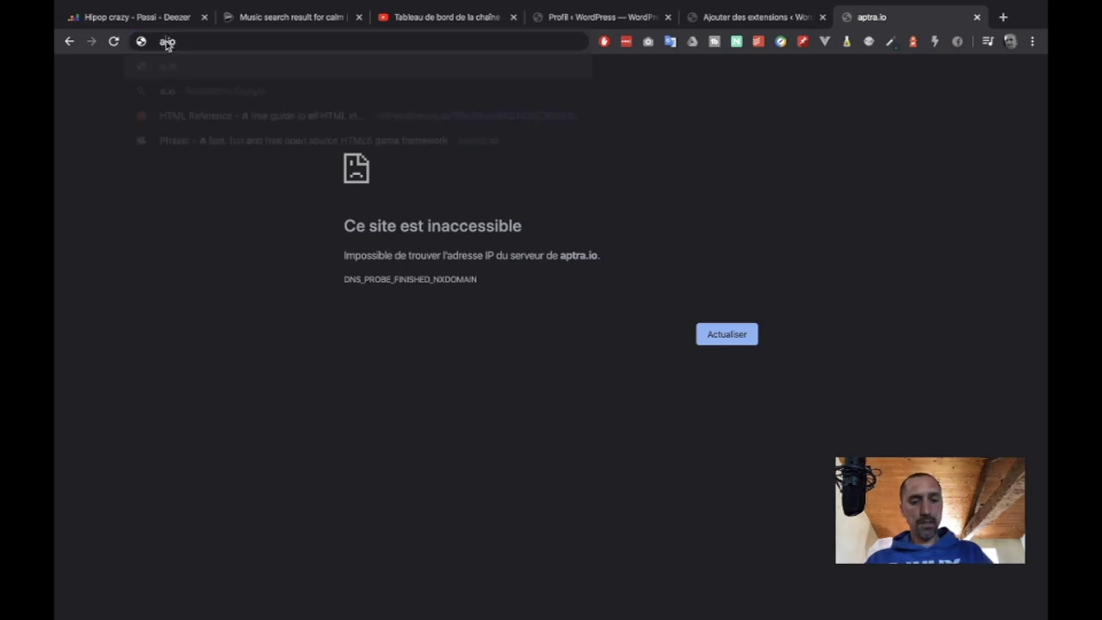
text(trap)
key(Return)
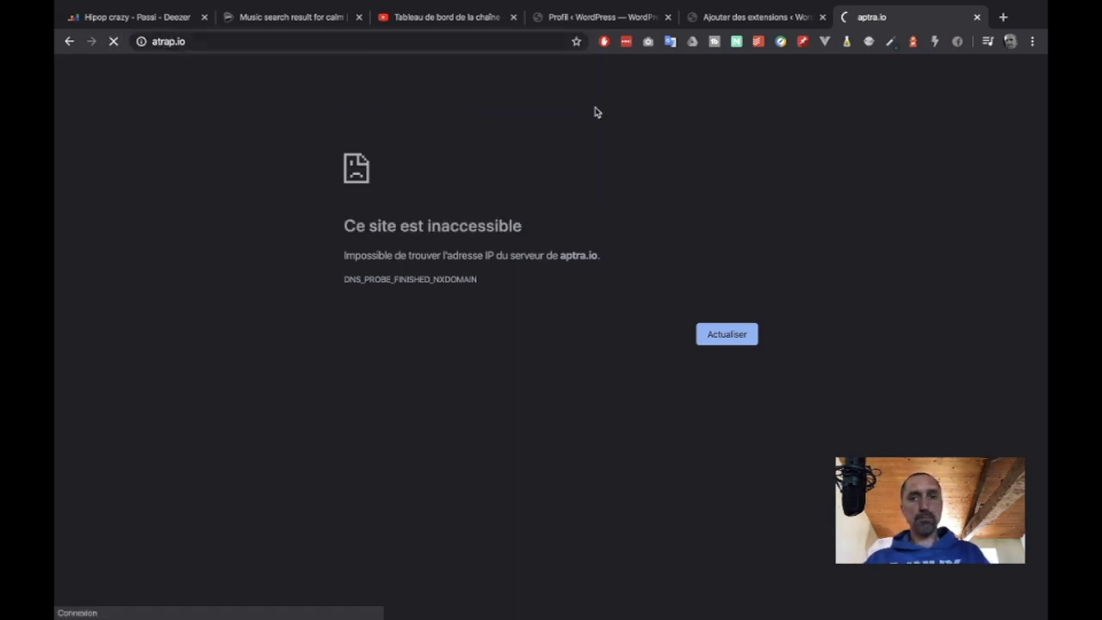
click(733, 18)
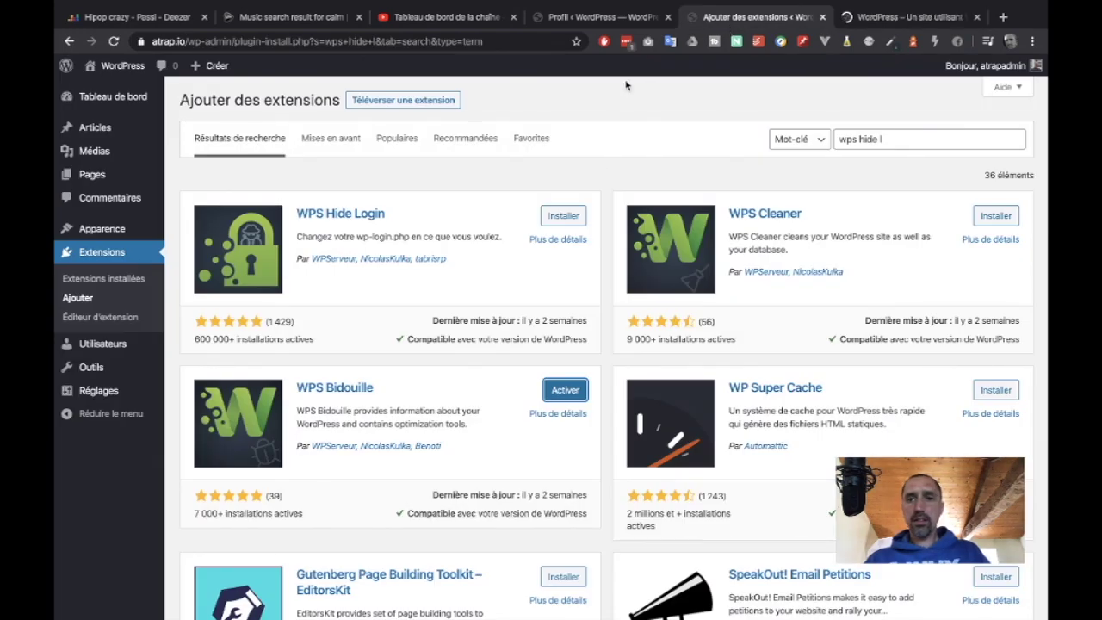
- Activate the WPS Bidouille plugin and switch back to the public site's front-page tab
mouse_move(94, 392)
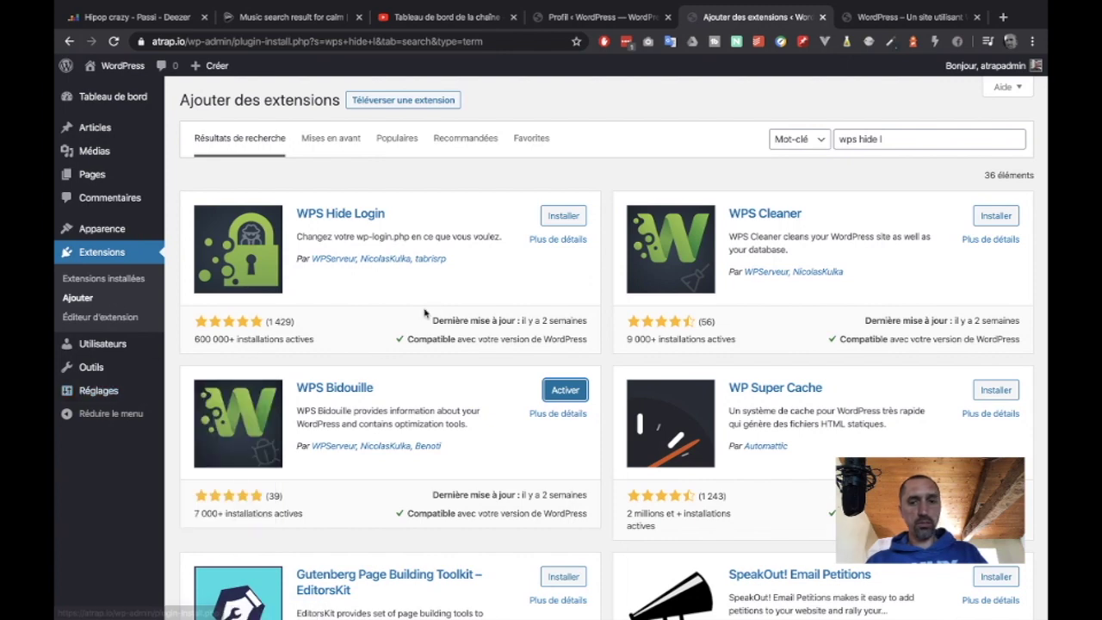
click(568, 392)
click(876, 18)
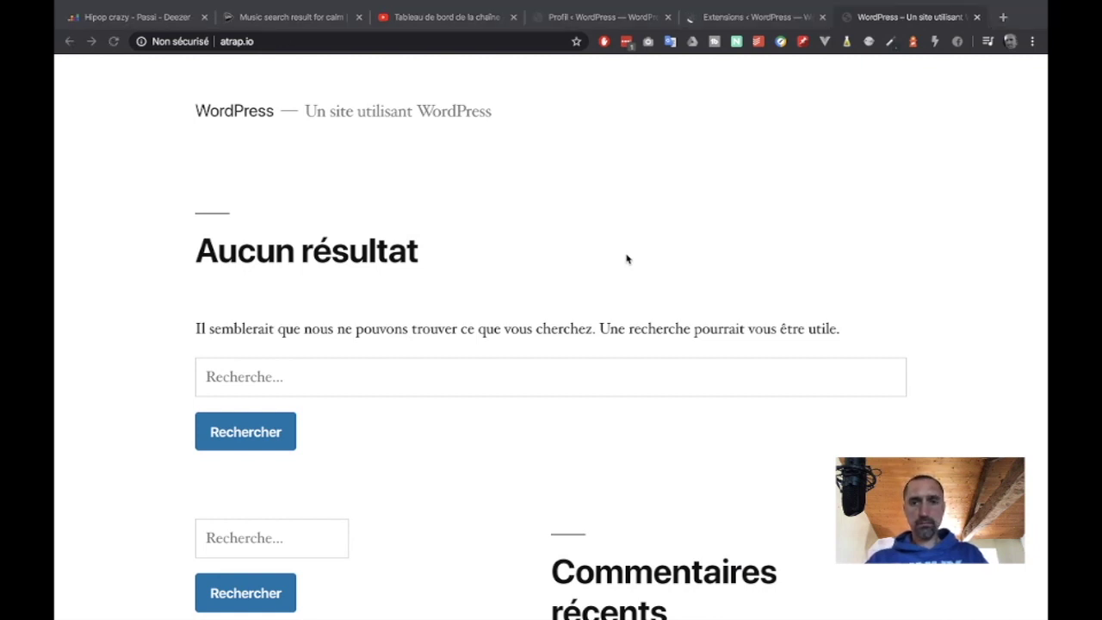
- Open Chrome DevTools on the site page and discard an accidentally opened Mail draft
right_click(627, 259)
click(568, 184)
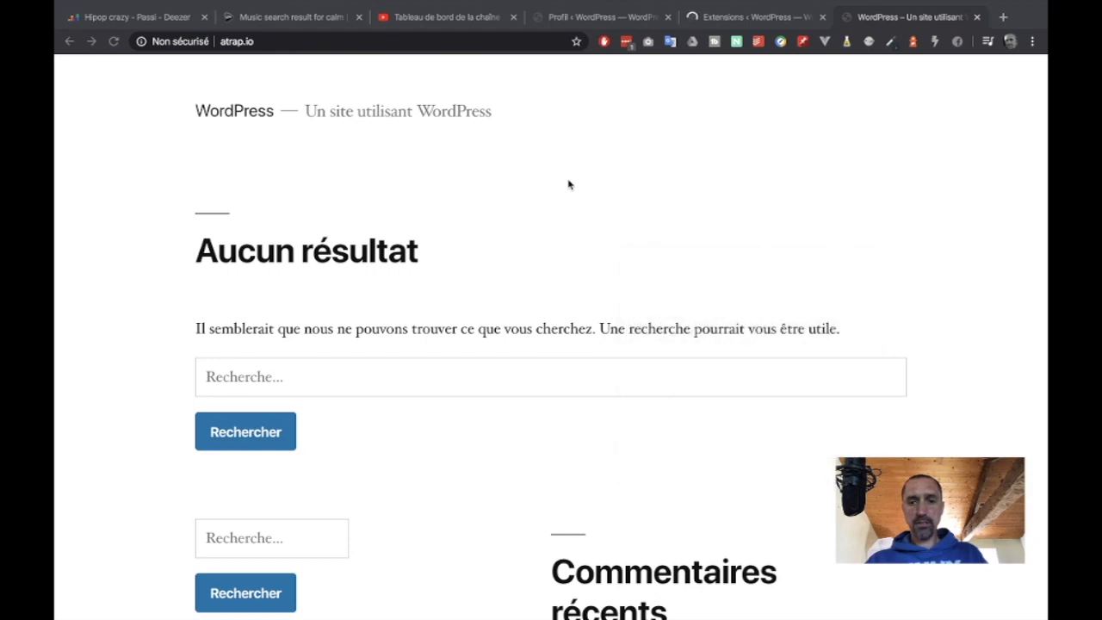
key(super+alt+i)
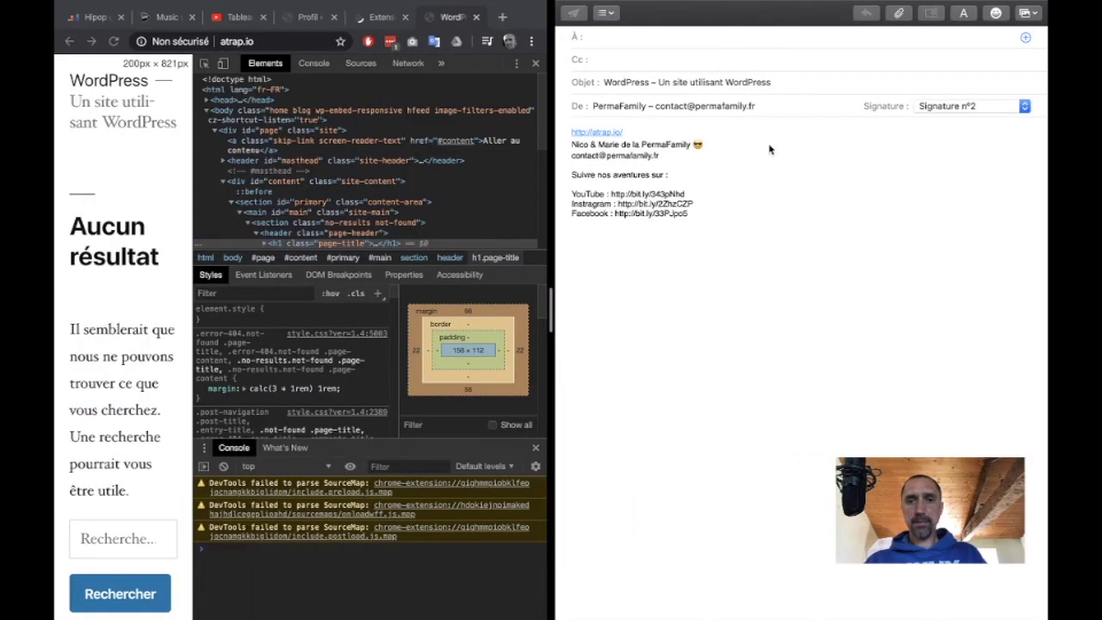
mouse_move(571, 5)
click(567, 30)
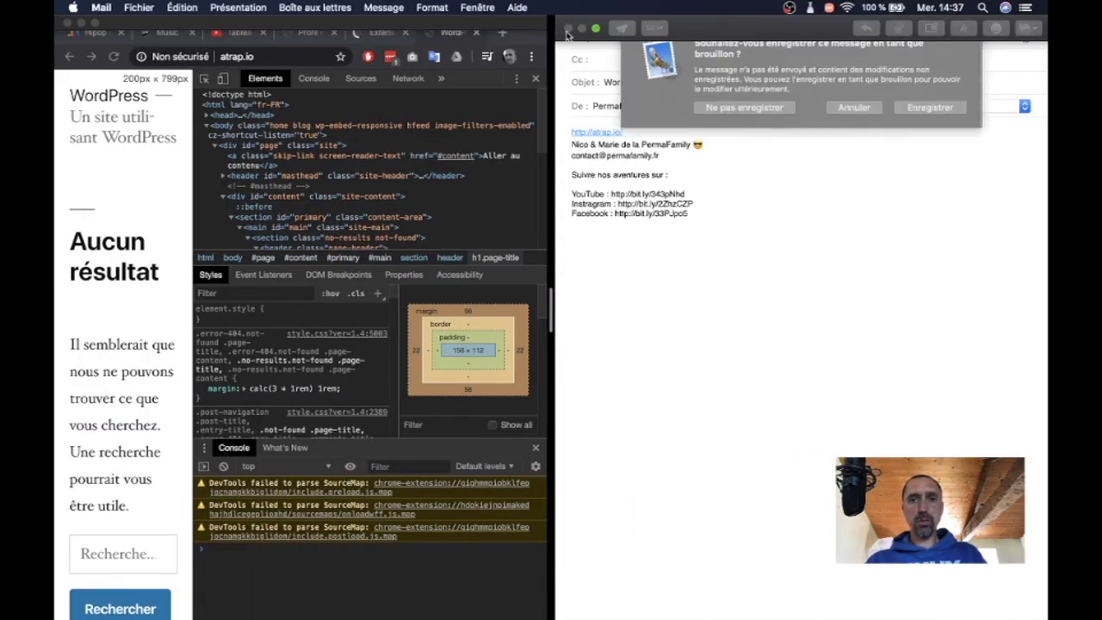
click(745, 107)
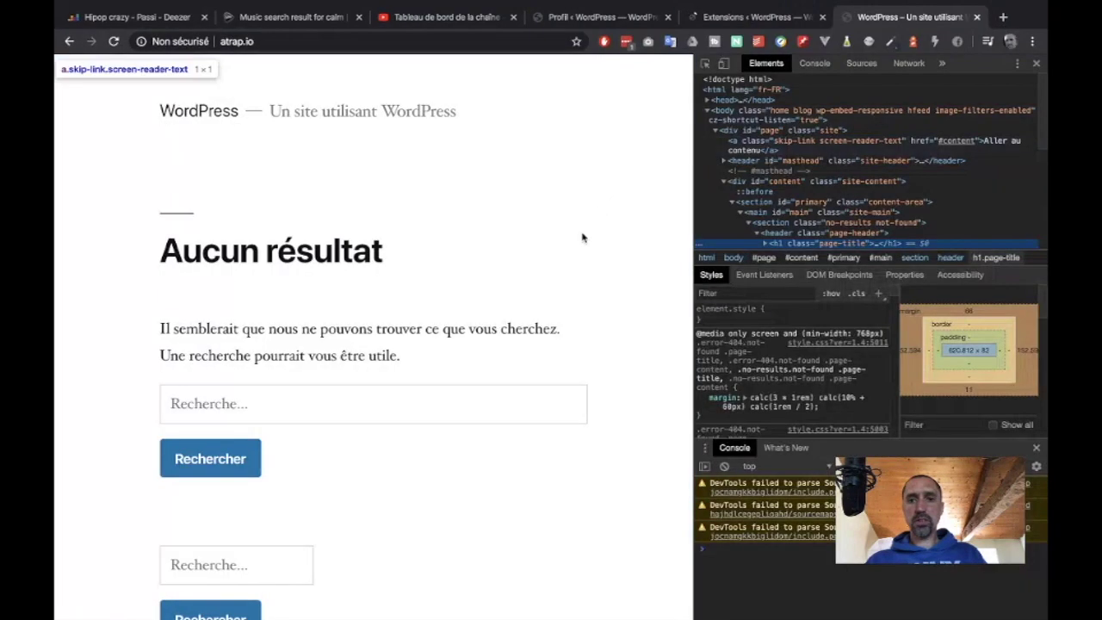
- Expand the <head> element and search the source for 'wordpress', reviewing its 11 matches
scroll(774, 155, down, 1)
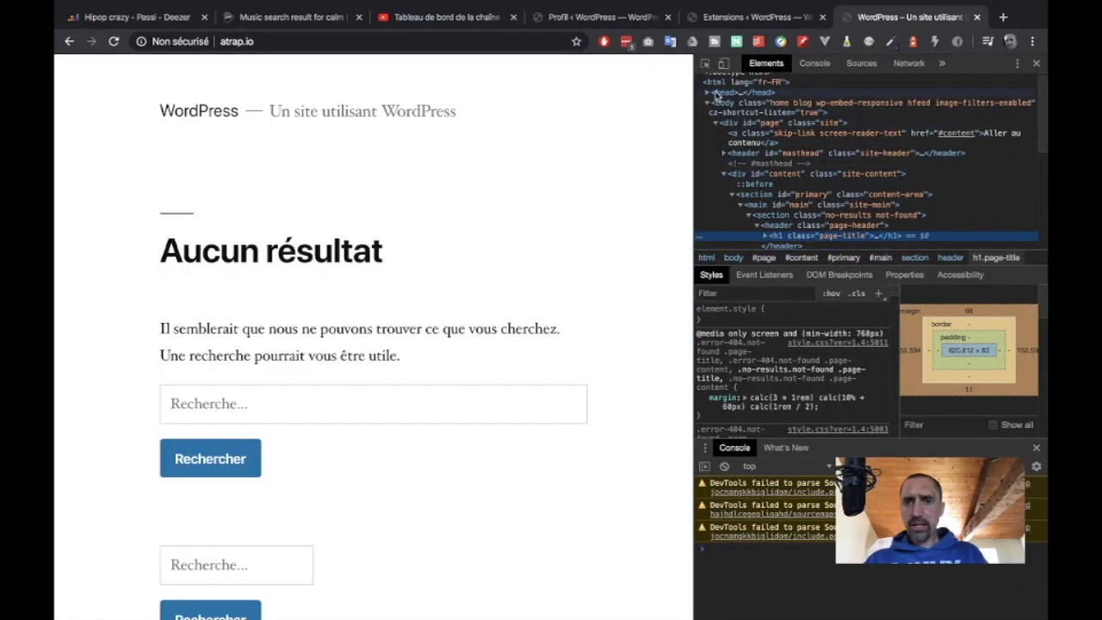
click(707, 92)
scroll(758, 142, up, 1)
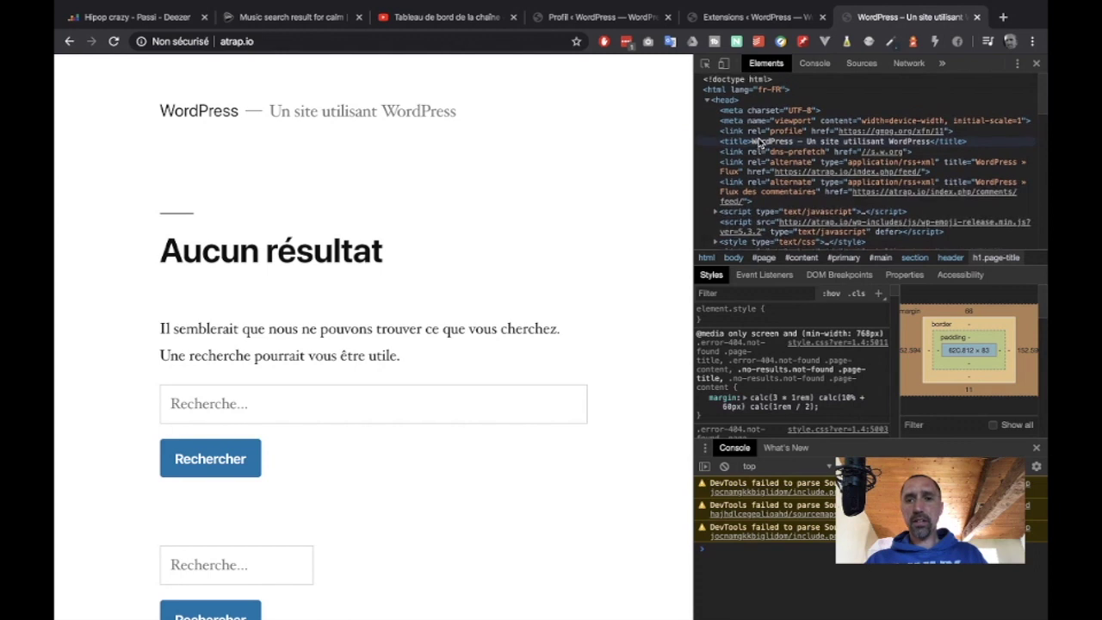
scroll(757, 142, down, 1)
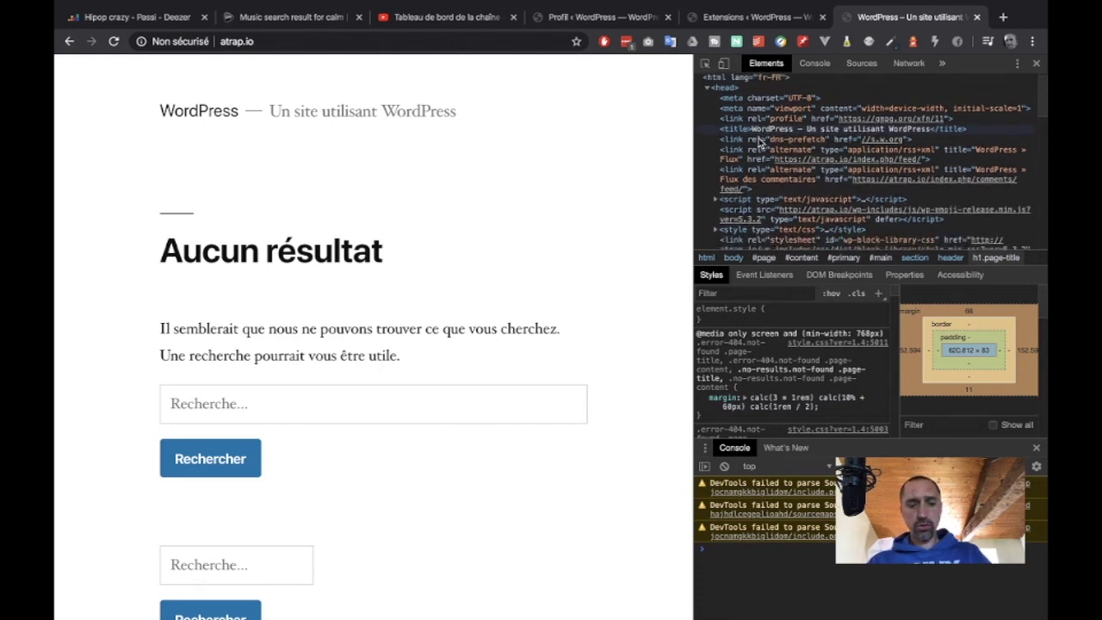
key(ctrl+f)
text(worp)
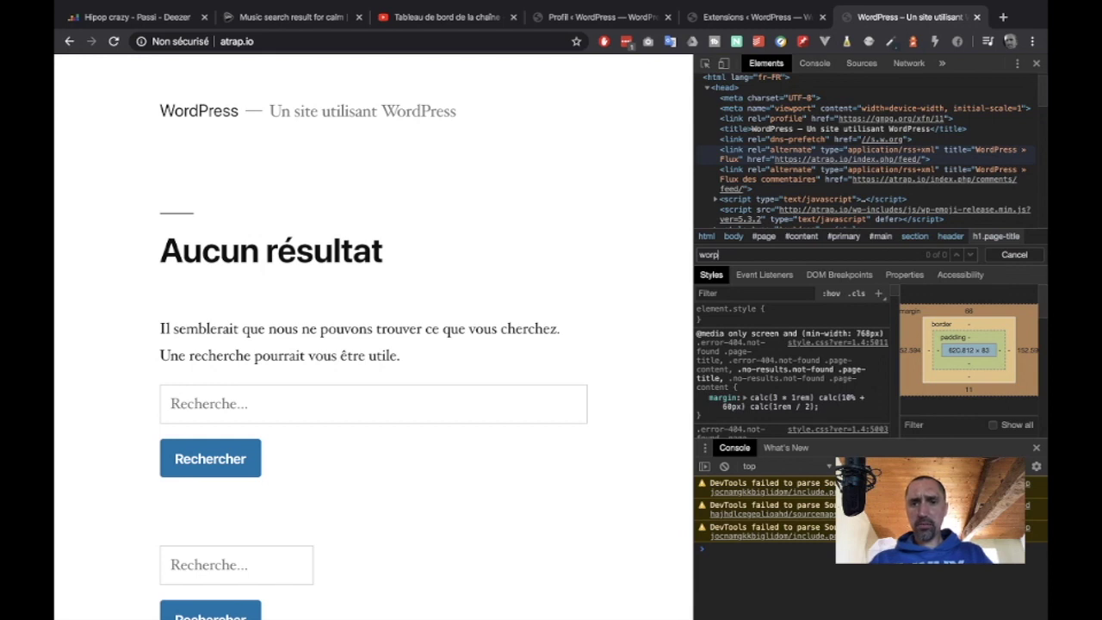
key(BackSpace)
text(dpress)
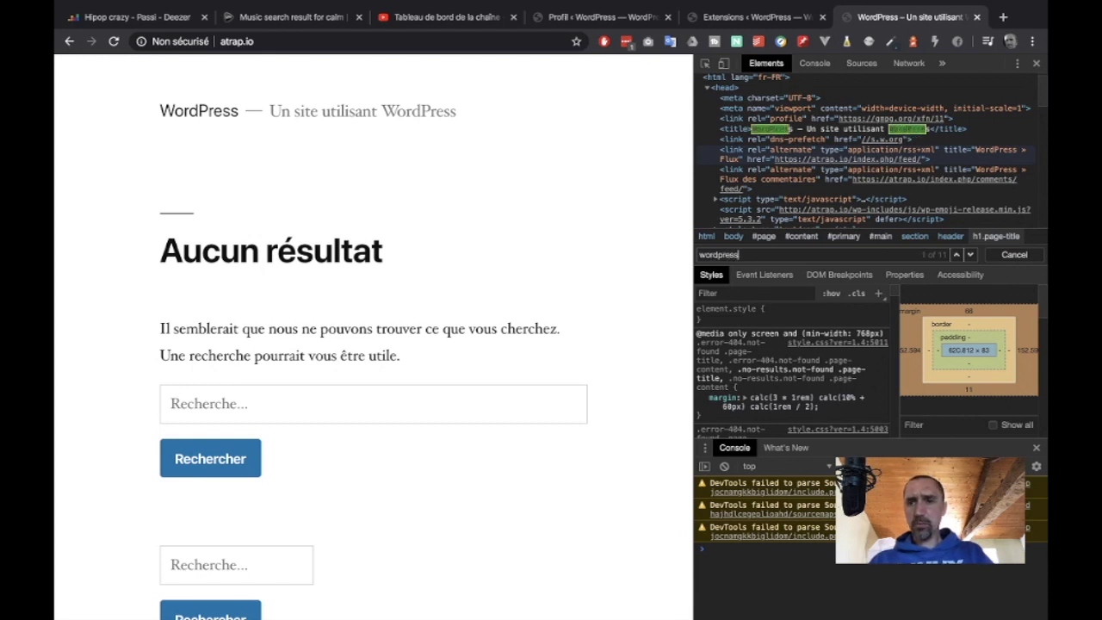
scroll(882, 166, down, 1)
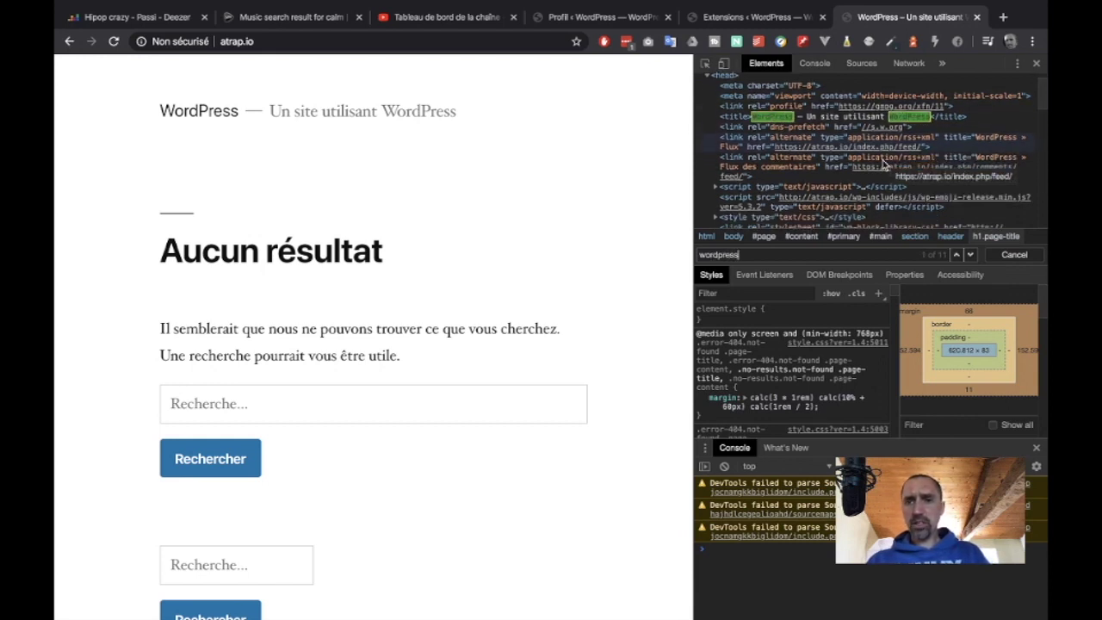
scroll(883, 166, down, 5)
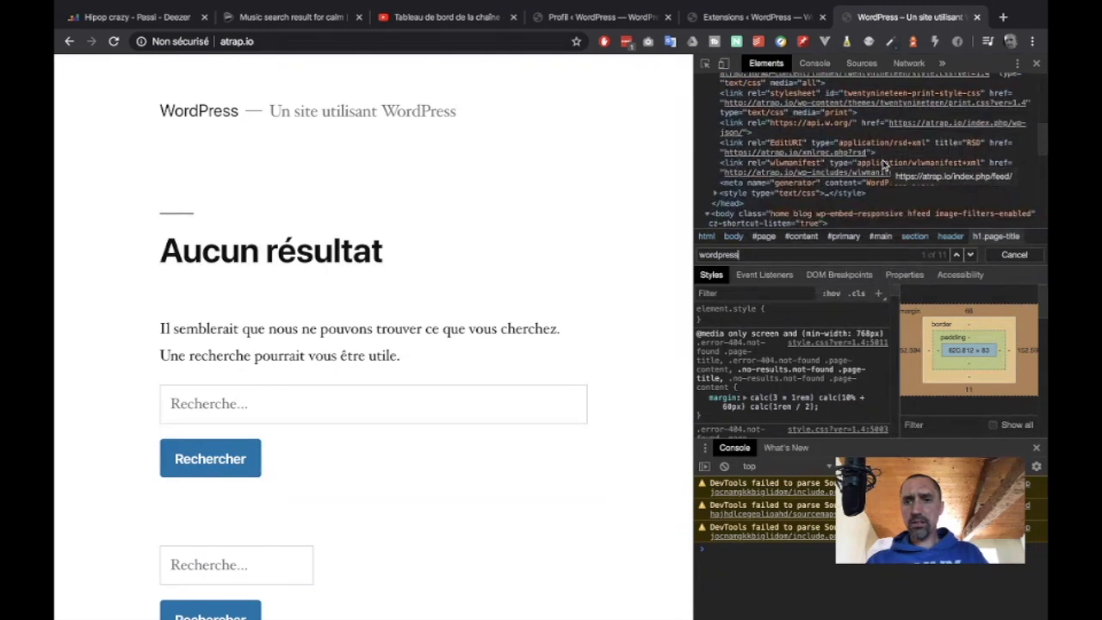
scroll(882, 164, up, 6)
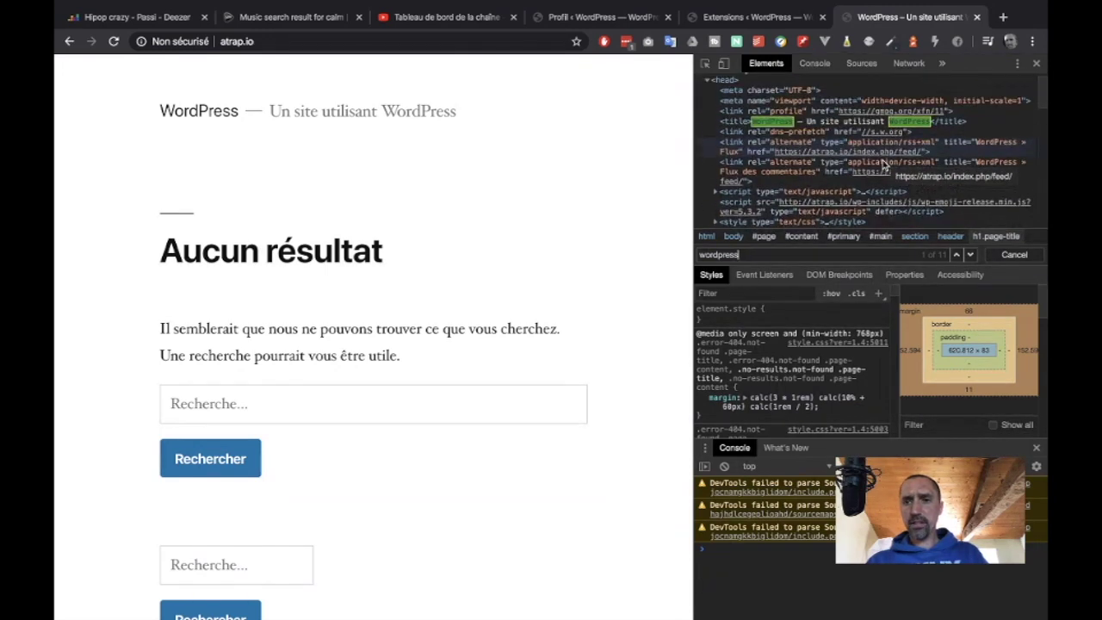
key(BackSpace)
key(BackSpace)
key(BackSpace)
key(BackSpace)
key(BackSpace)
key(BackSpace)
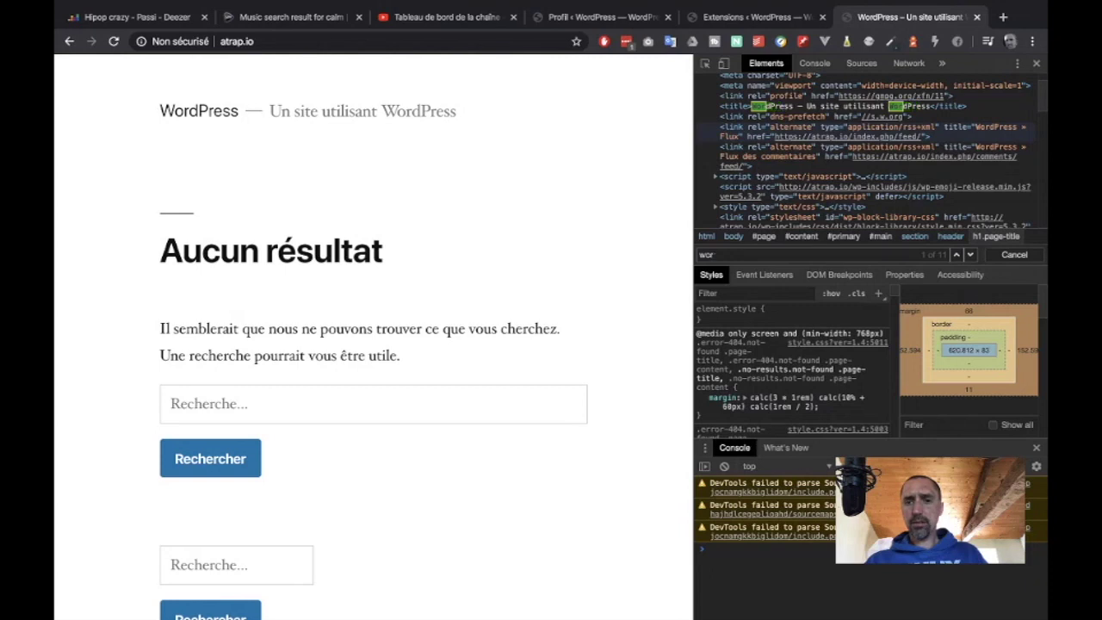
key(BackSpace)
key(BackSpace)
key(BackSpace)
- Search the source for 'genera' and select the generator meta tag revealing WordPress 5.3.2
text(ge)
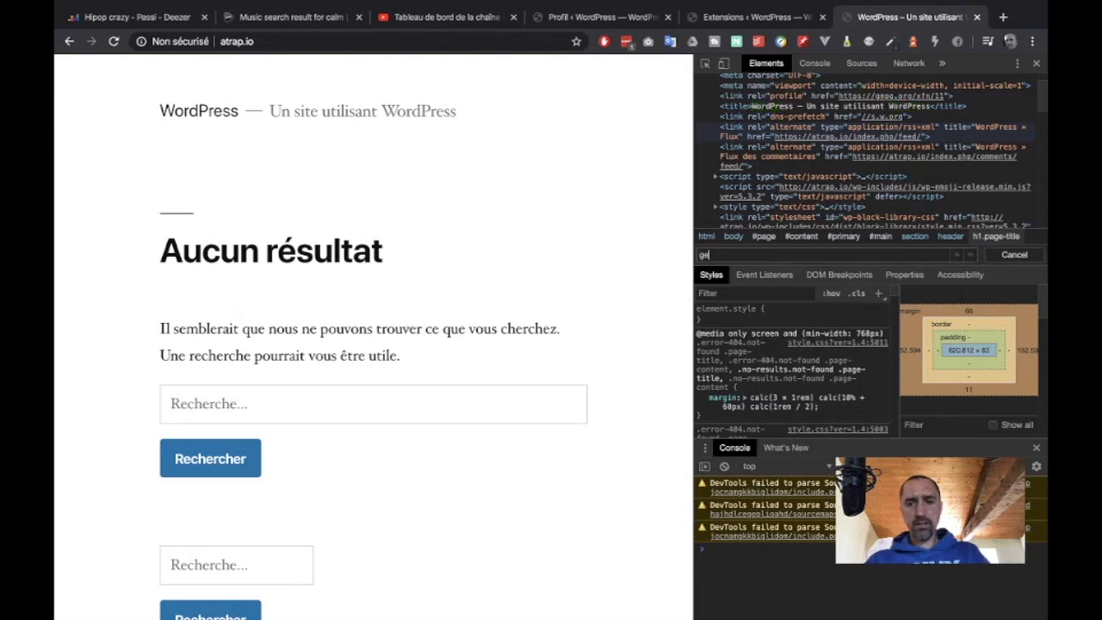
text(nera)
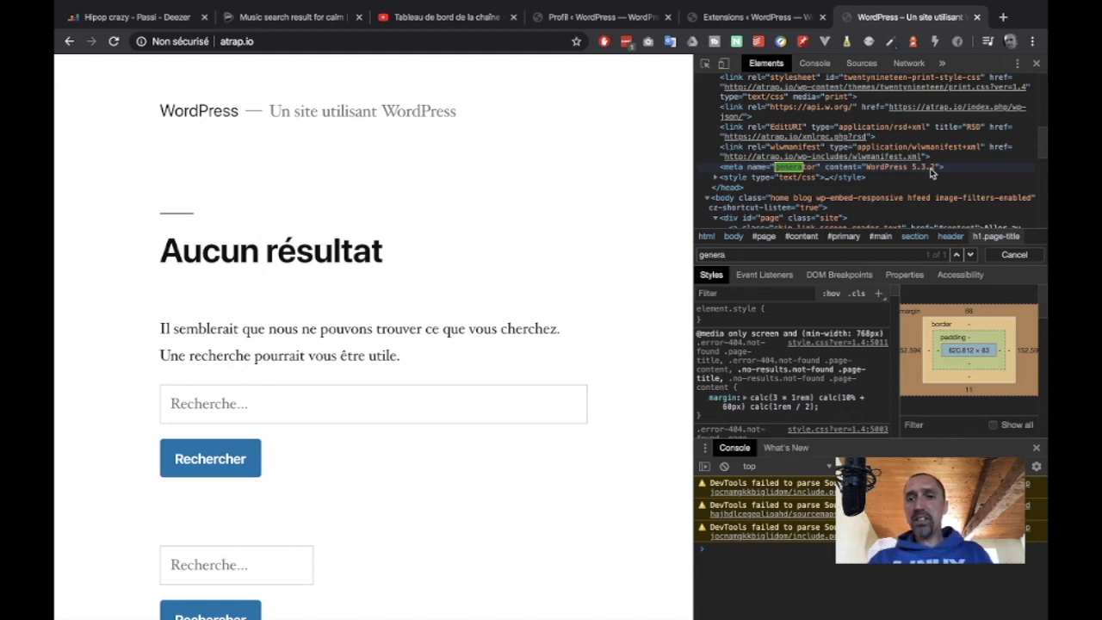
click(742, 175)
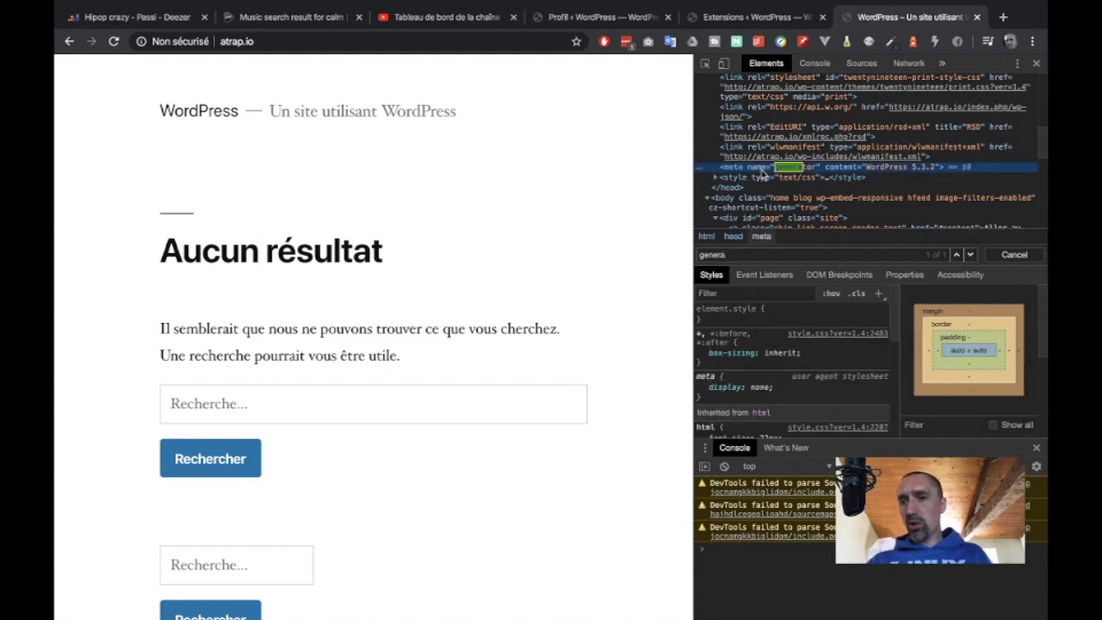
scroll(900, 177, down, 5)
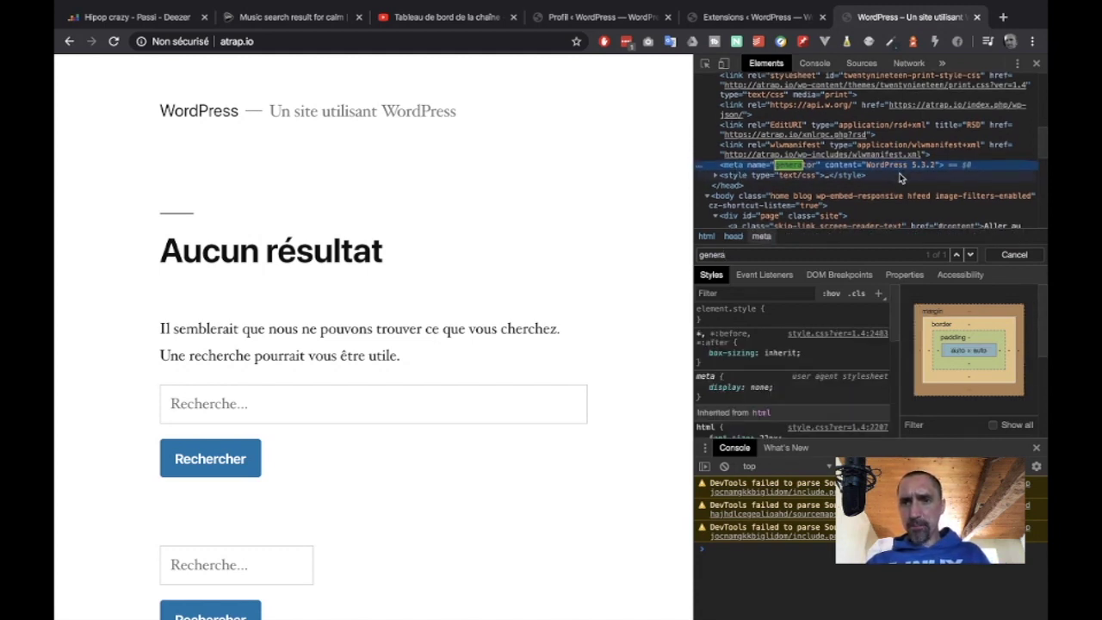
scroll(899, 177, down, 3)
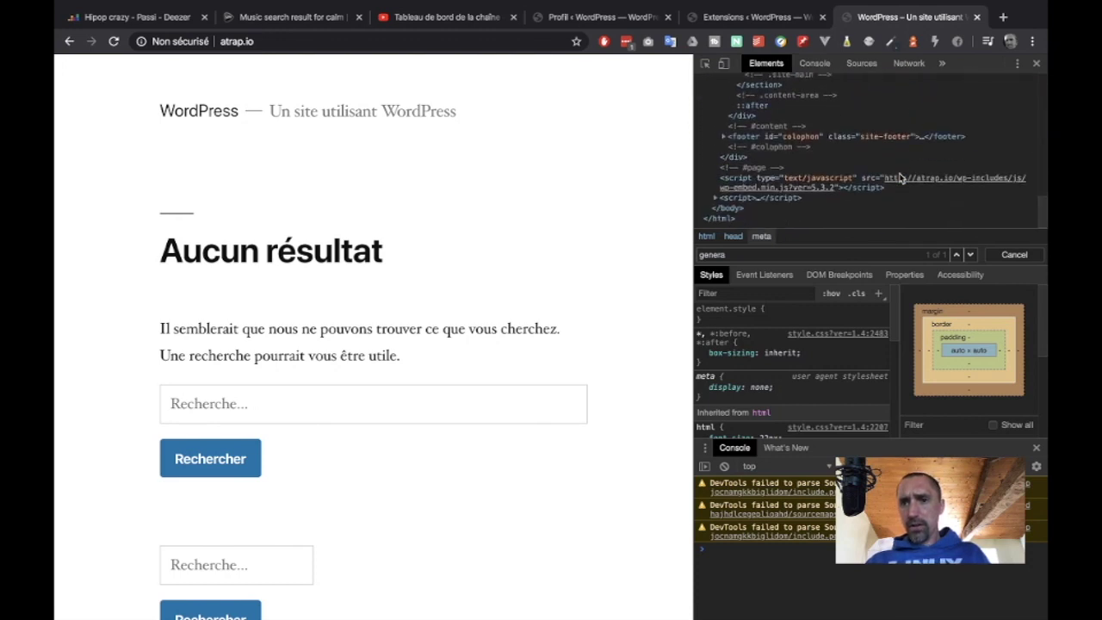
scroll(900, 177, up, 8)
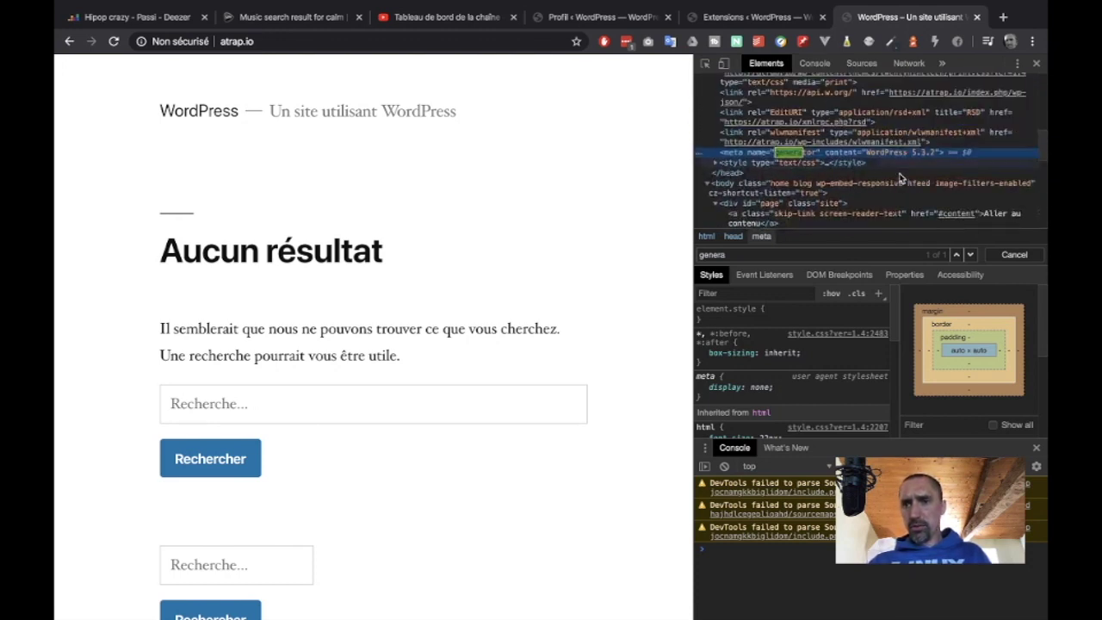
scroll(899, 178, up, 3)
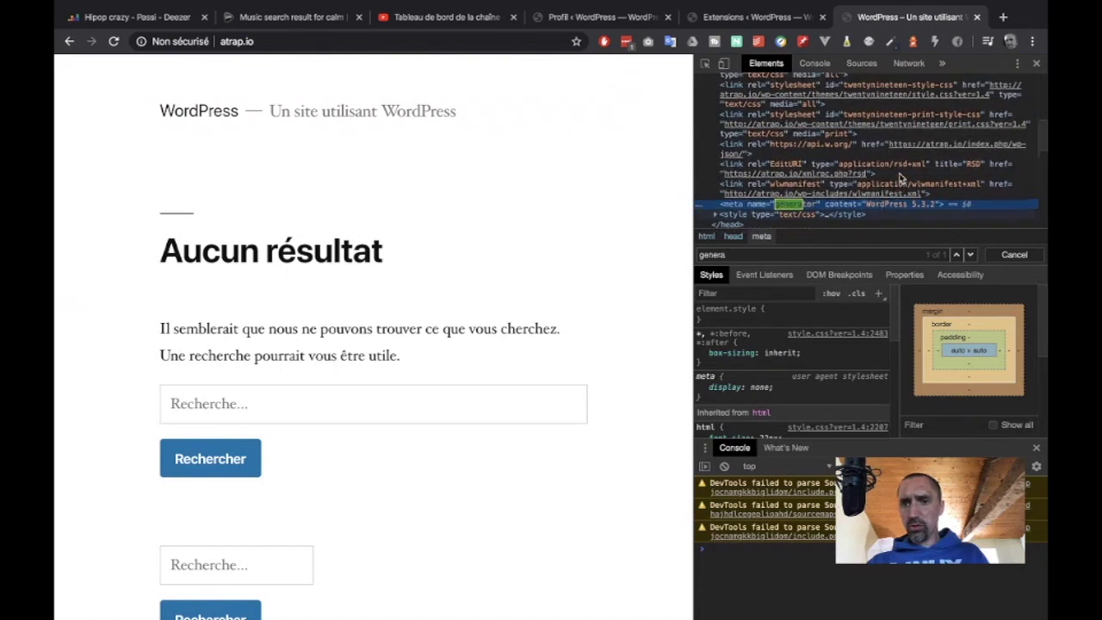
scroll(900, 177, up, 1)
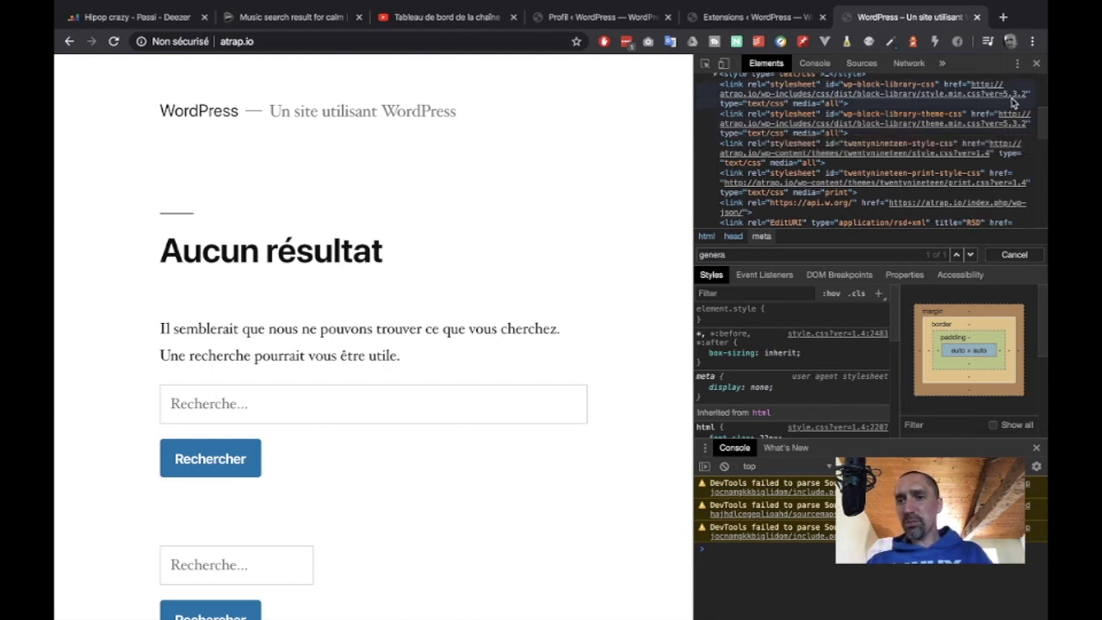
scroll(990, 113, down, 3)
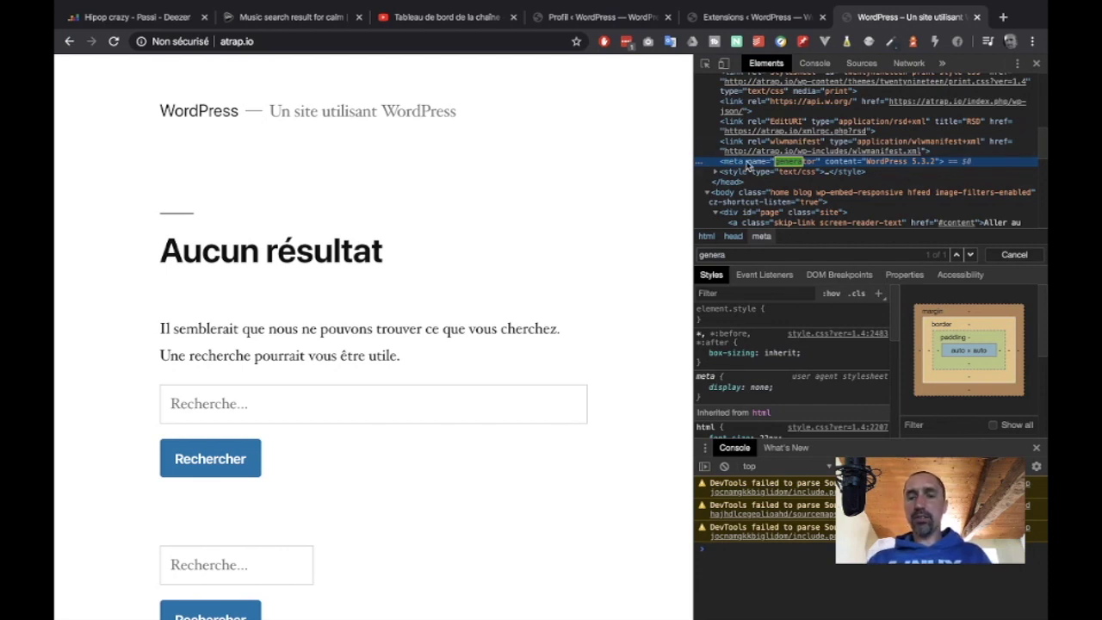
- Return to the Extensions tab and open WPS Bidouille's Réglages page
click(734, 19)
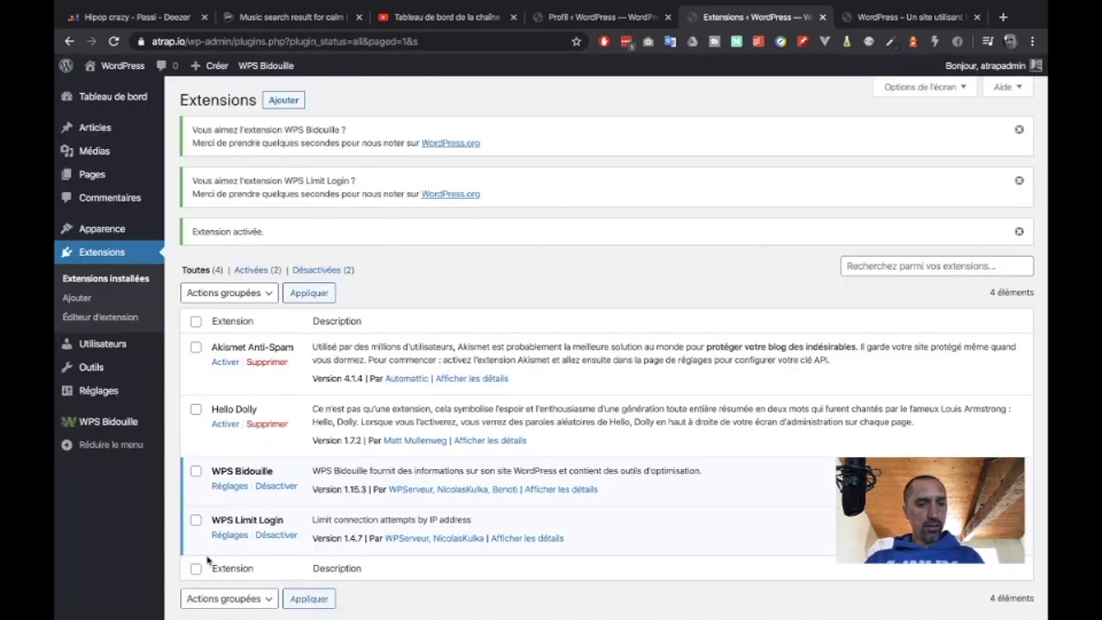
click(229, 487)
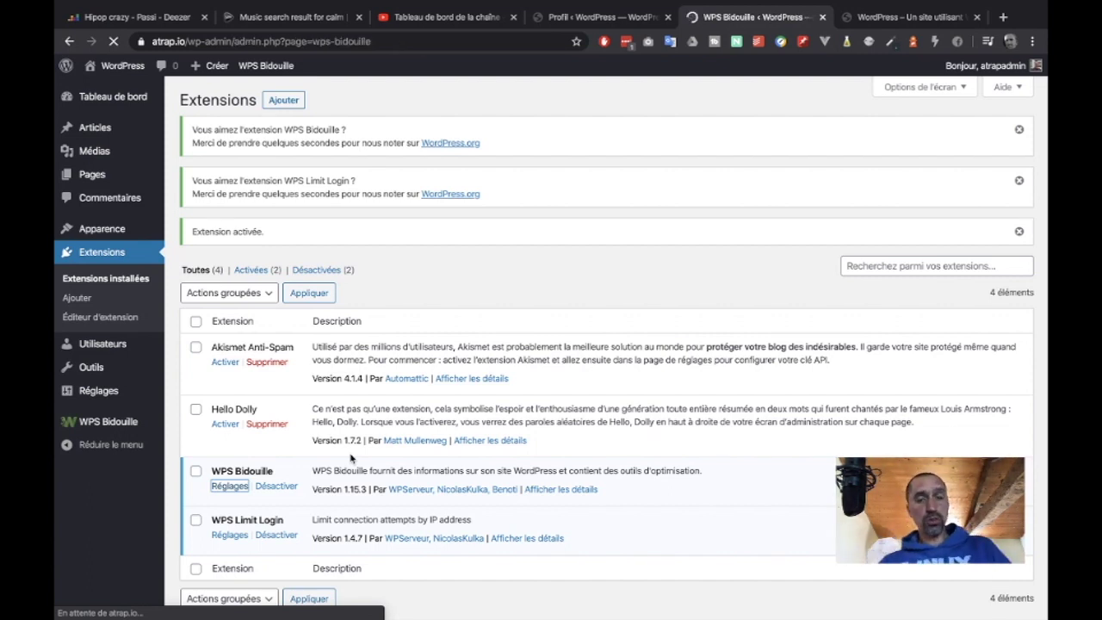
- Close the public site tab and dismiss the WPS Limit Login and WPS Bidouille rating notices
click(957, 19)
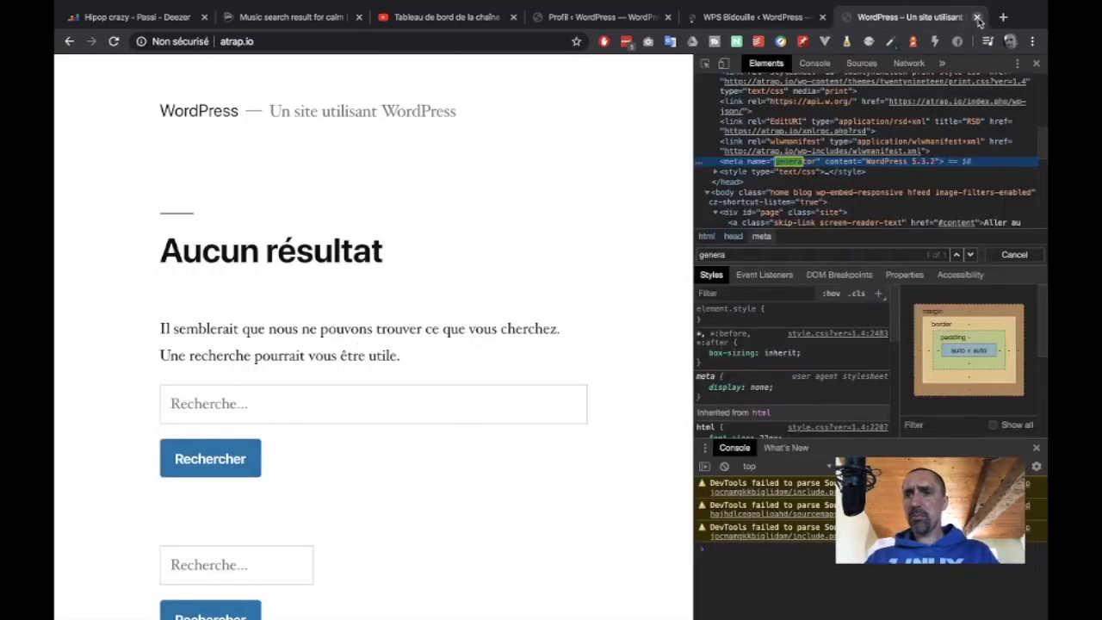
click(976, 17)
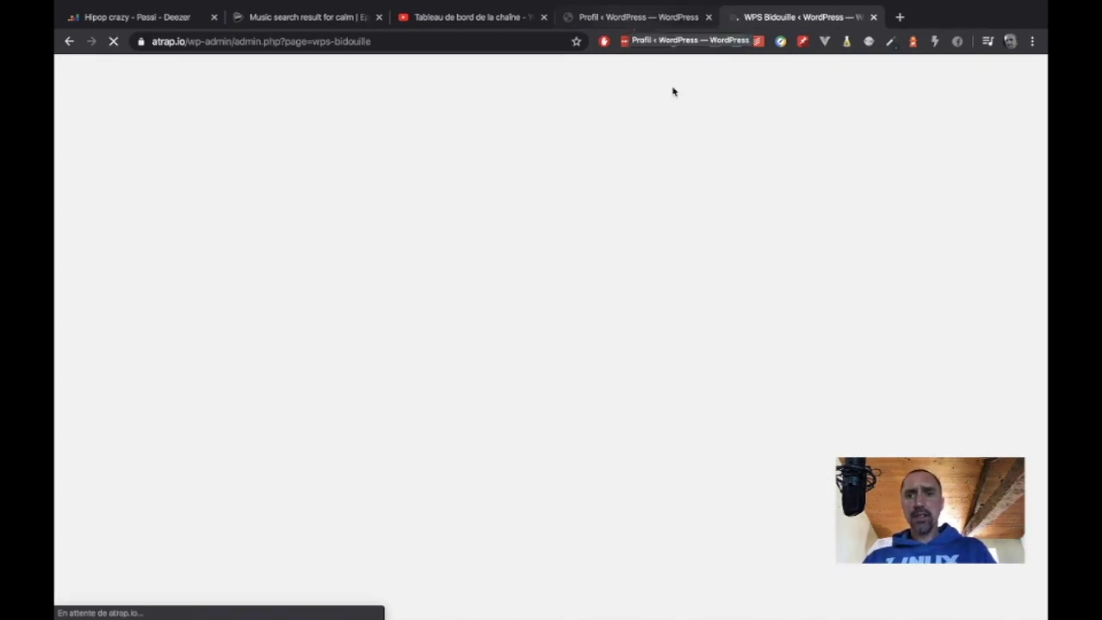
scroll(627, 304, down, 1)
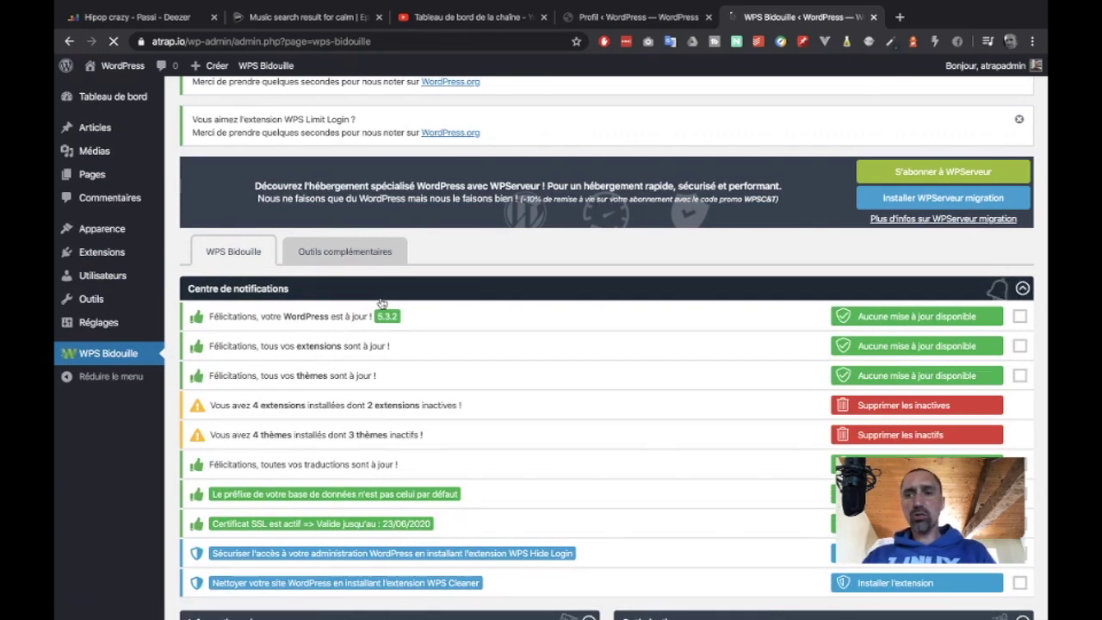
click(1018, 120)
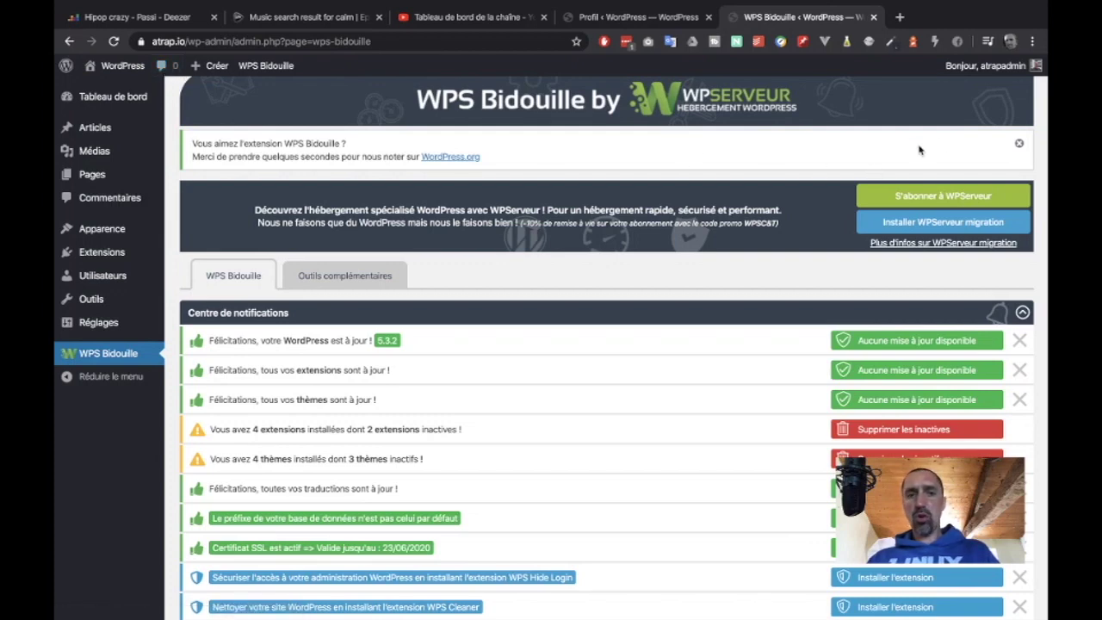
click(1018, 143)
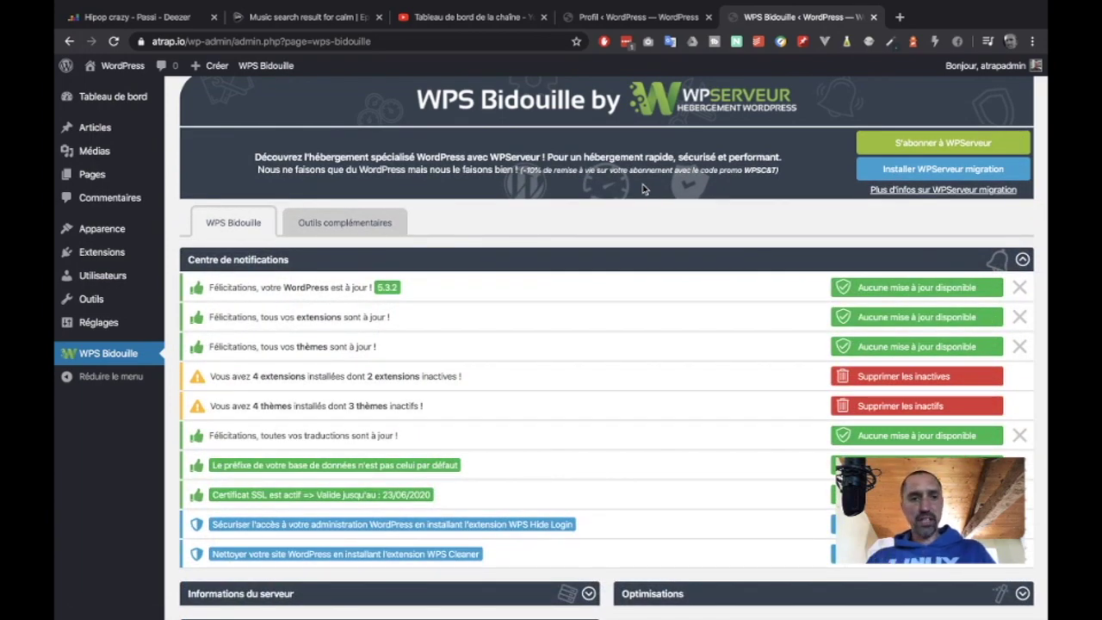
- Highlight the notification centre's notes: themes up to date, 4 extensions installed, 2 inactive
drag(260, 316, 378, 317)
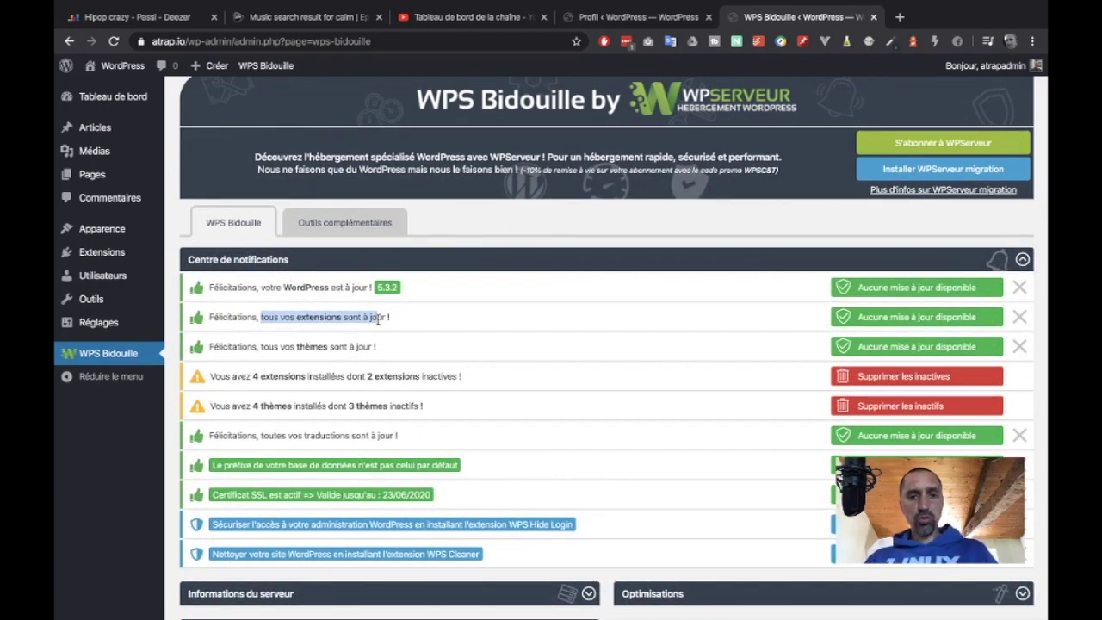
scroll(372, 318, down, 2)
drag(259, 249, 357, 251)
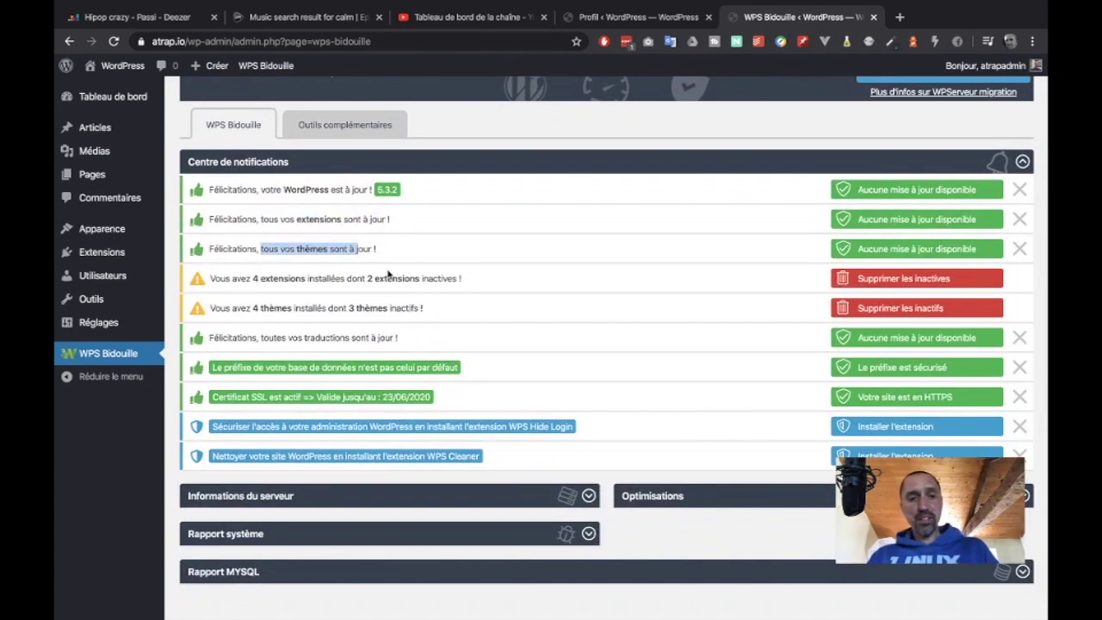
drag(230, 278, 301, 287)
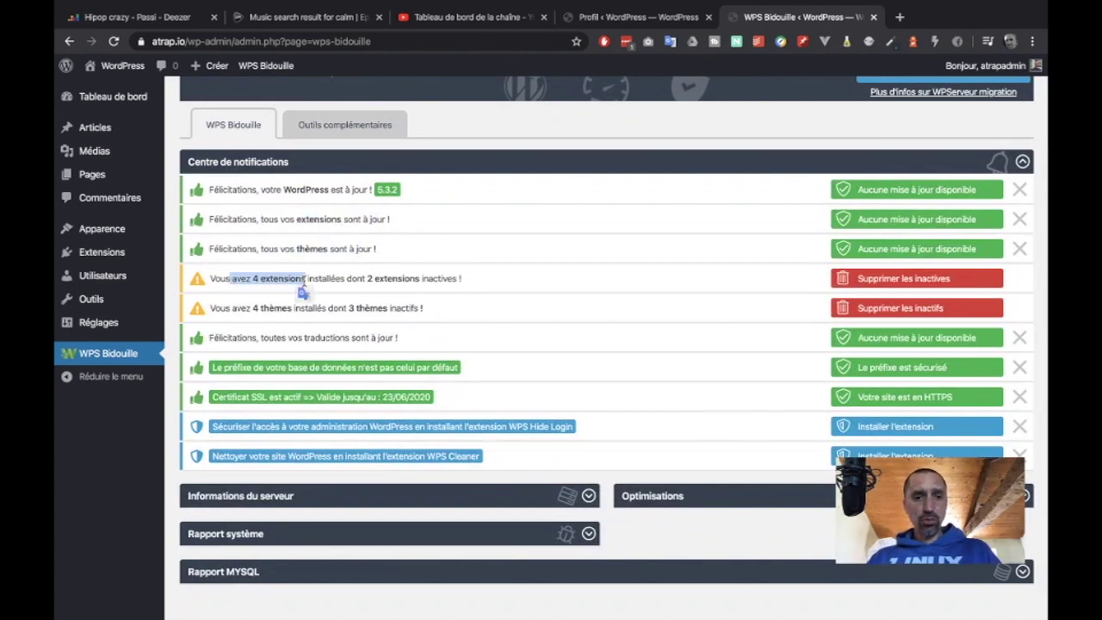
drag(373, 278, 419, 280)
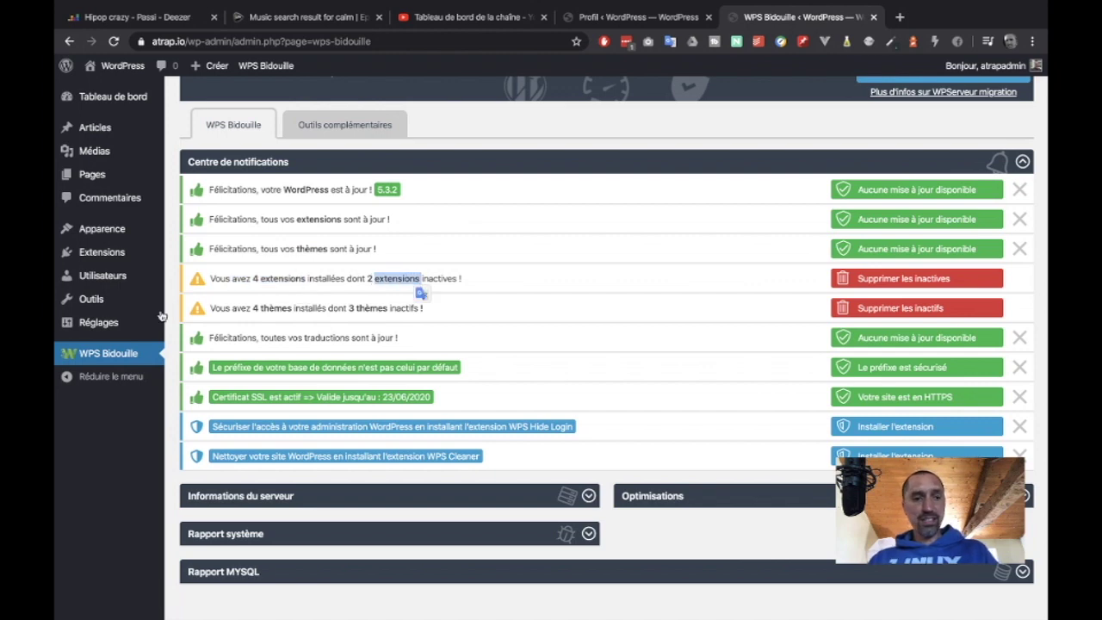
mouse_move(99, 271)
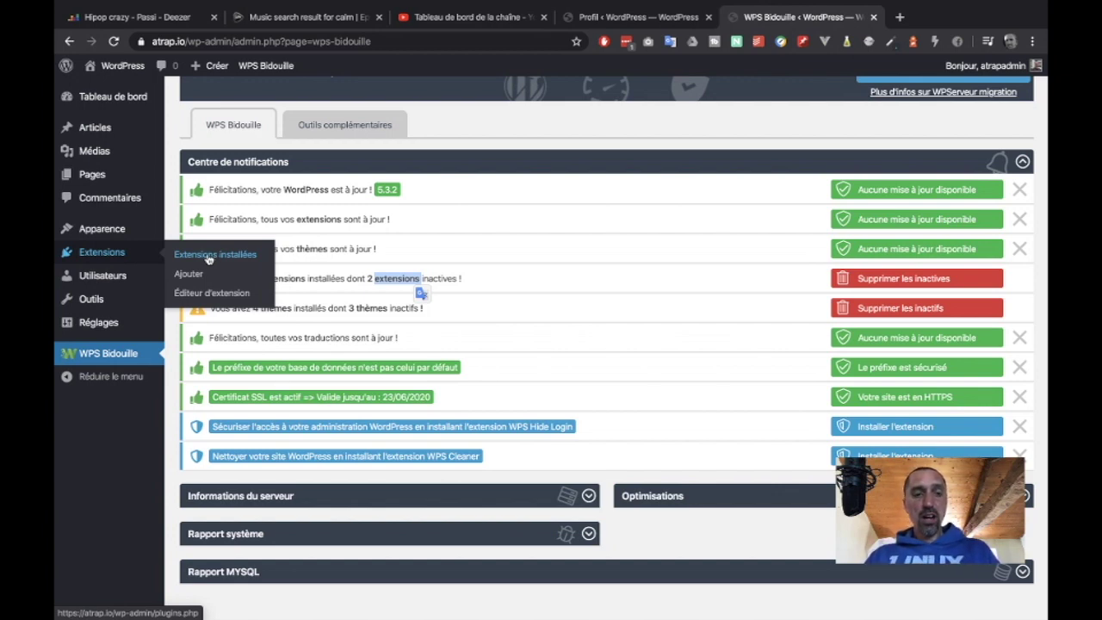
- Review the installed plugins list, noting Akismet Anti-Spam, then open the WPS Bidouille dashboard
click(209, 255)
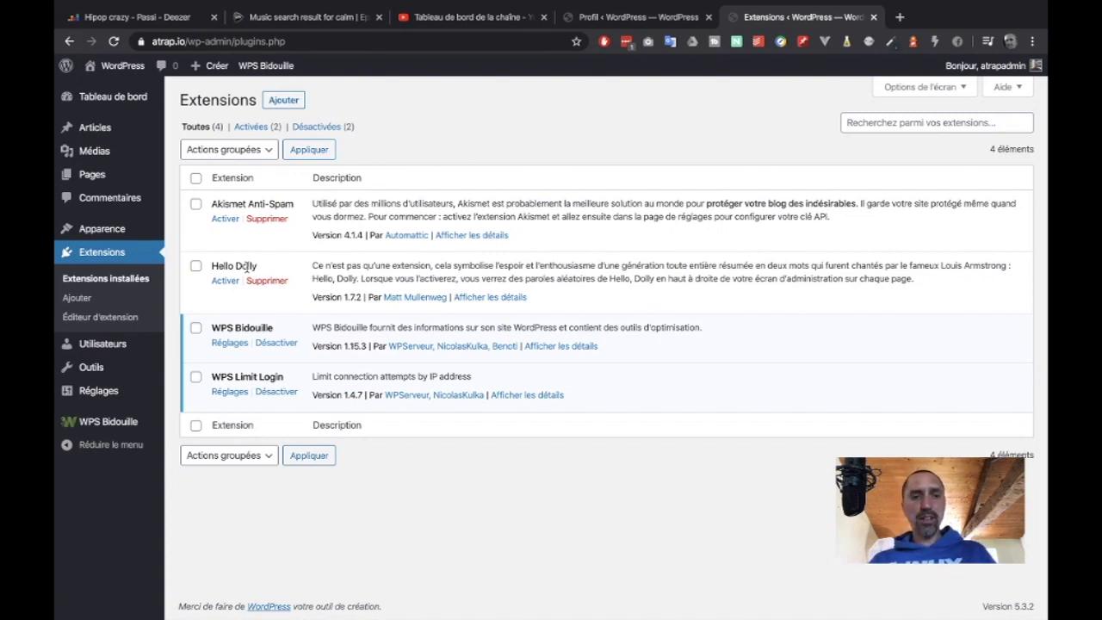
drag(212, 200, 298, 207)
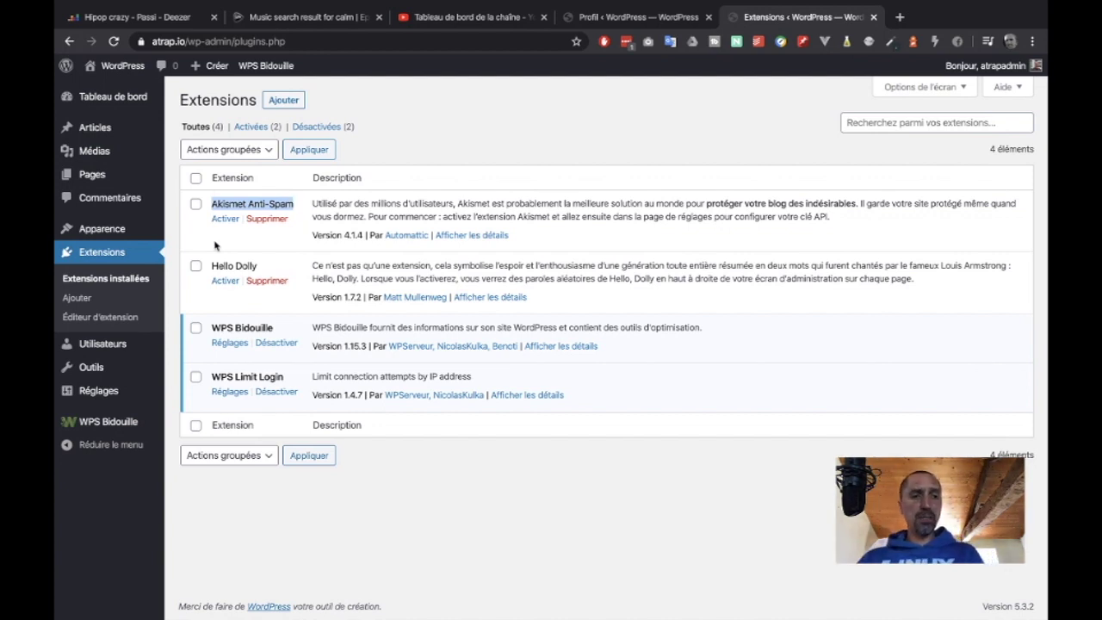
click(112, 424)
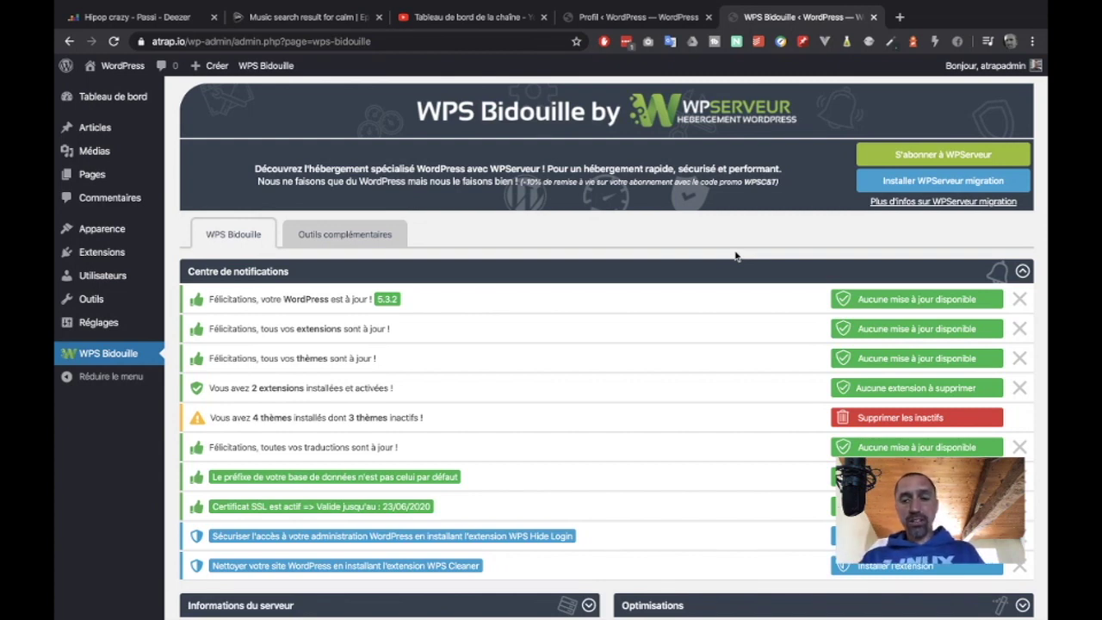
- Delete the inactive themes, leaving 1 active theme, and open the Outils complémentaires tab
click(885, 422)
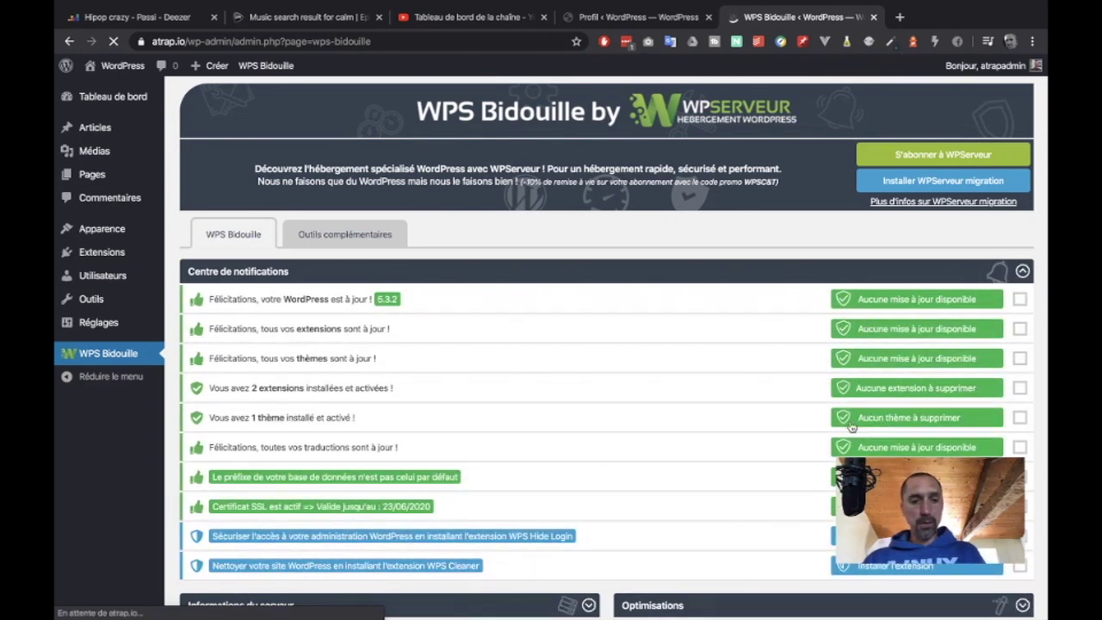
scroll(521, 493, down, 3)
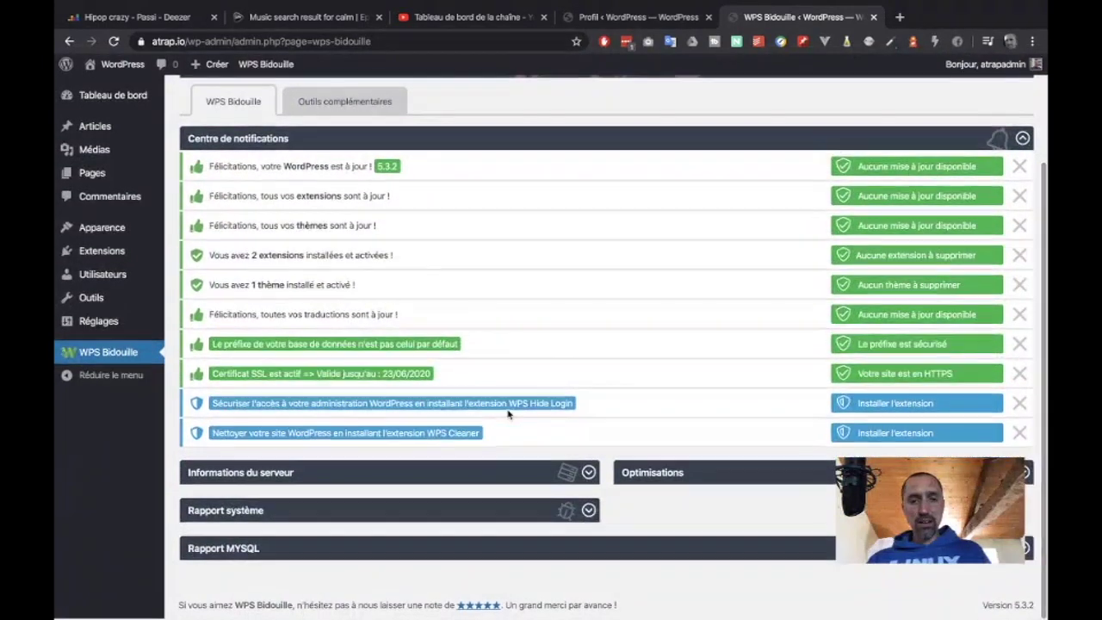
scroll(460, 327, up, 2)
click(349, 204)
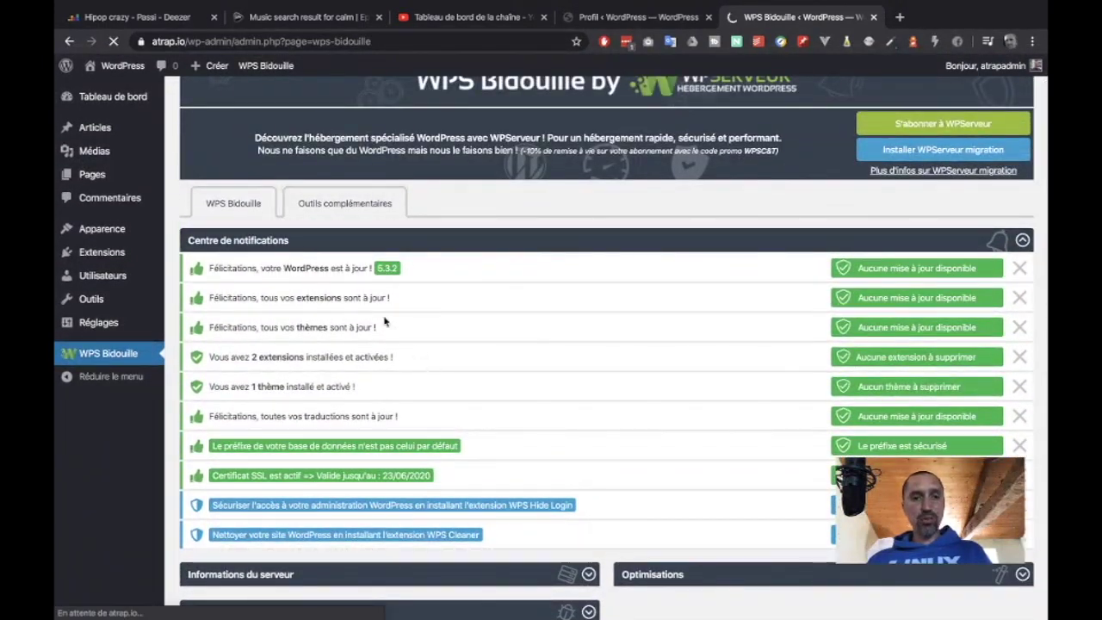
scroll(509, 370, down, 1)
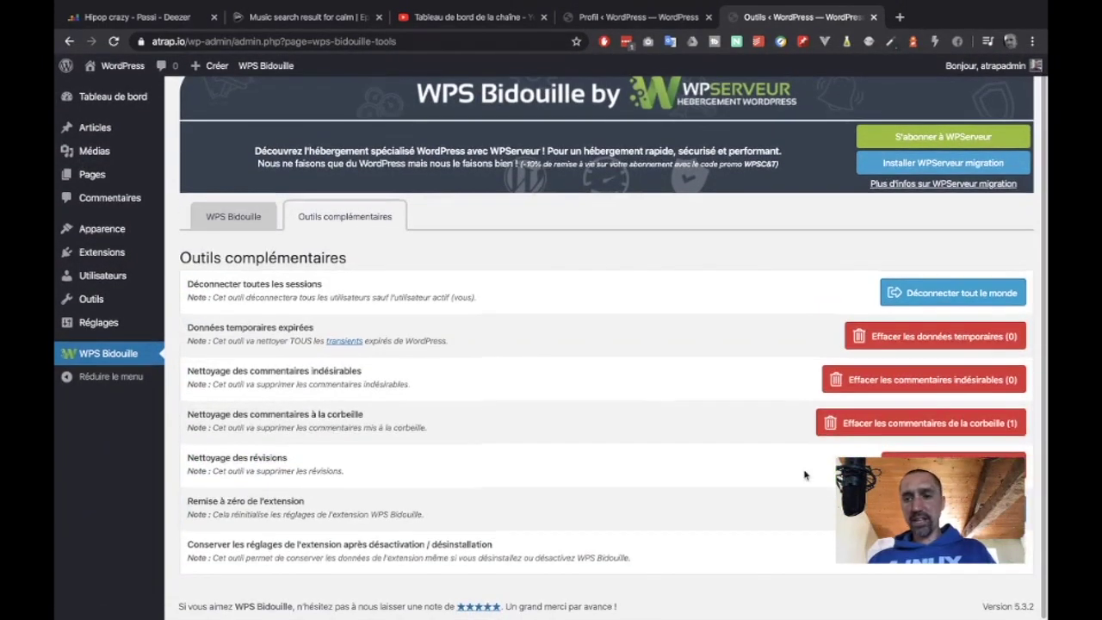
- Empty the trashed comments and clear post revisions, then return to the main WPS Bidouille page
click(927, 426)
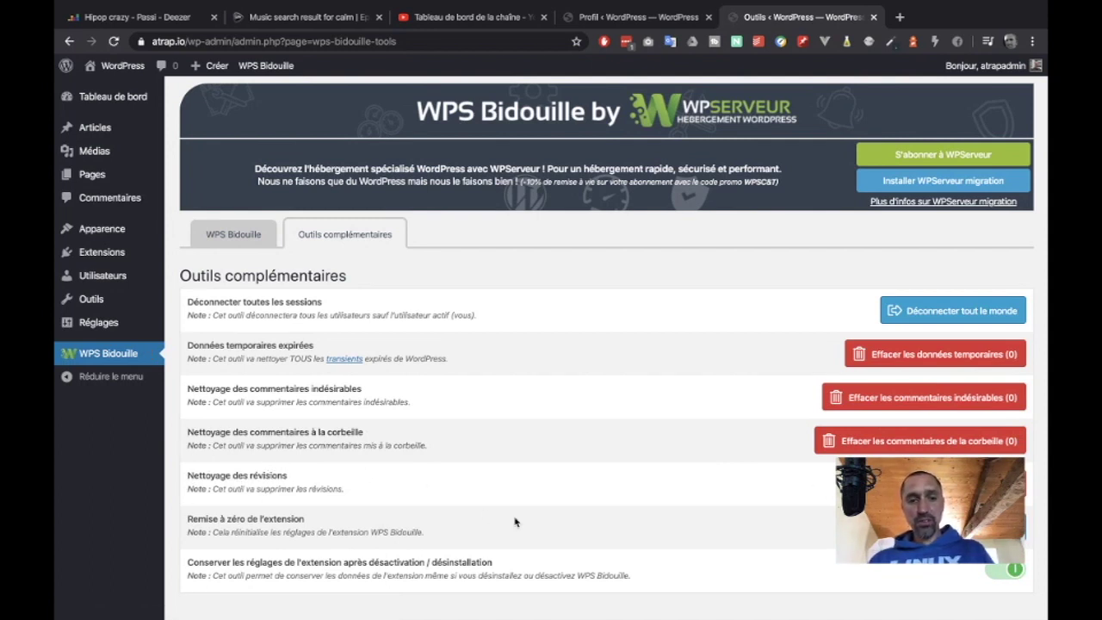
click(955, 484)
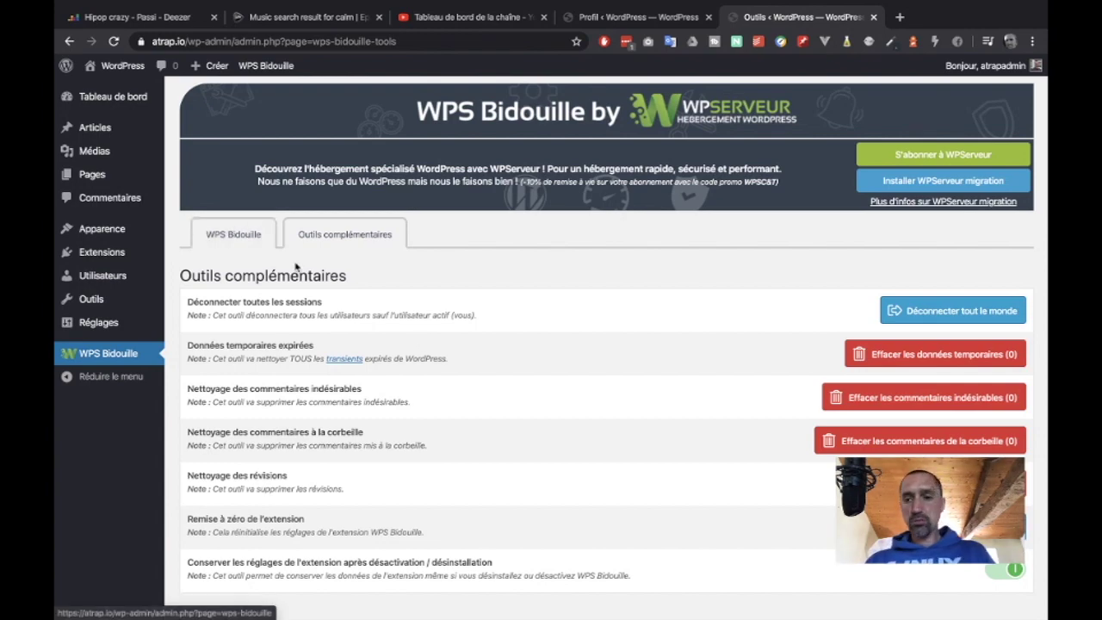
click(228, 236)
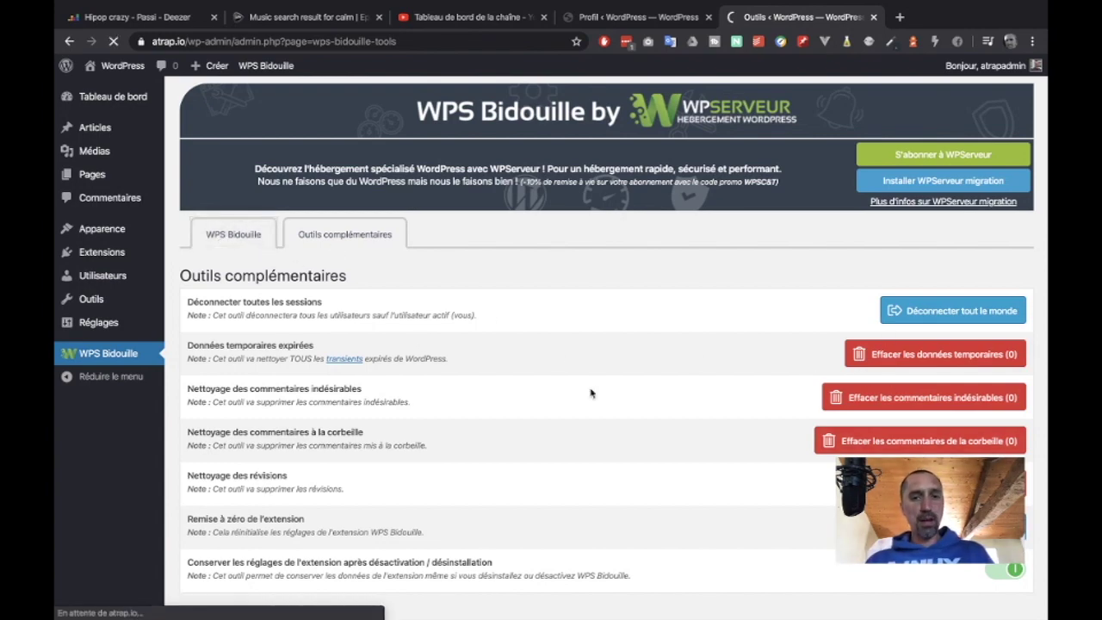
scroll(590, 392, down, 2)
scroll(590, 388, down, 1)
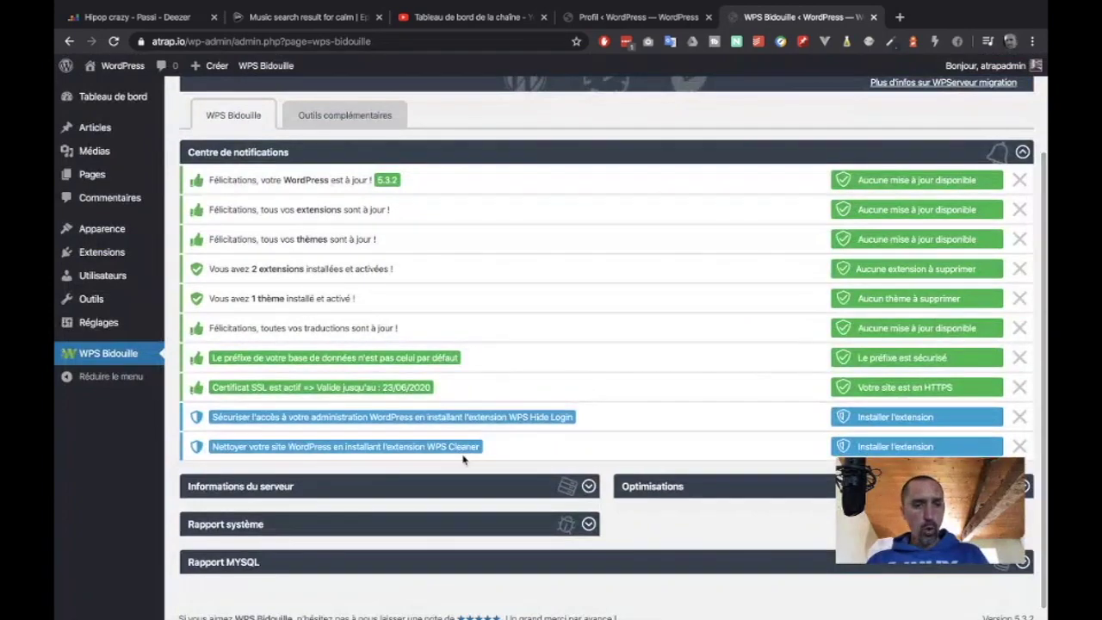
- Expand and collapse 'Informations du serveur', then expand the Optimisations settings list
click(589, 486)
scroll(413, 366, down, 3)
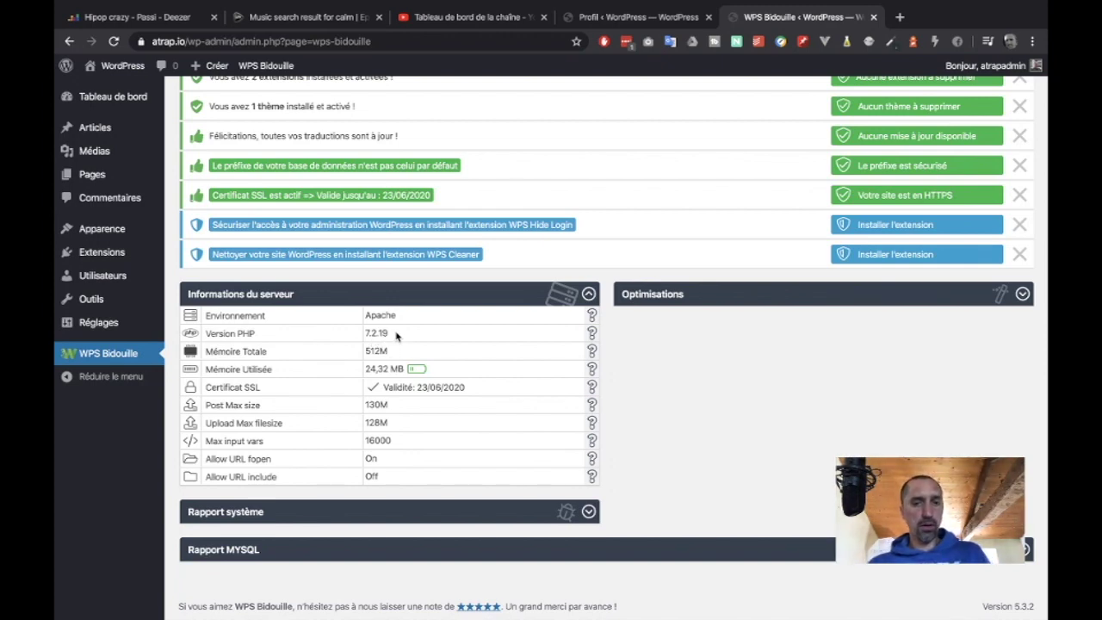
click(589, 294)
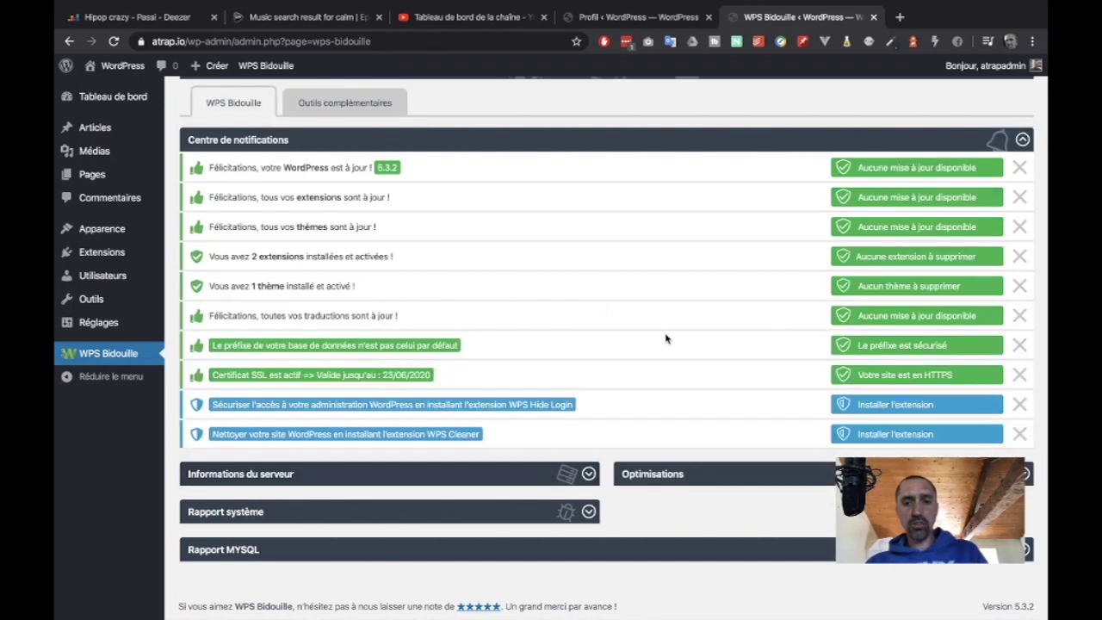
click(772, 473)
scroll(772, 155, down, 4)
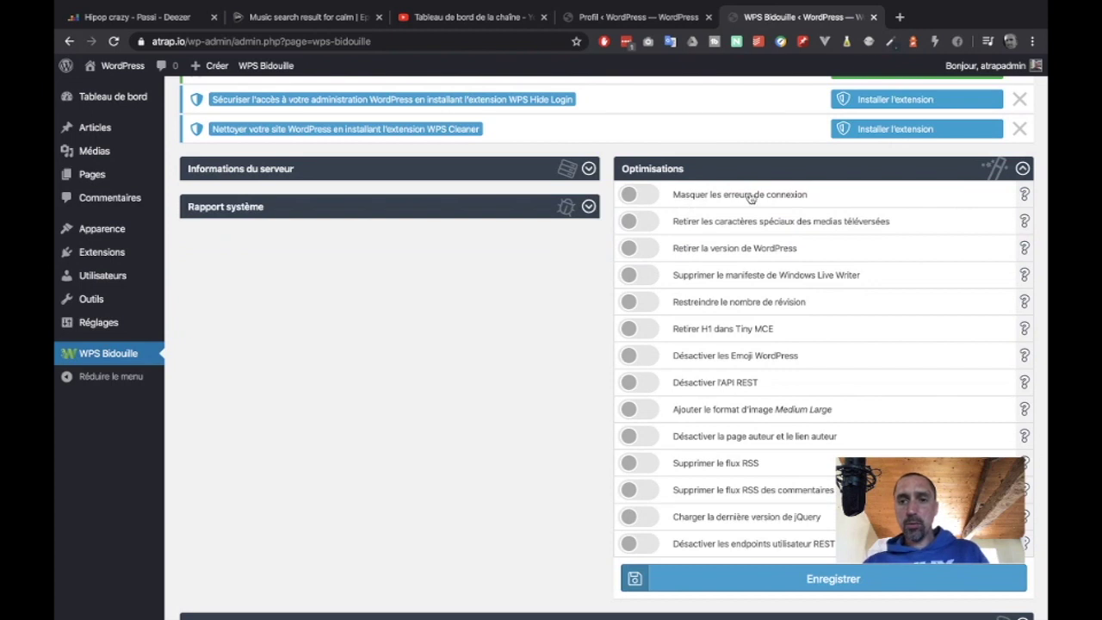
- Enable 'Masquer les erreurs de connexion' and 'Retirer la version de WordPress', then start a new tab
click(637, 195)
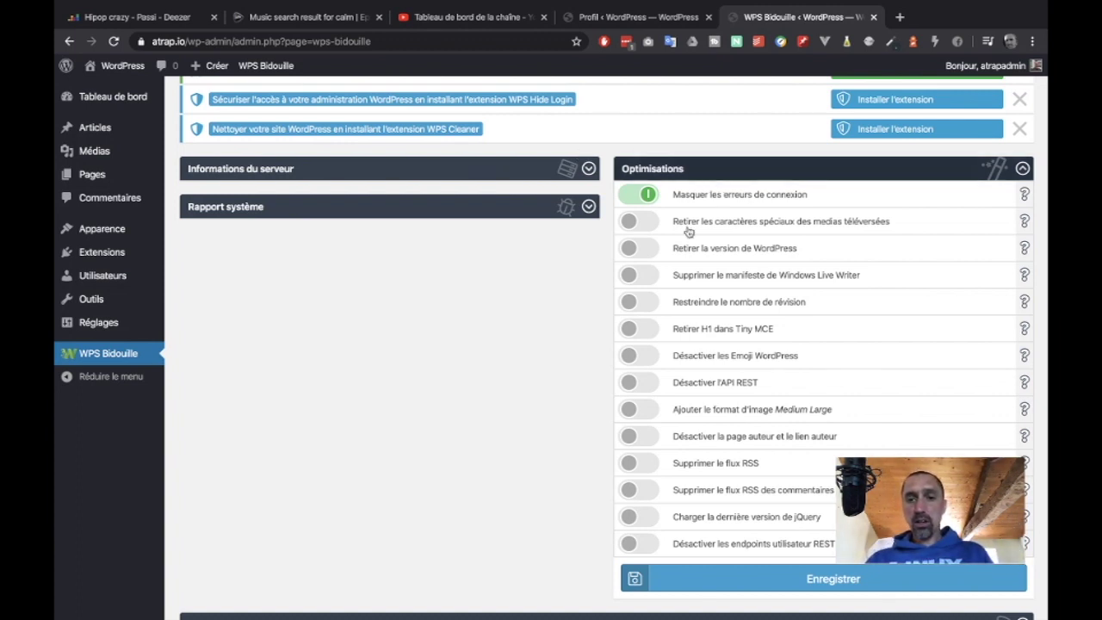
click(644, 252)
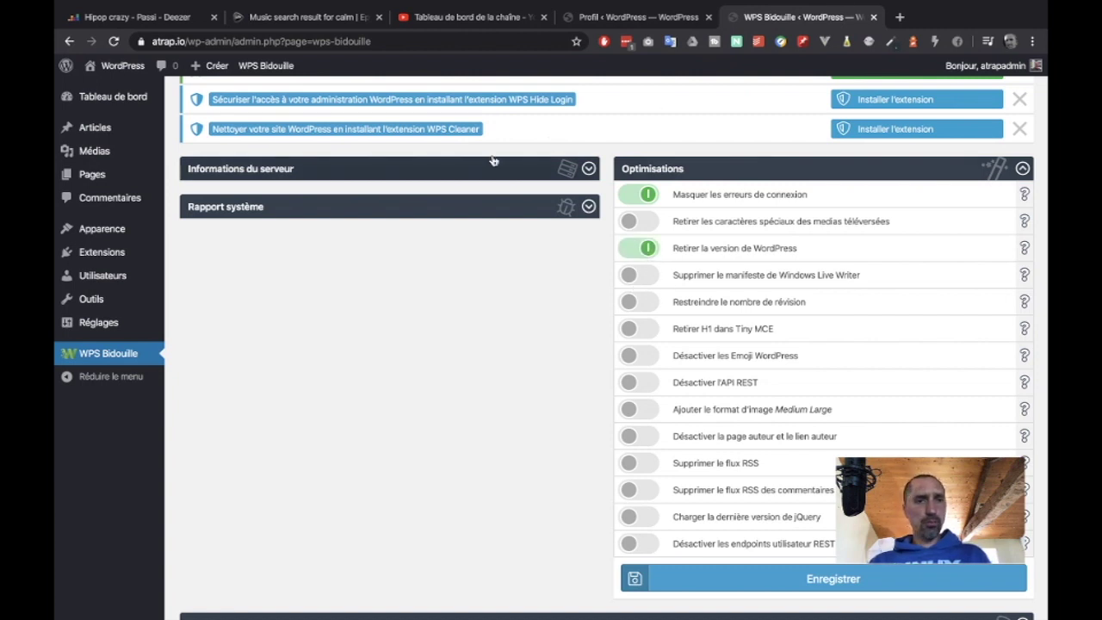
click(902, 17)
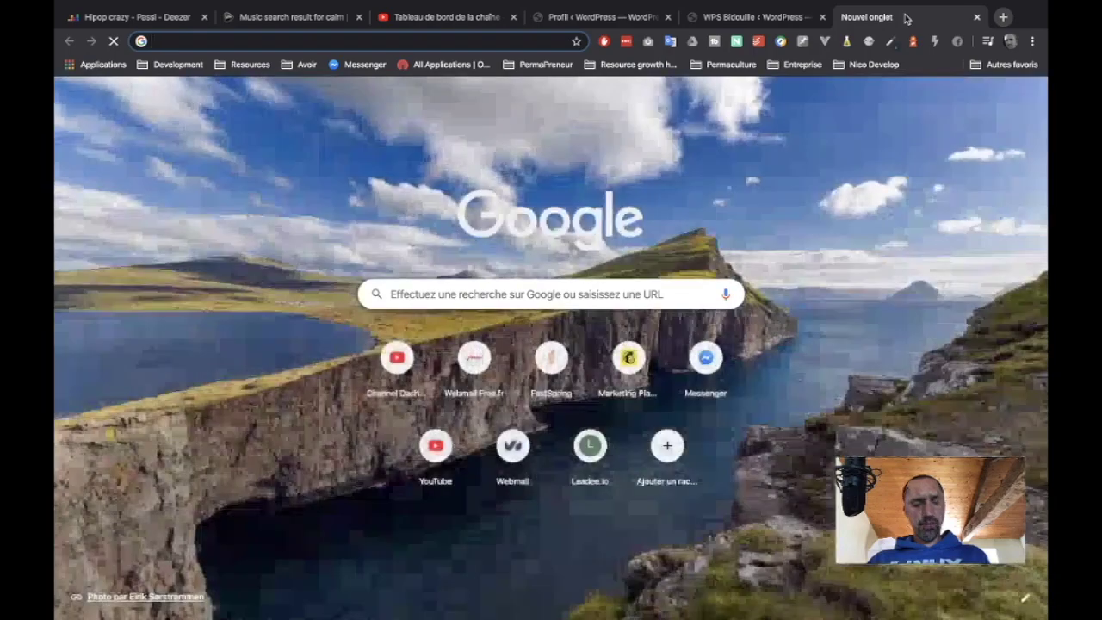
- Load the public atrap.io site in the new tab
text(atrap.io)
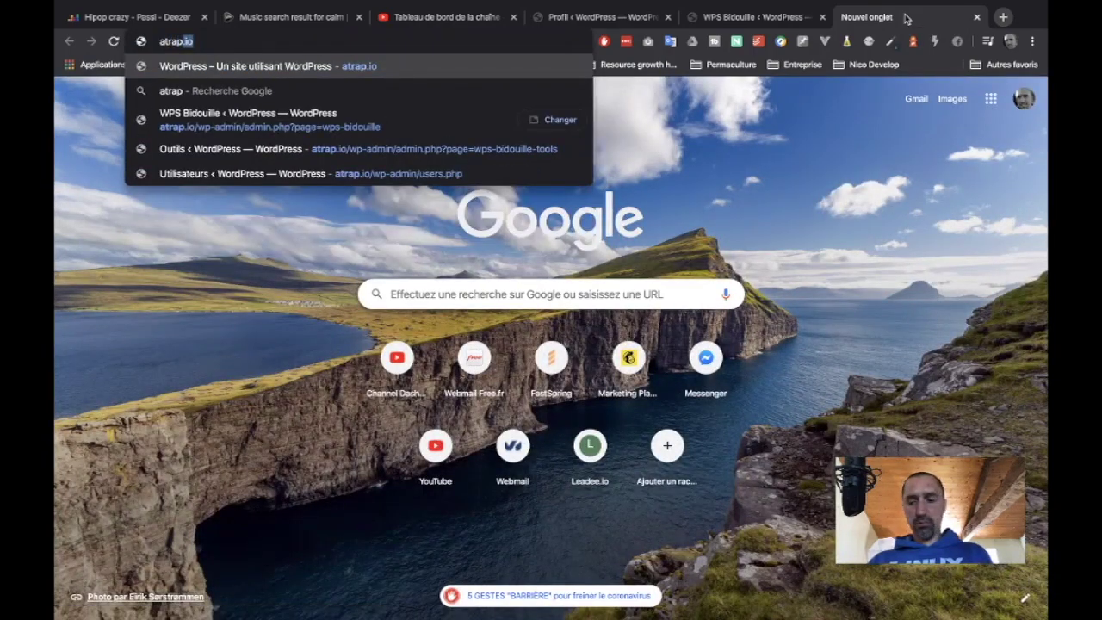
key(Return)
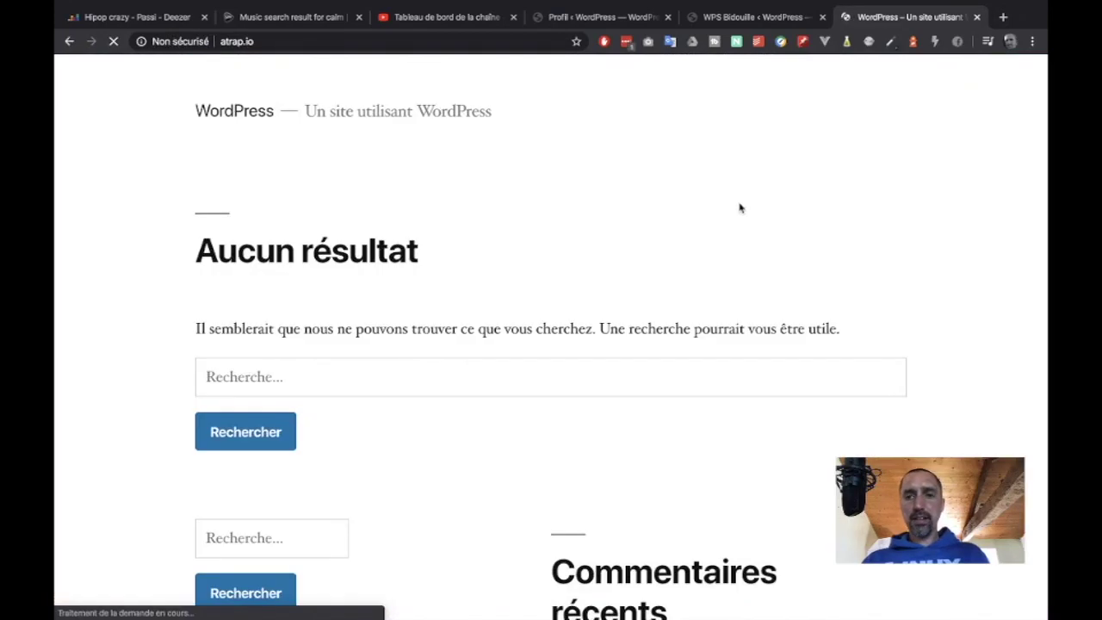
scroll(730, 238, down, 6)
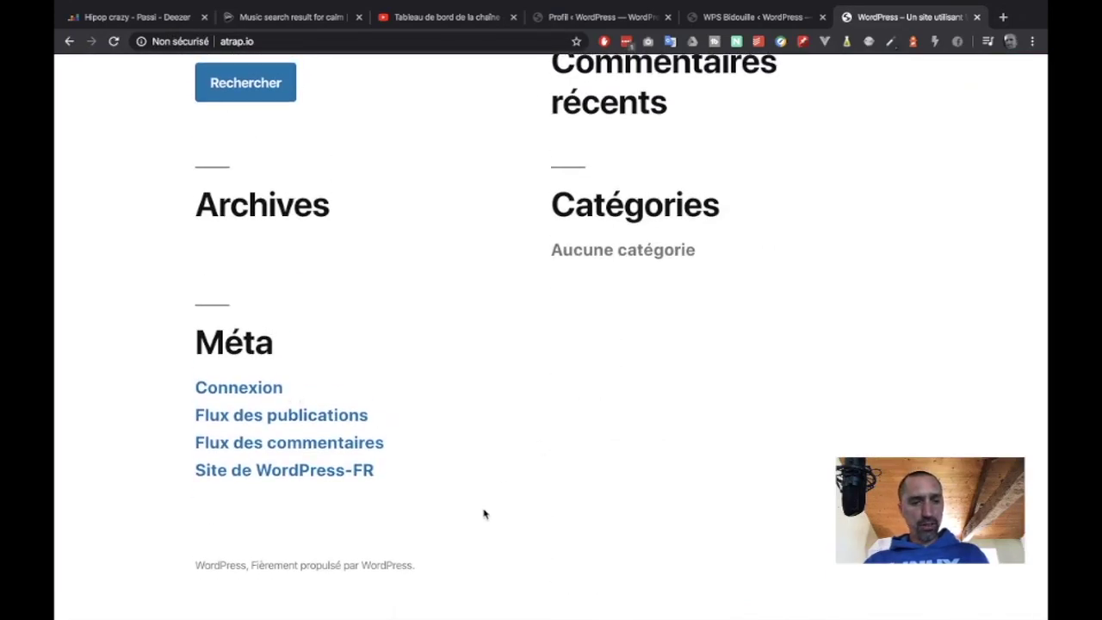
- Inspect the page's HTML <head> in DevTools, then close the public site tab
right_click(521, 462)
click(561, 585)
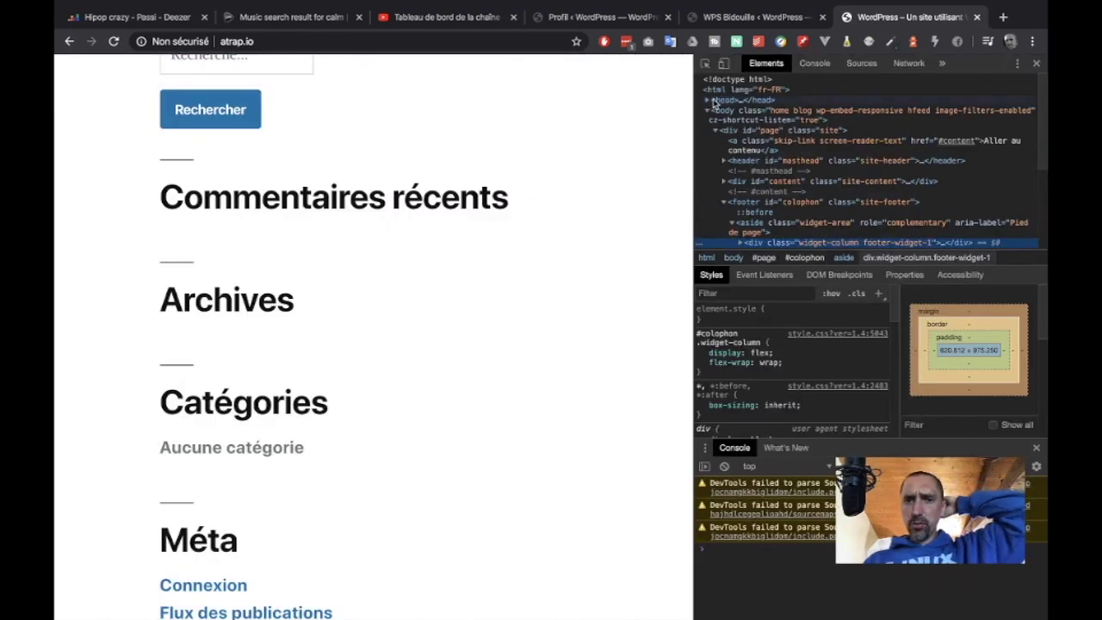
click(707, 101)
scroll(837, 184, down, 1)
scroll(837, 184, down, 2)
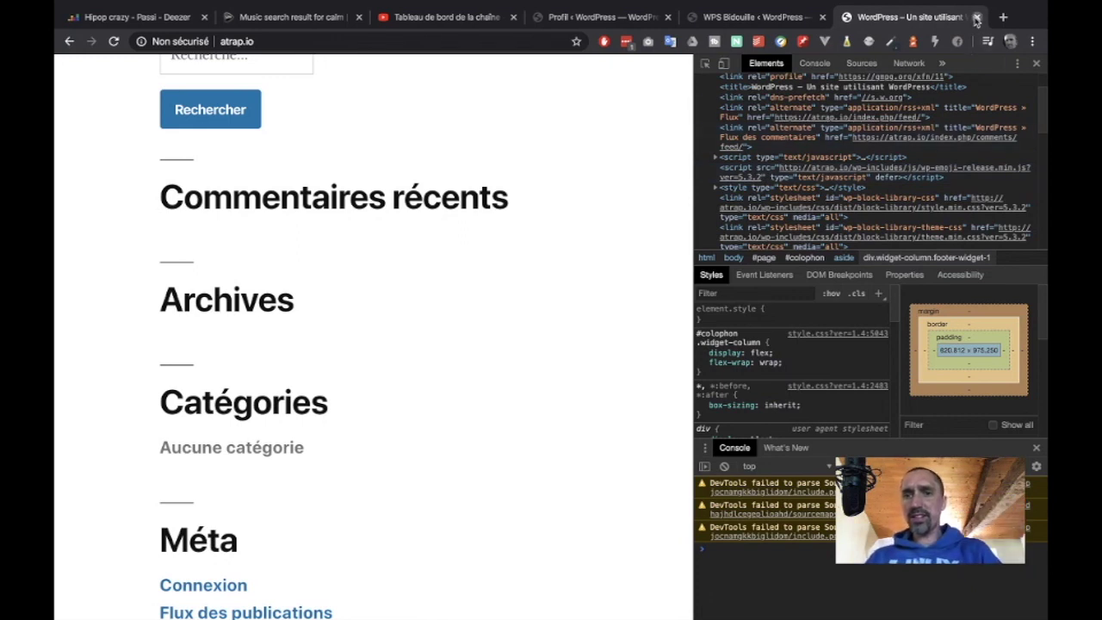
click(976, 17)
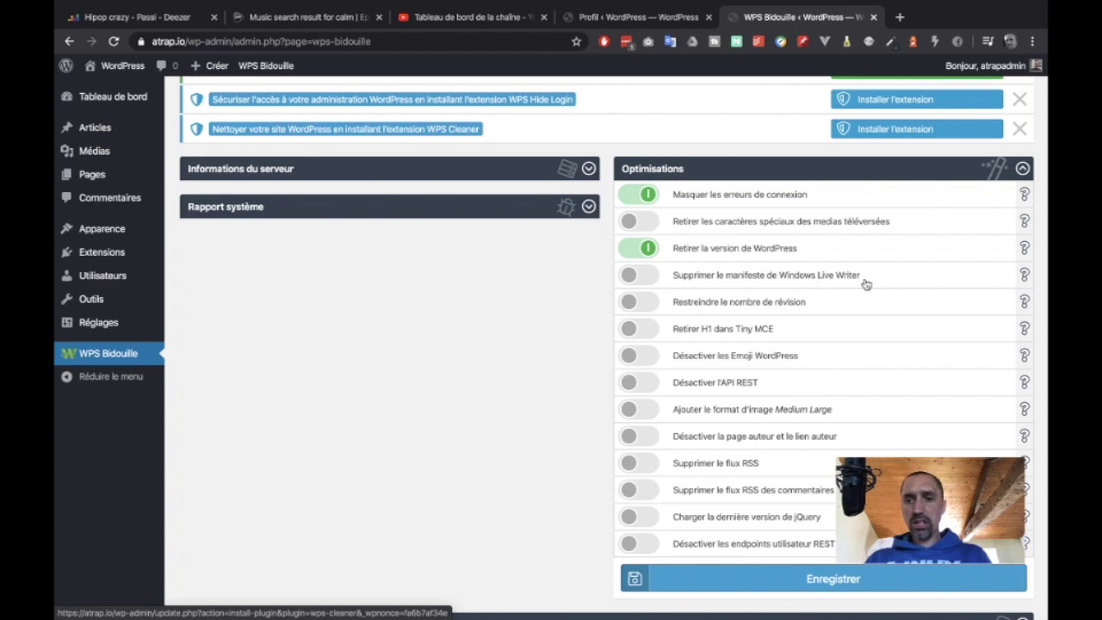
- Enable 'Désactiver l'API REST', comments RSS feed removal and REST user endpoint disabling, then save
scroll(865, 287, down, 1)
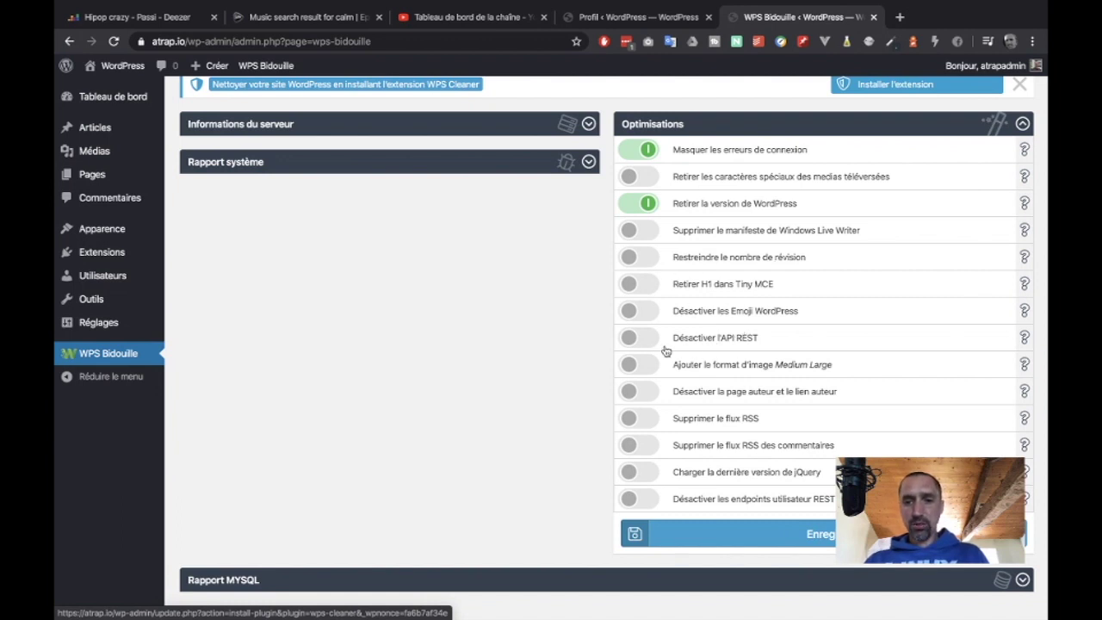
click(635, 338)
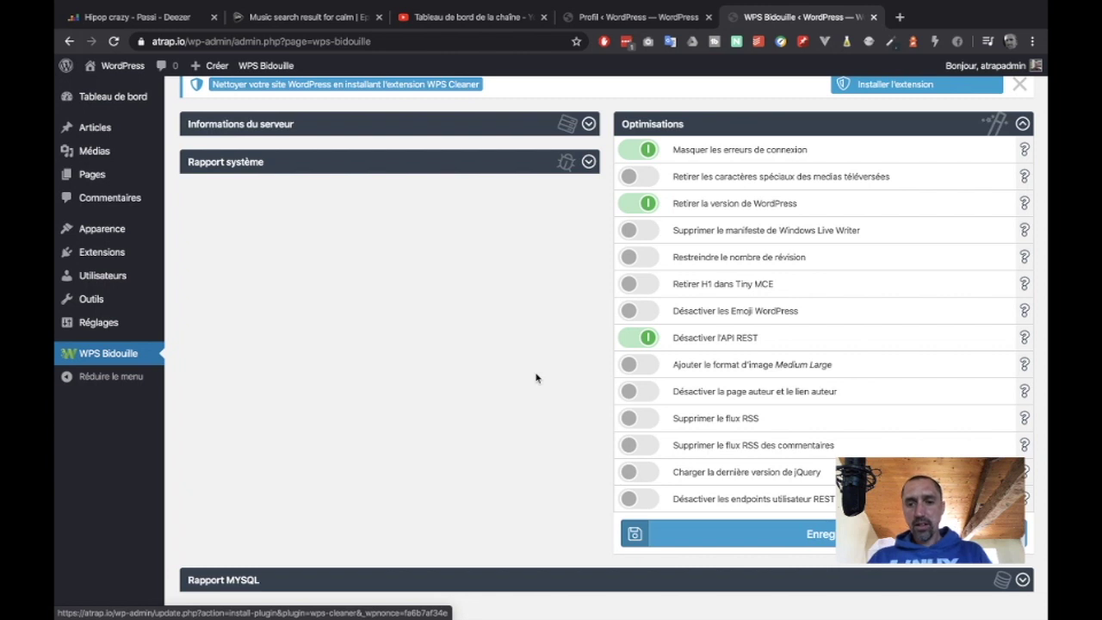
click(645, 445)
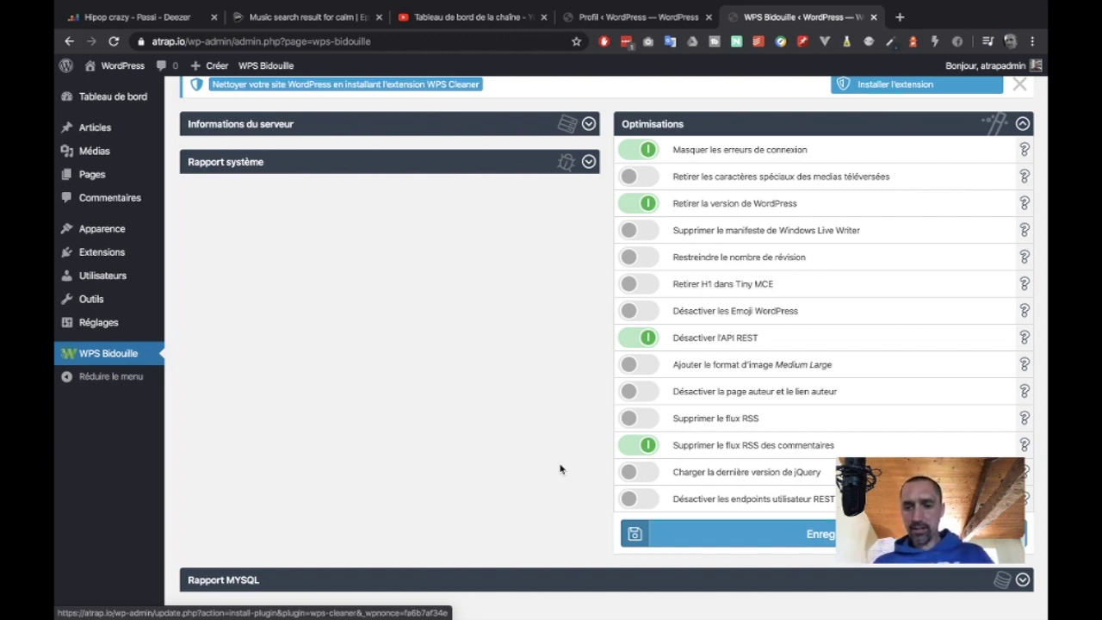
click(647, 501)
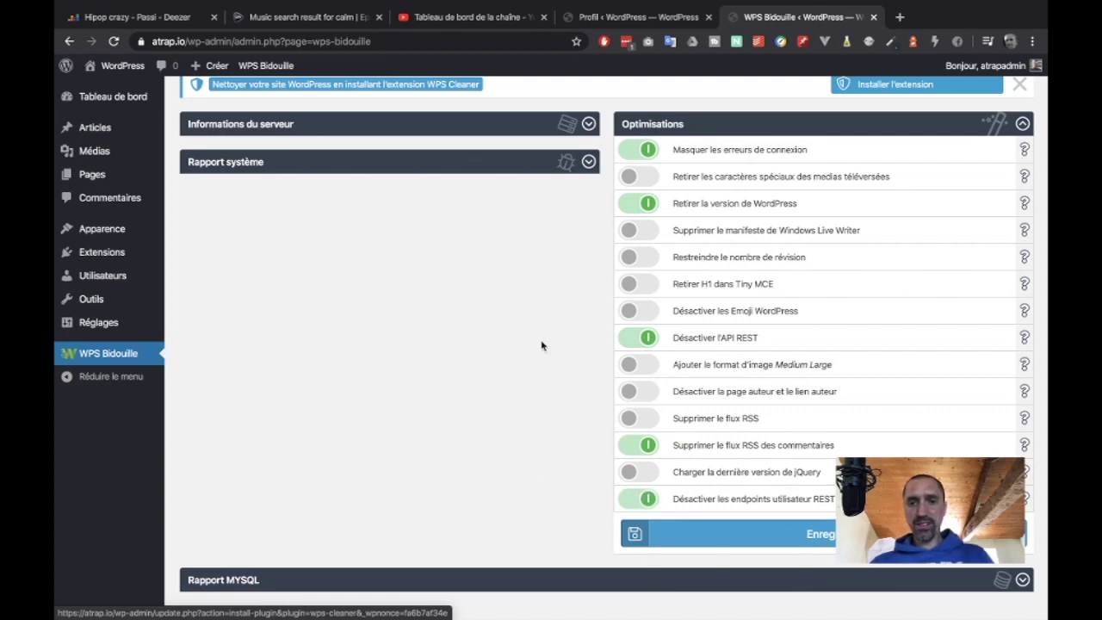
scroll(542, 345, up, 2)
scroll(516, 517, down, 3)
click(822, 506)
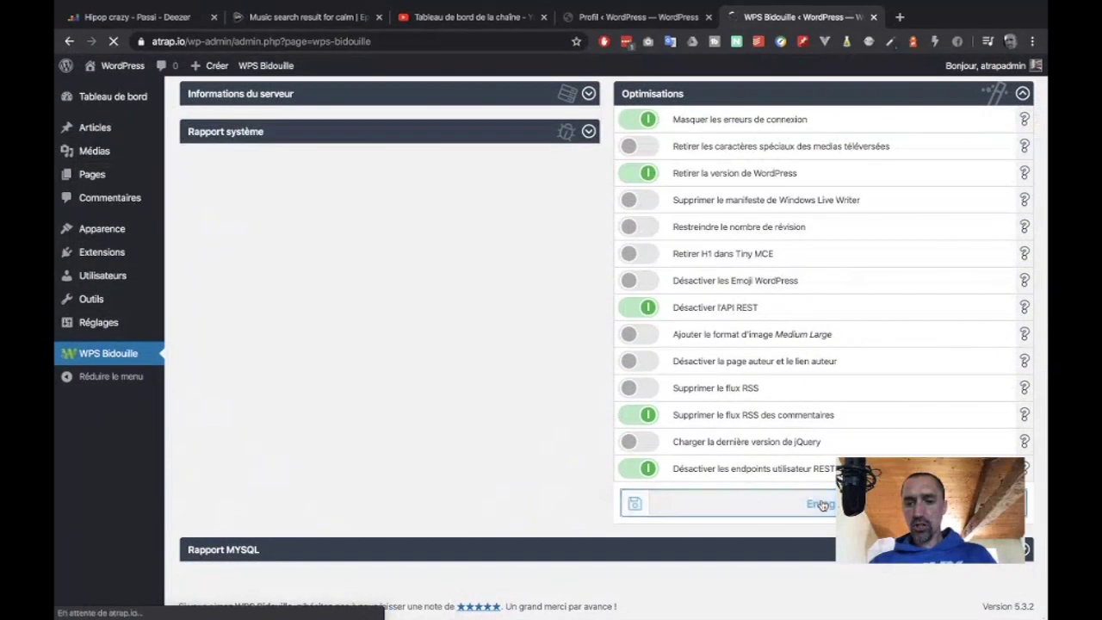